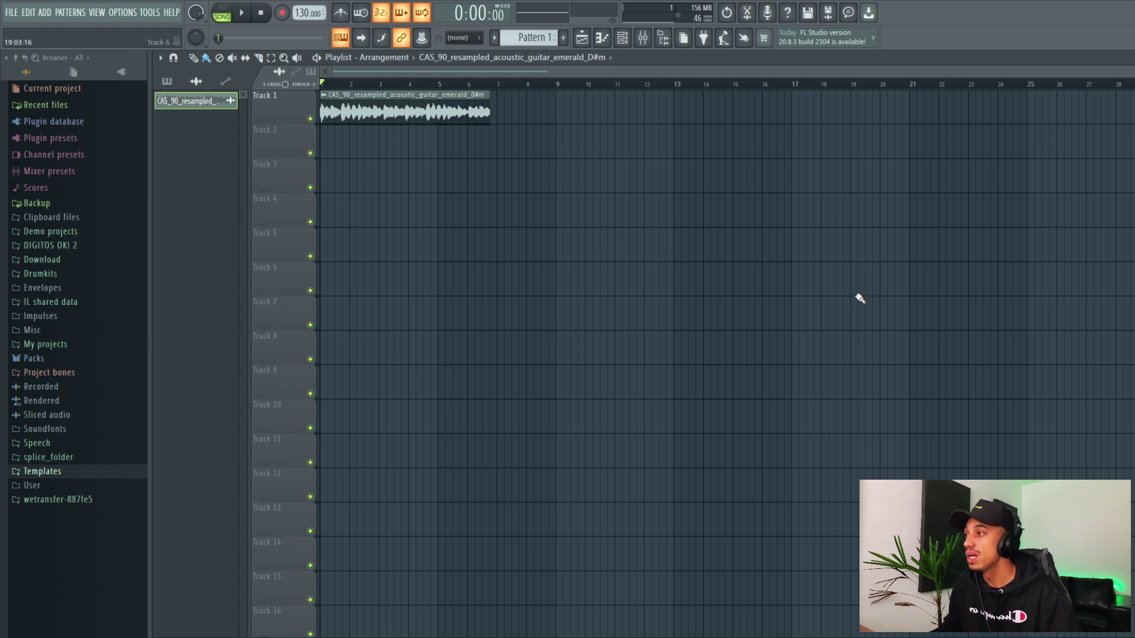
Step: Play back the acoustic guitar clip on Track 1 at the current project tempo
{"action": "scroll", "coordinate": [548, 225], "scroll_direction": "up", "scroll_amount": 1}
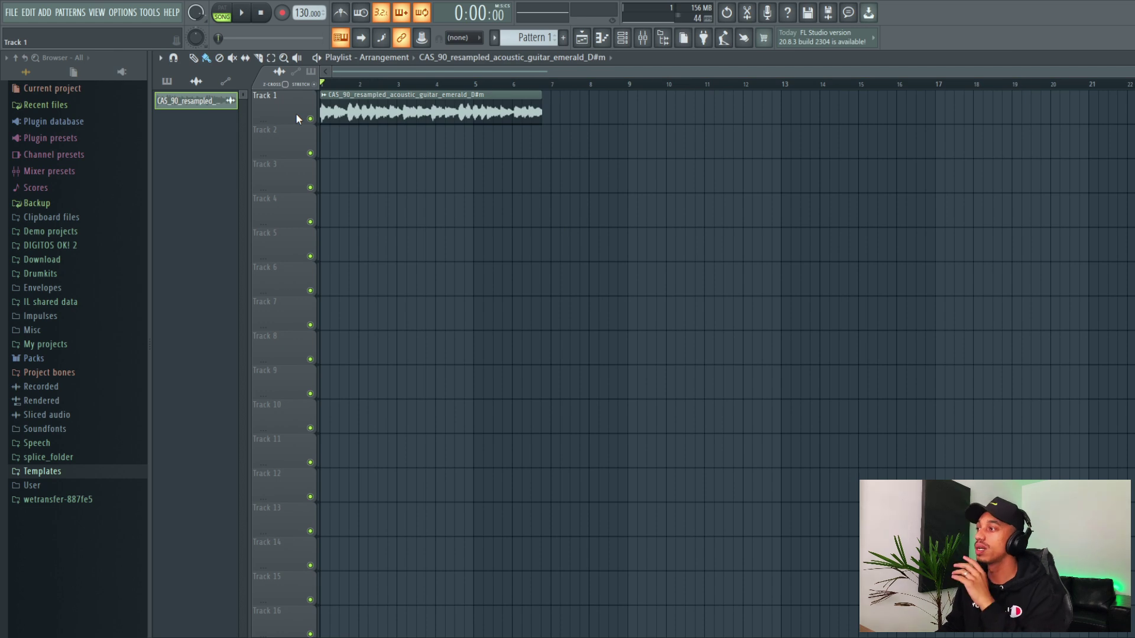
{"action": "key", "text": "space"}
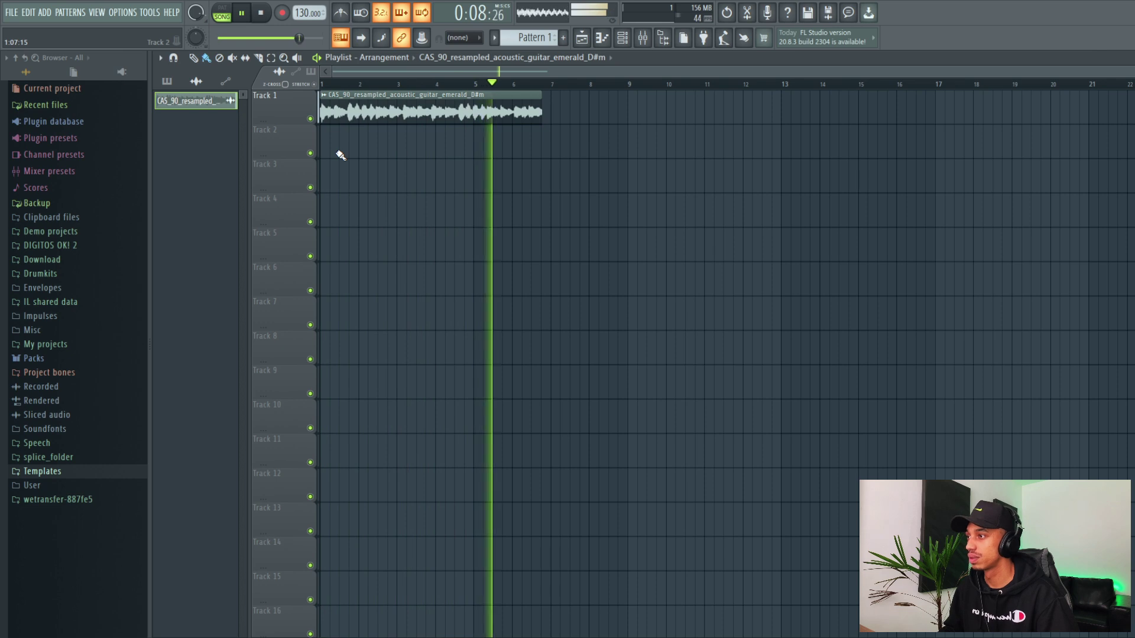
{"action": "key", "text": "space"}
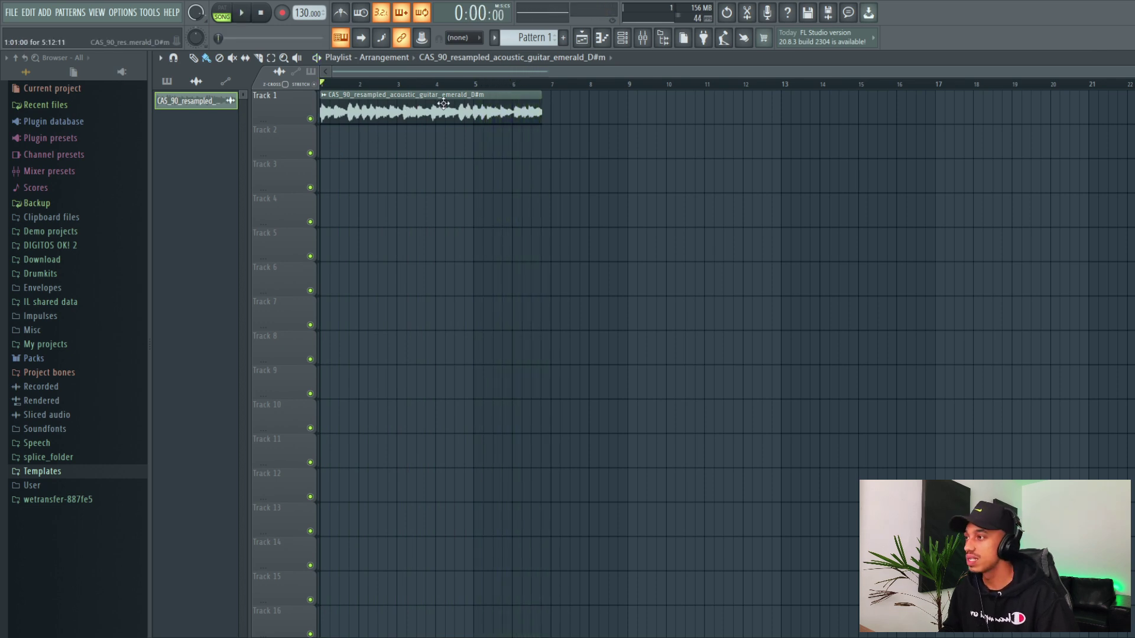
Step: Set the project tempo to 90 BPM and play the guitar clip from the start
{"action": "left_click_drag", "start_coordinate": [308, 12], "coordinate": [308, 63]}
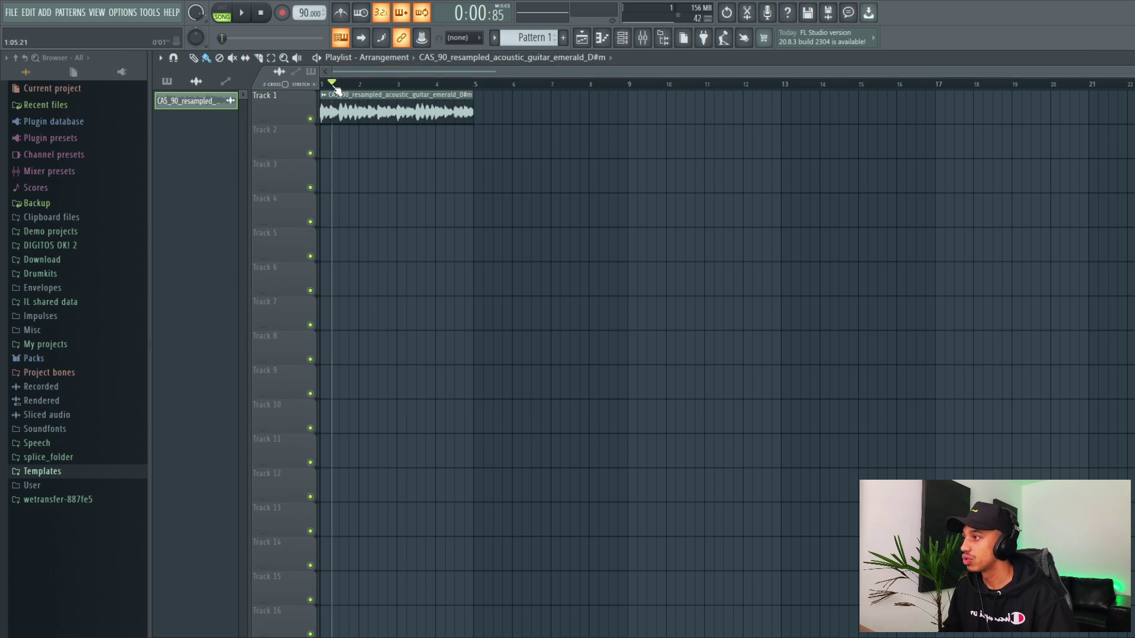
{"action": "key", "text": "space"}
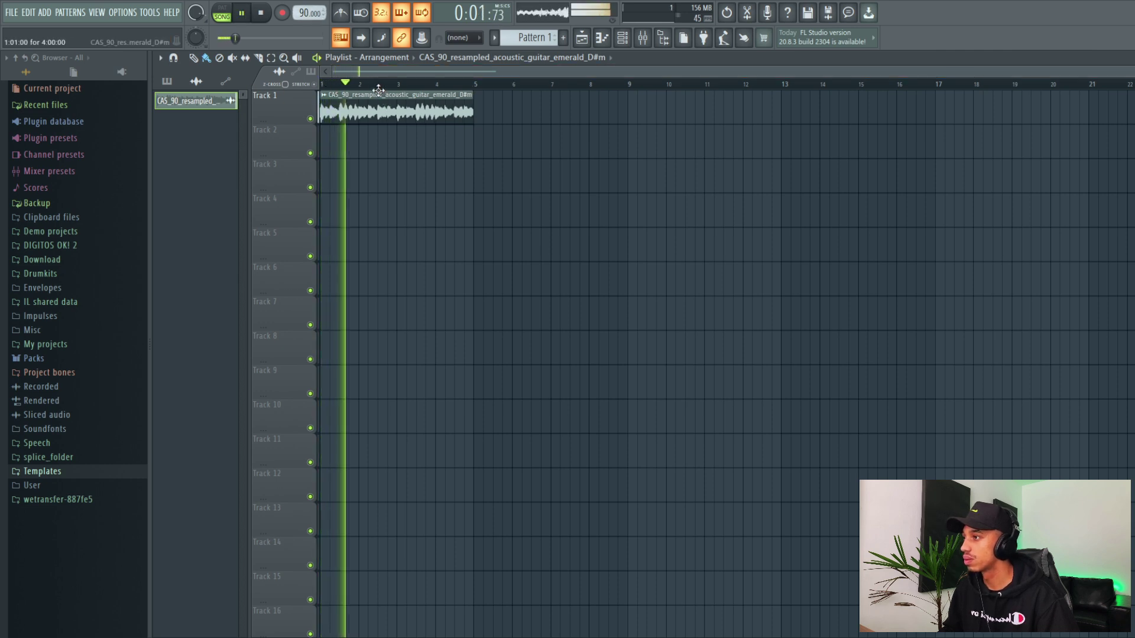
{"action": "key", "text": "space"}
Step: Route the guitar clip's channel to mixer track 1 in its channel settings
{"action": "scroll", "coordinate": [511, 76], "scroll_direction": "up", "scroll_amount": 4}
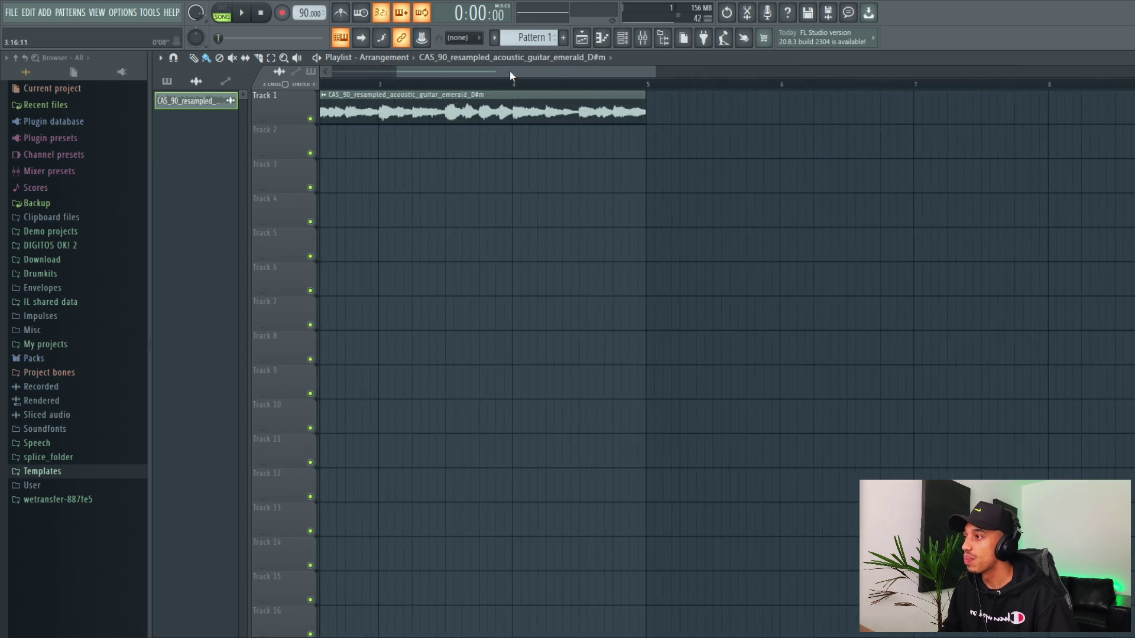
{"action": "scroll", "coordinate": [507, 145], "scroll_direction": "up", "scroll_amount": 3}
{"action": "scroll", "coordinate": [507, 144], "scroll_direction": "down", "scroll_amount": 4}
{"action": "double_click", "coordinate": [520, 109]}
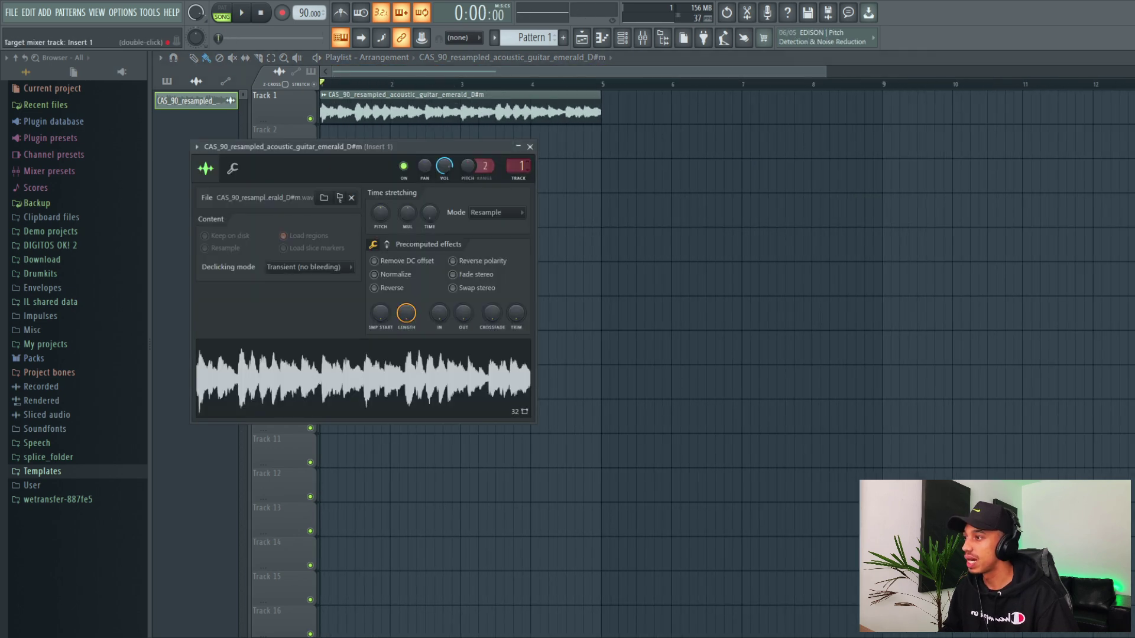
{"action": "left_click", "coordinate": [530, 146]}
Step: Load the Secret Sauce effect on mixer Insert 1 and audition its TUNDRA preset
{"action": "left_click", "coordinate": [642, 37]}
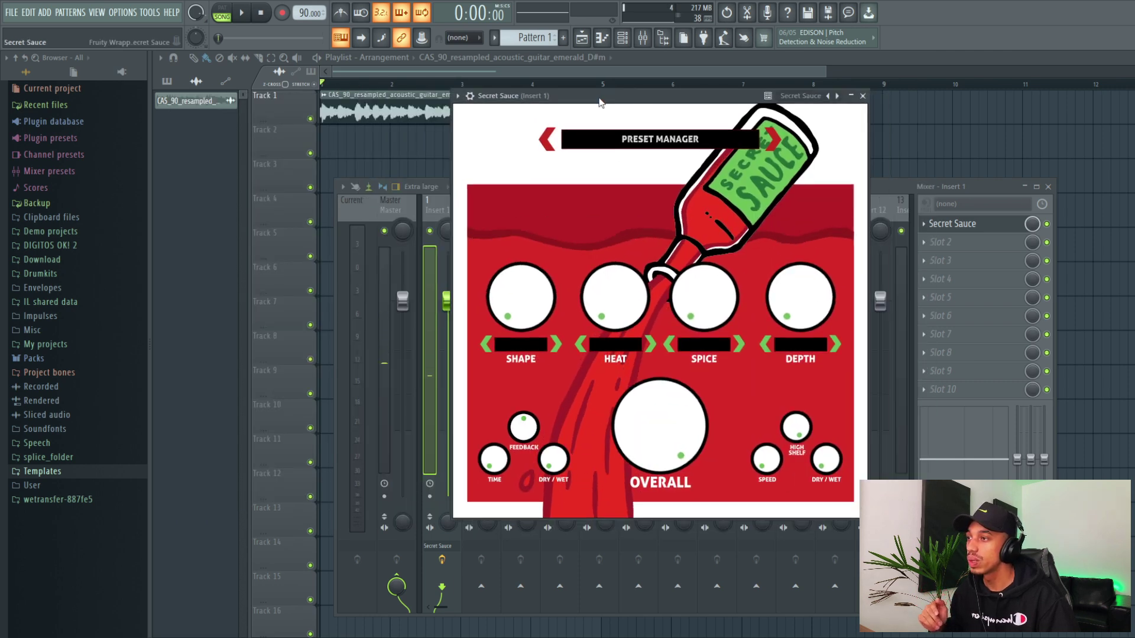
{"action": "left_click", "coordinate": [556, 144]}
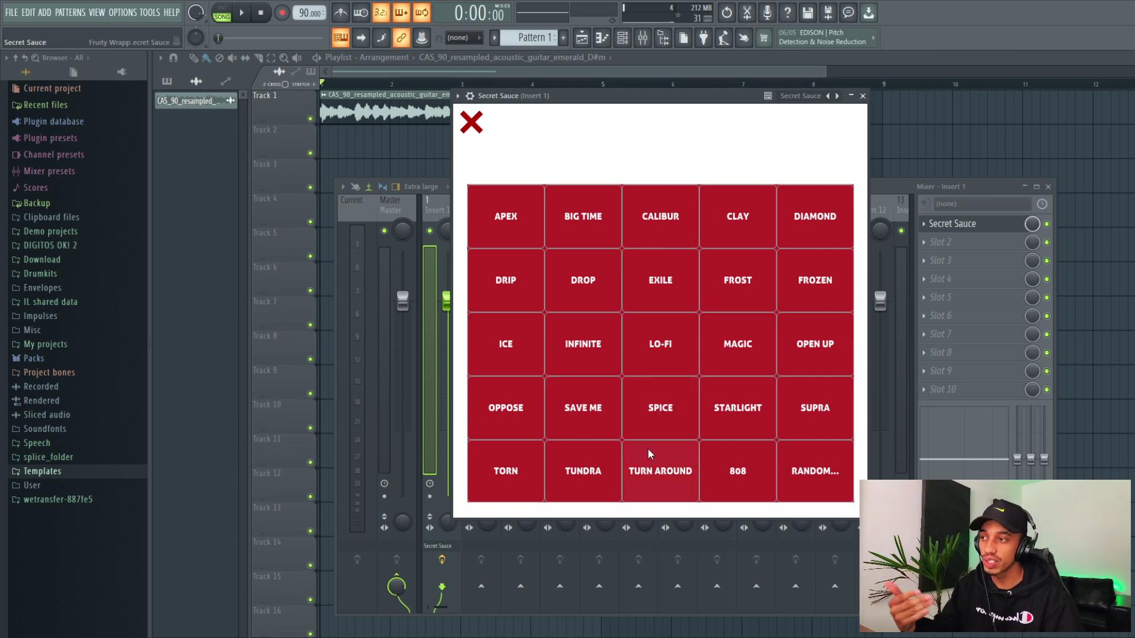
{"action": "left_click", "coordinate": [569, 471]}
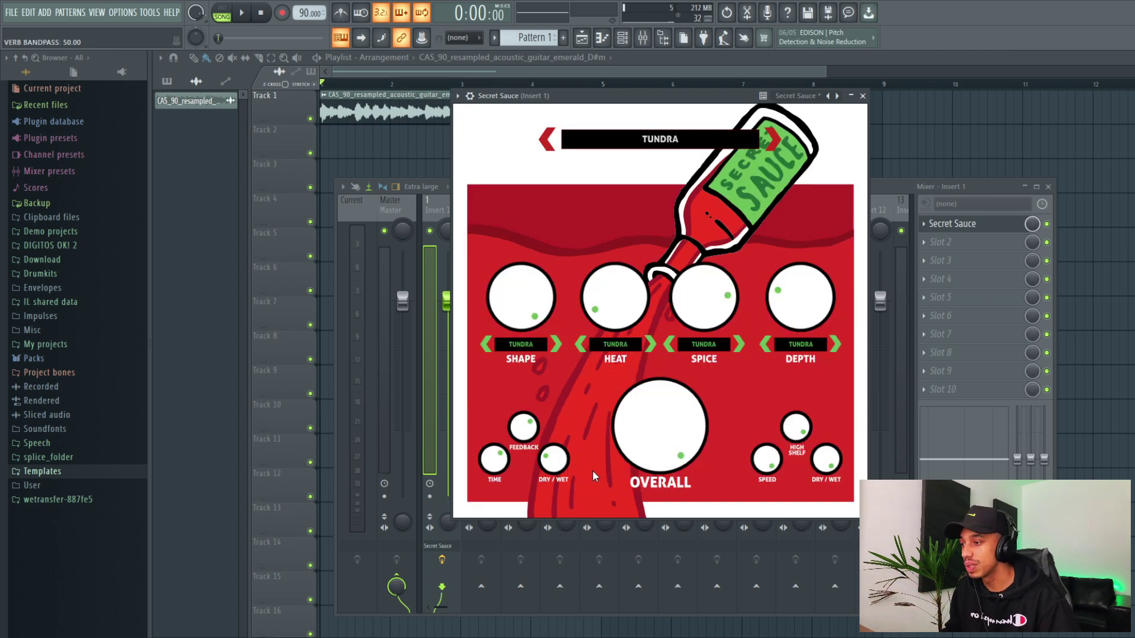
{"action": "key", "text": "space"}
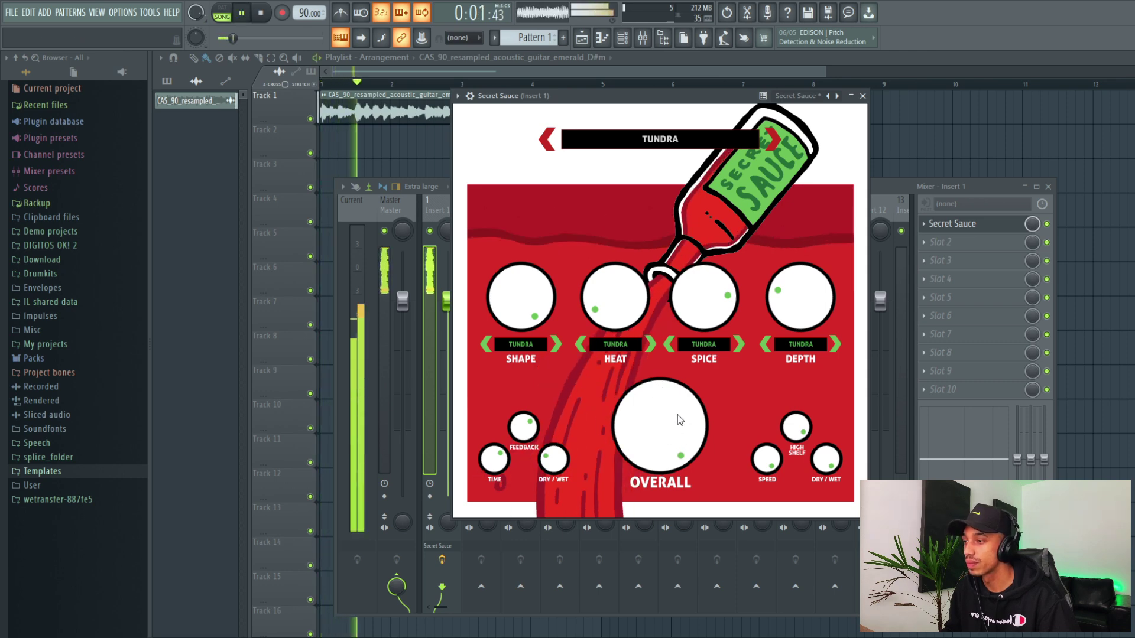
{"action": "key", "text": "space"}
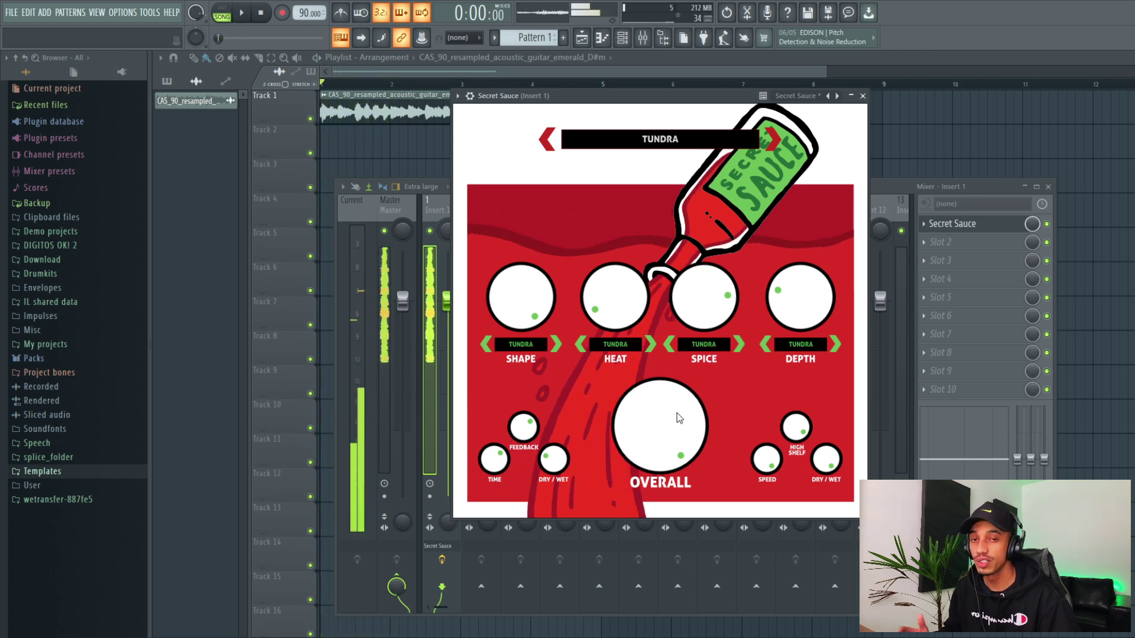
Step: Audition the preceding Secret Sauce presets TORN, SUPRA, STARLIGHT, SPICE and SAVE ME while the guitar plays
{"action": "left_click_drag", "start_coordinate": [679, 418], "coordinate": [653, 381]}
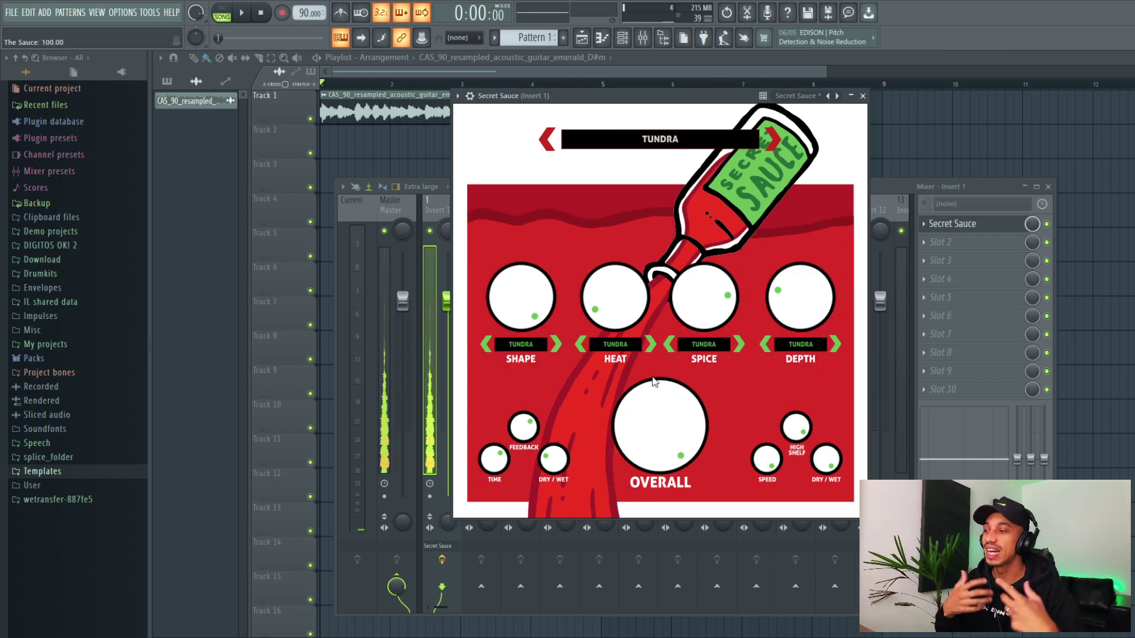
{"action": "key", "text": "space"}
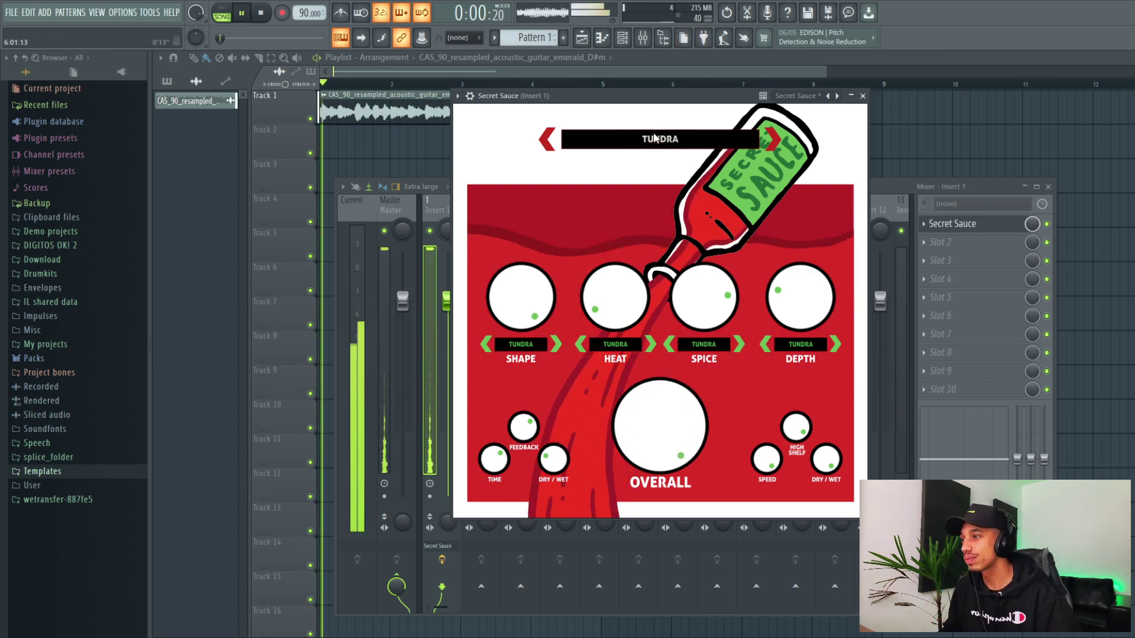
{"action": "left_click", "coordinate": [542, 141]}
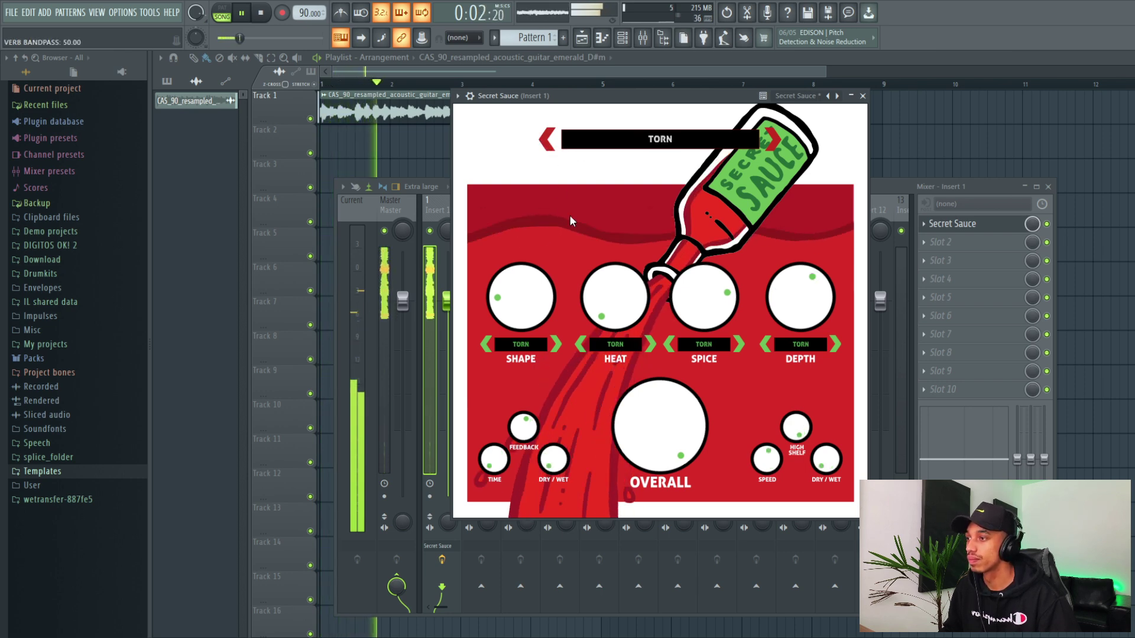
{"action": "left_click", "coordinate": [545, 141]}
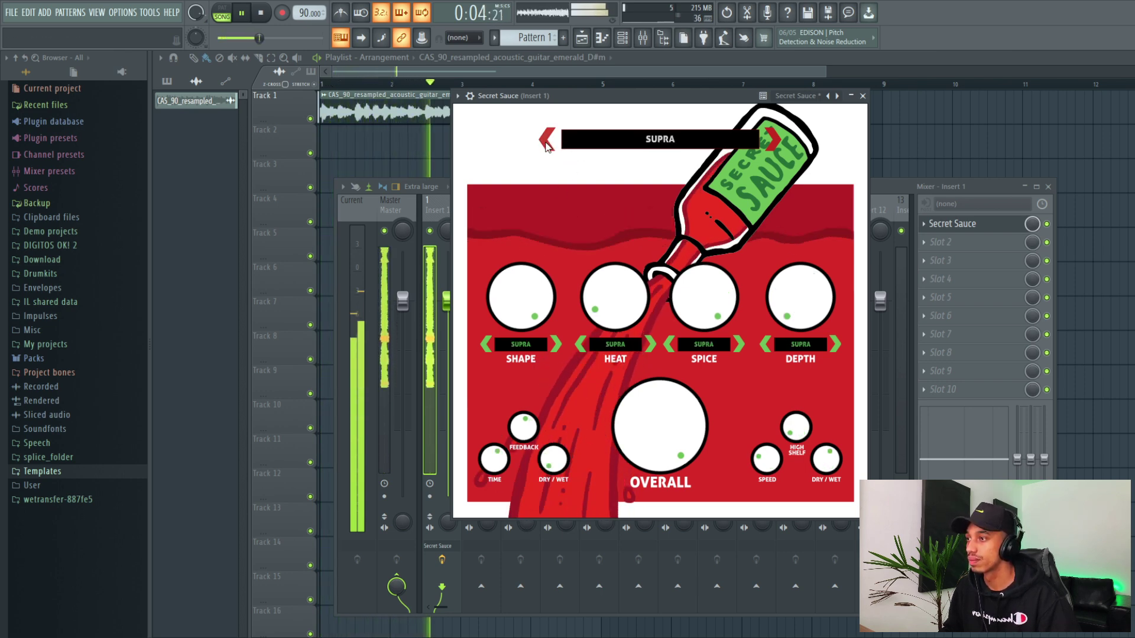
{"action": "left_click", "coordinate": [546, 142]}
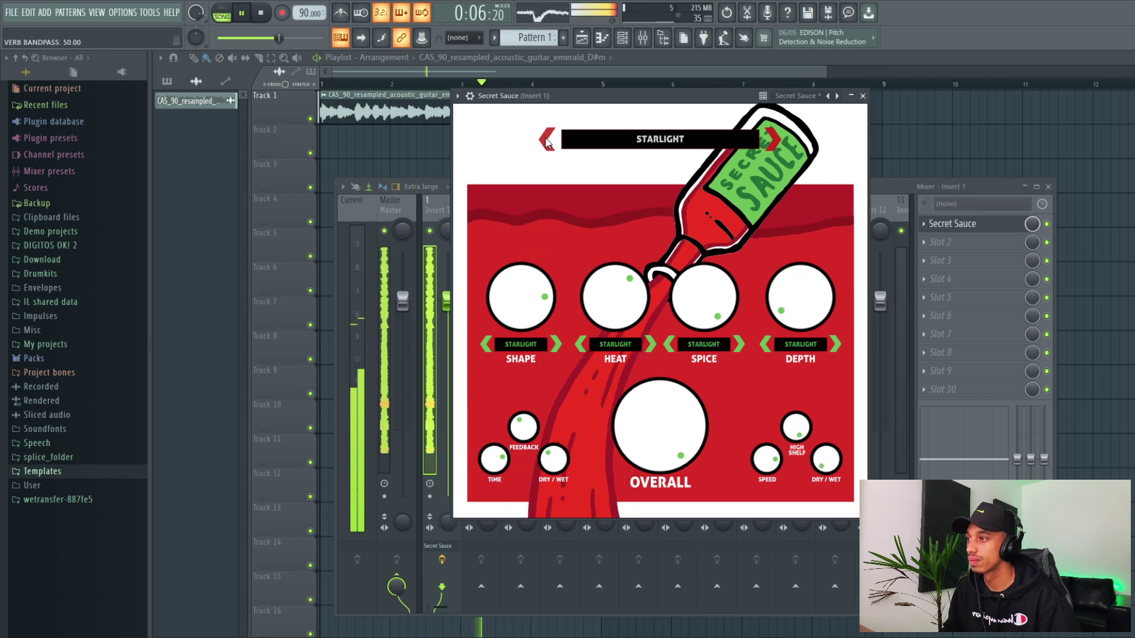
{"action": "left_click", "coordinate": [547, 141]}
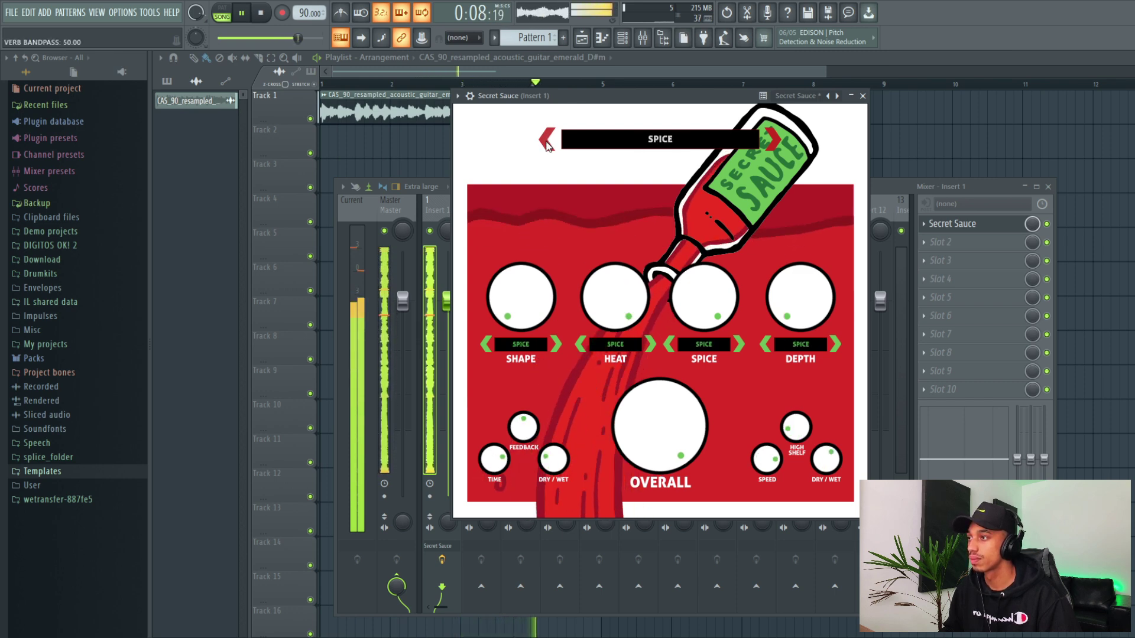
{"action": "left_click", "coordinate": [547, 143]}
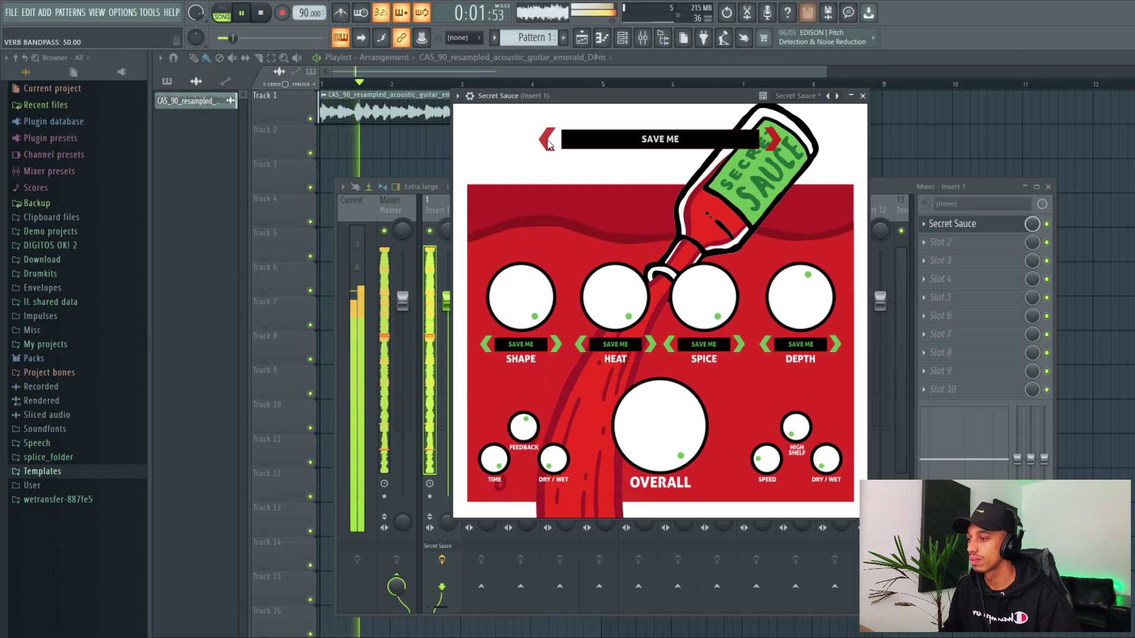
Step: Try the OPPOSE preset with the Overall amount at about 75%, and stop playback
{"action": "left_click", "coordinate": [548, 142]}
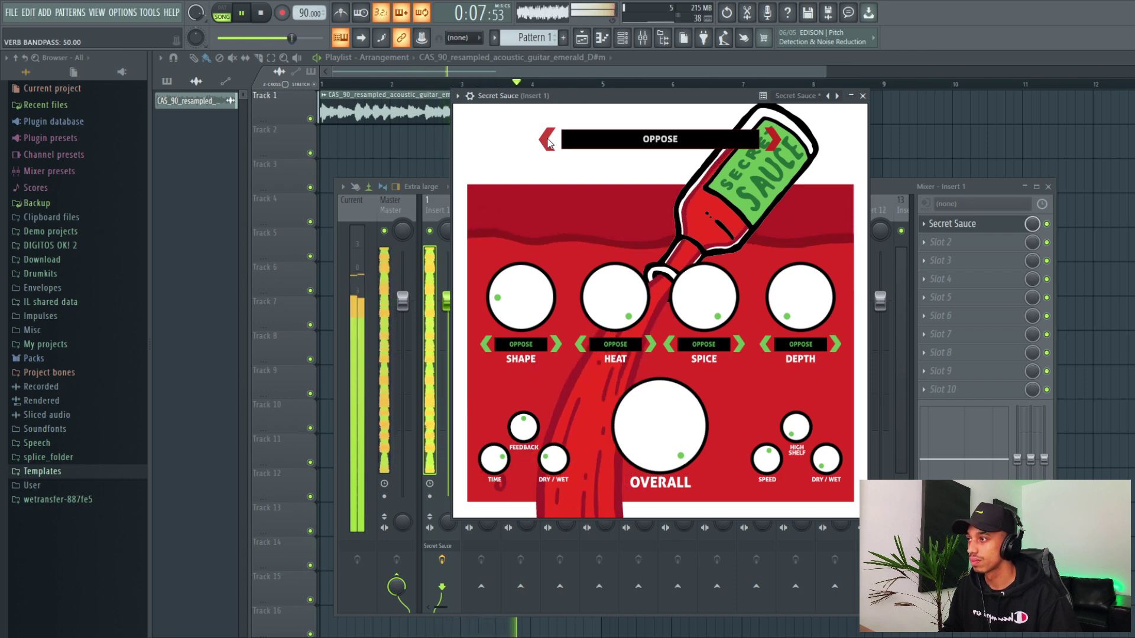
{"action": "left_click_drag", "start_coordinate": [662, 440], "coordinate": [666, 473]}
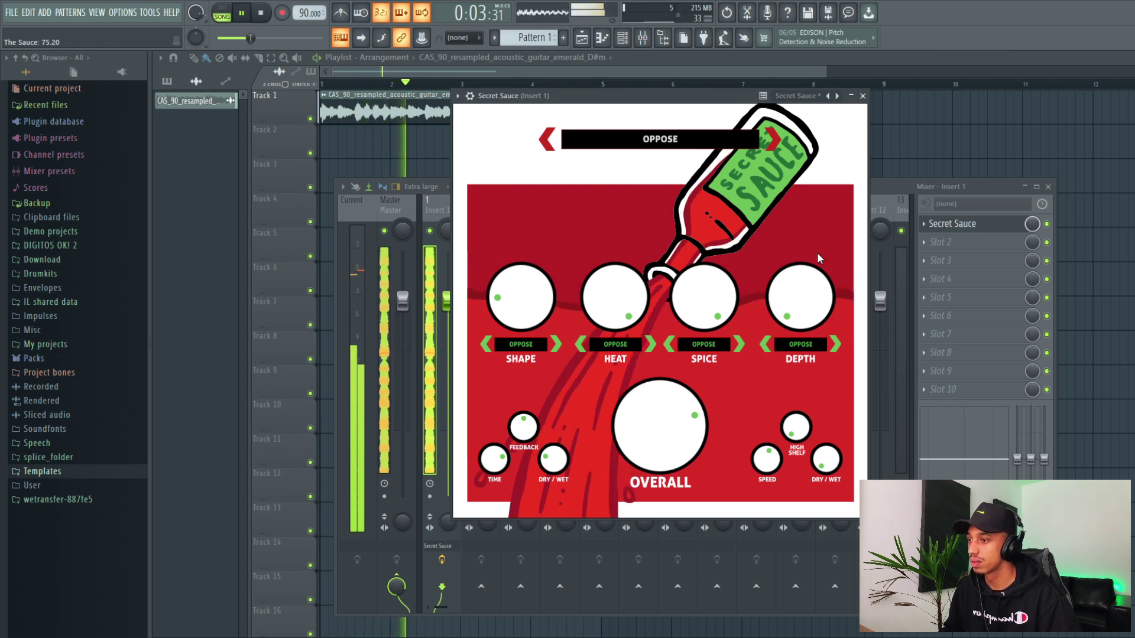
{"action": "key", "text": "space"}
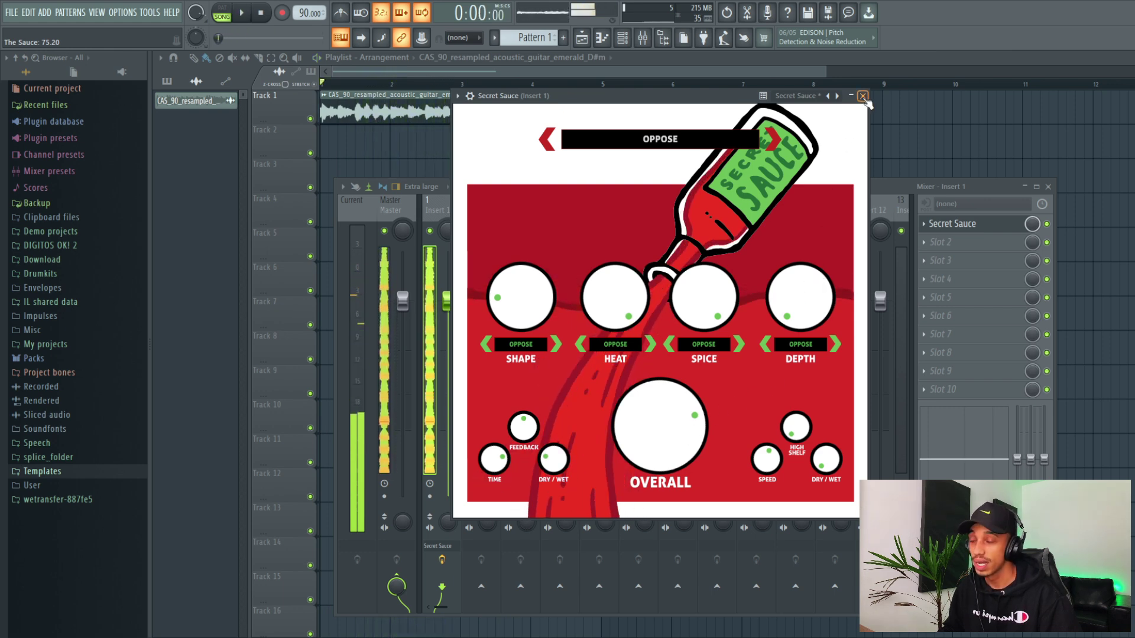
Step: Try the OPEN UP preset with Overall at about 43%, and audition the earlier presets back to EXILE during playback
{"action": "left_click", "coordinate": [545, 141]}
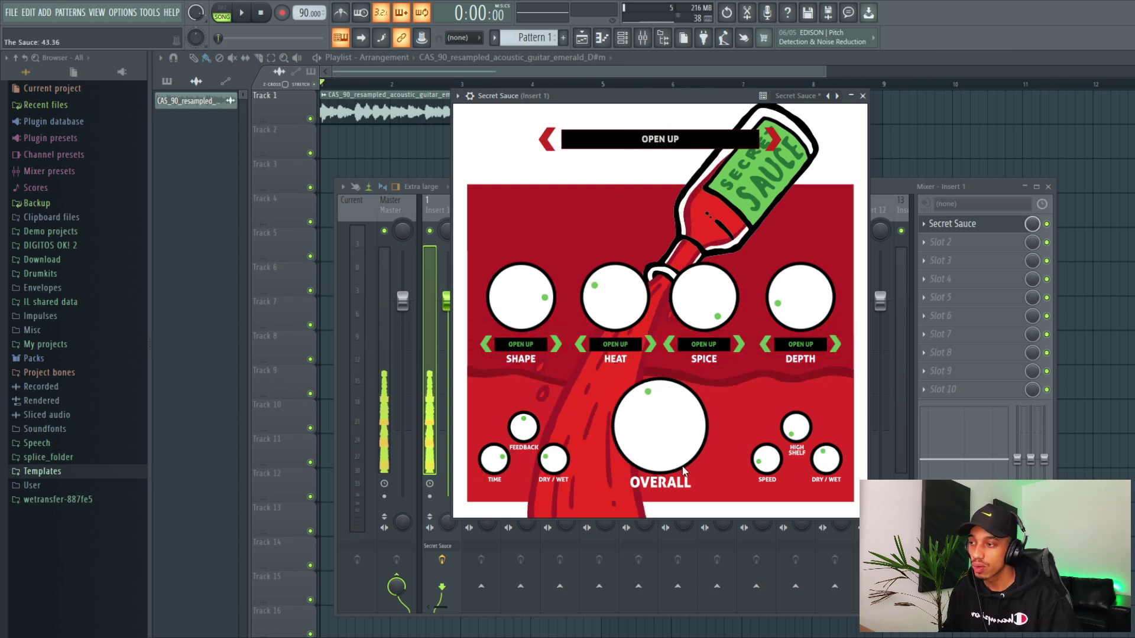
{"action": "key", "text": "space"}
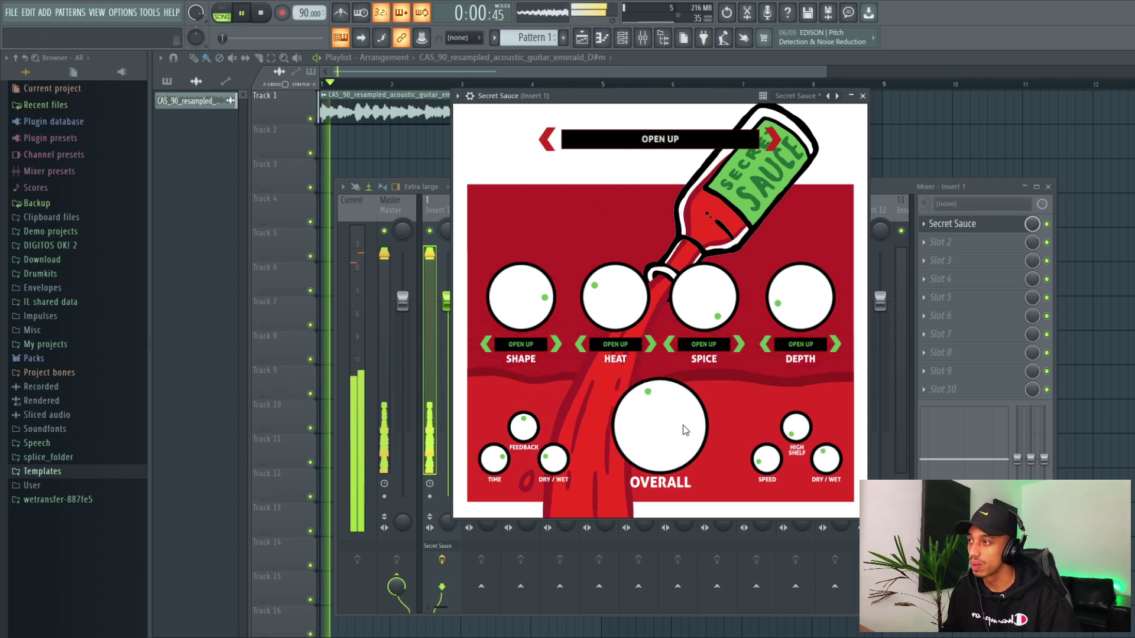
{"action": "left_click", "coordinate": [546, 142]}
{"action": "left_click", "coordinate": [547, 143]}
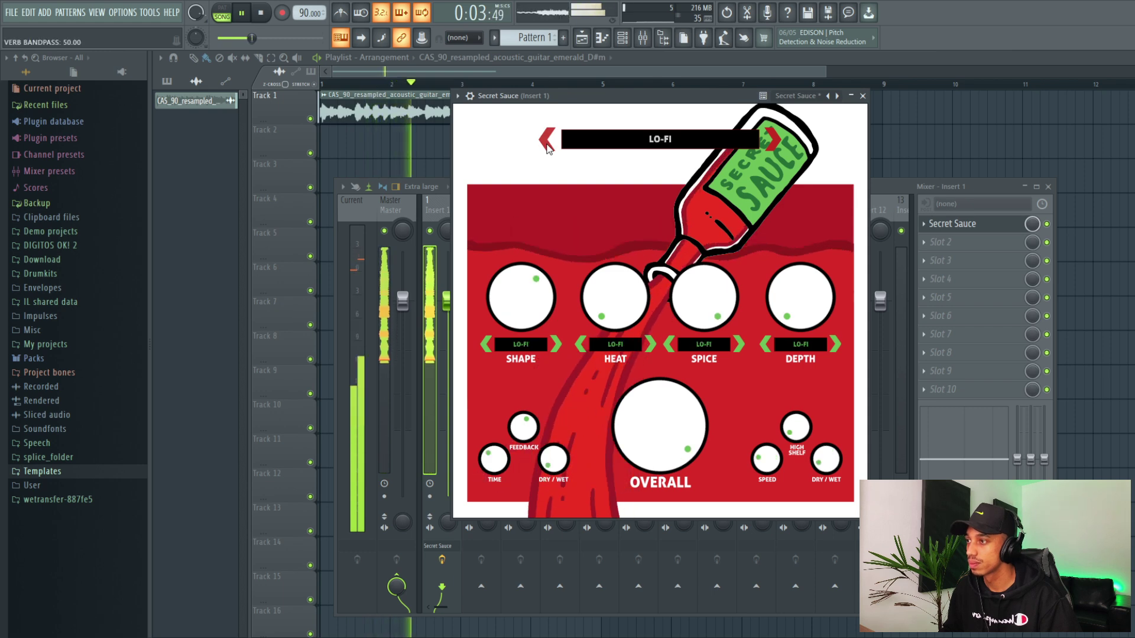
{"action": "left_click", "coordinate": [546, 142]}
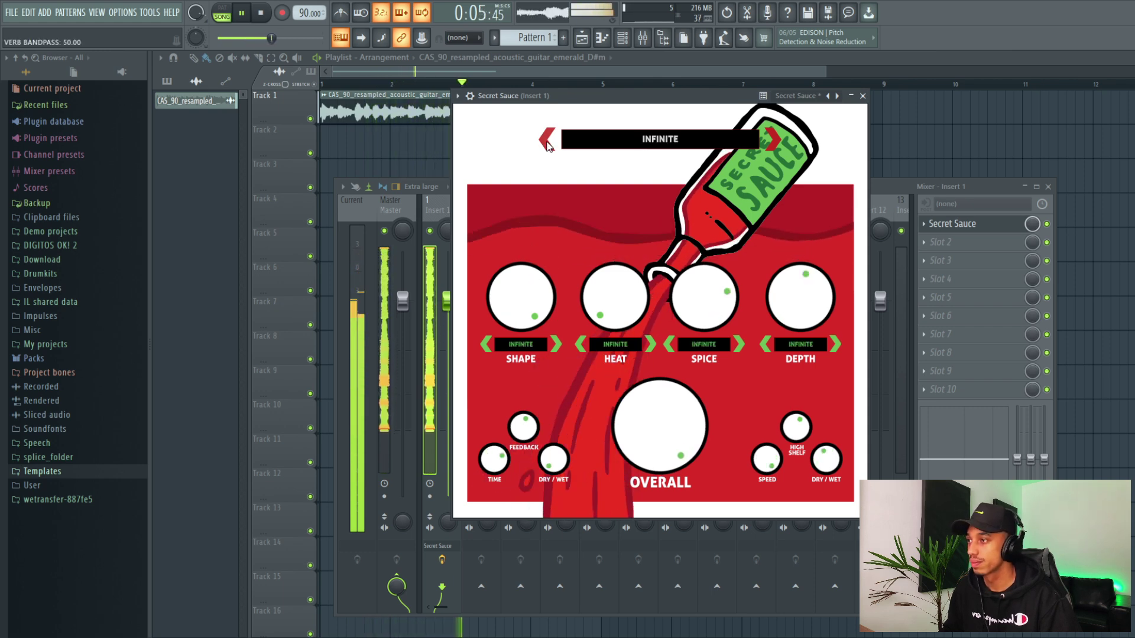
{"action": "left_click", "coordinate": [547, 142]}
{"action": "left_click", "coordinate": [547, 142]}
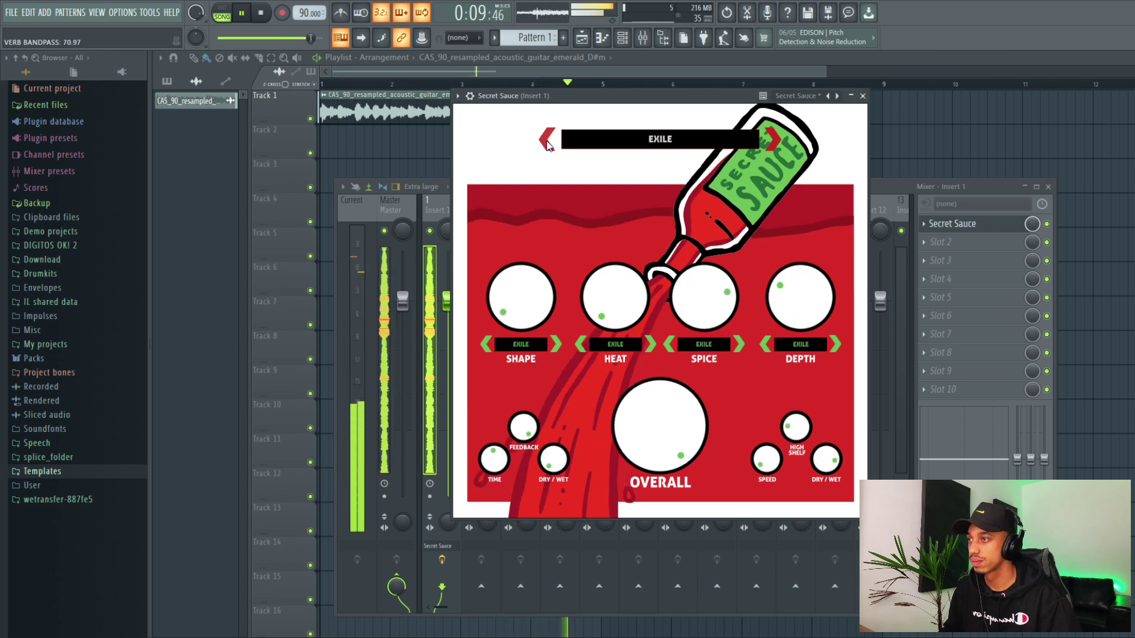
Step: Choose the FROZEN preset in Secret Sauce with Overall at 70%, stop playback and close the effect
{"action": "left_click", "coordinate": [773, 141]}
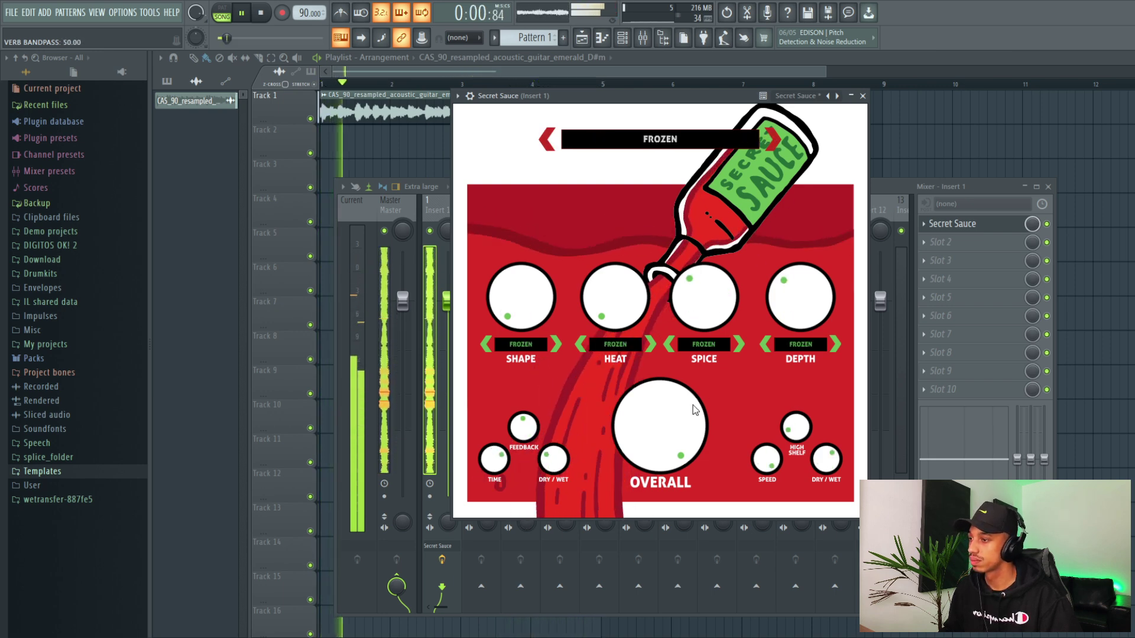
{"action": "left_click_drag", "start_coordinate": [680, 455], "coordinate": [678, 414]}
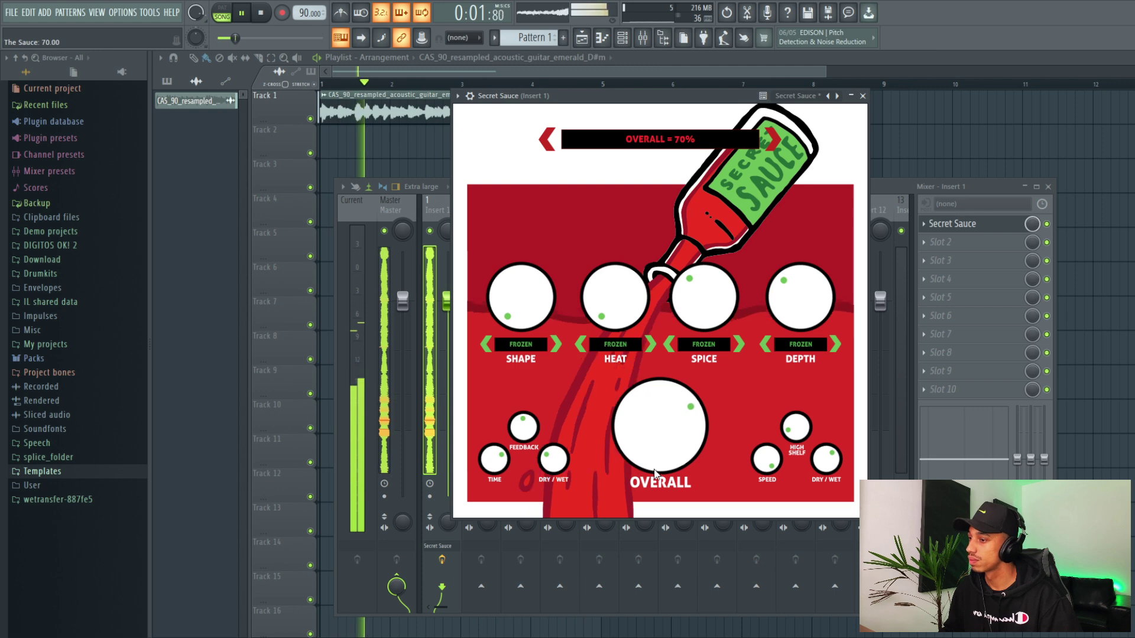
{"action": "key", "text": "space"}
{"action": "left_click", "coordinate": [863, 96]}
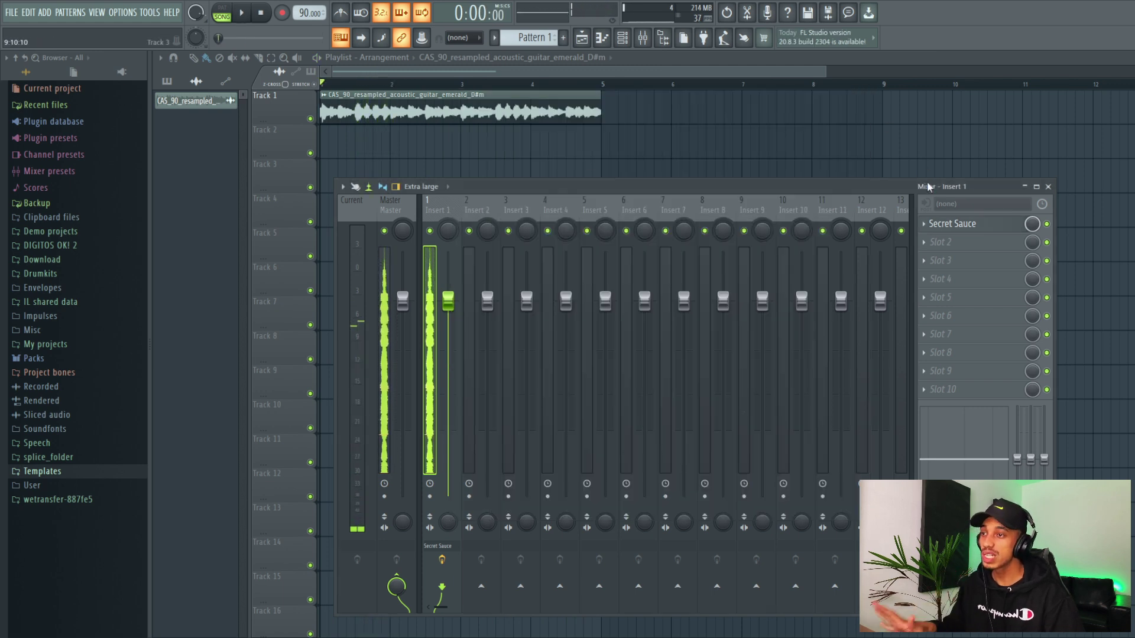
{"action": "left_click", "coordinate": [938, 224]}
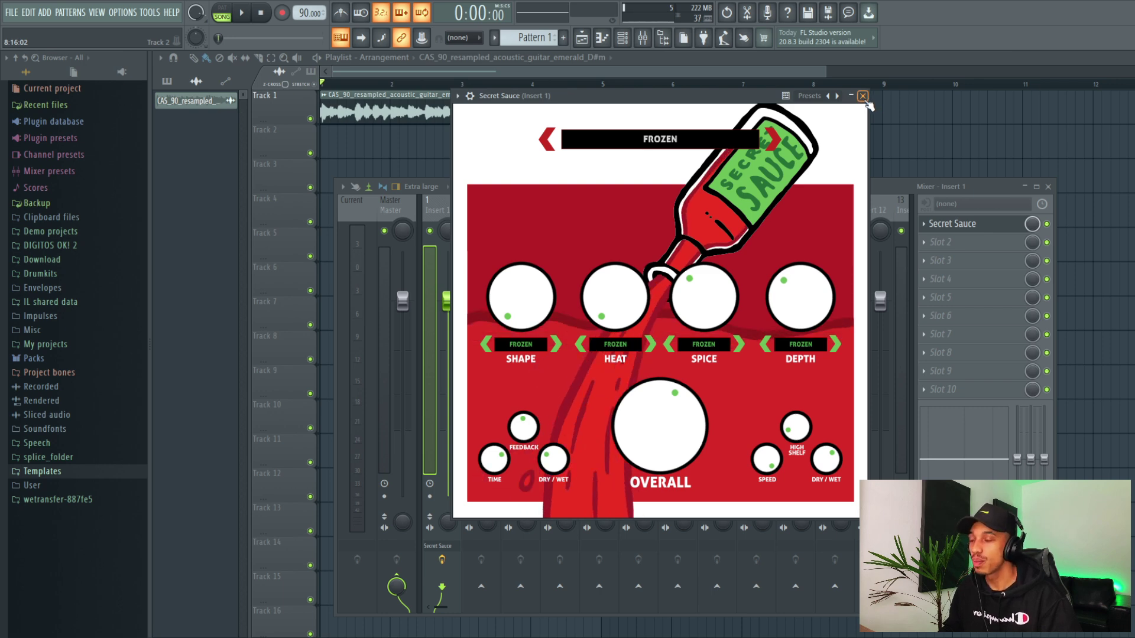
{"action": "left_click", "coordinate": [864, 99]}
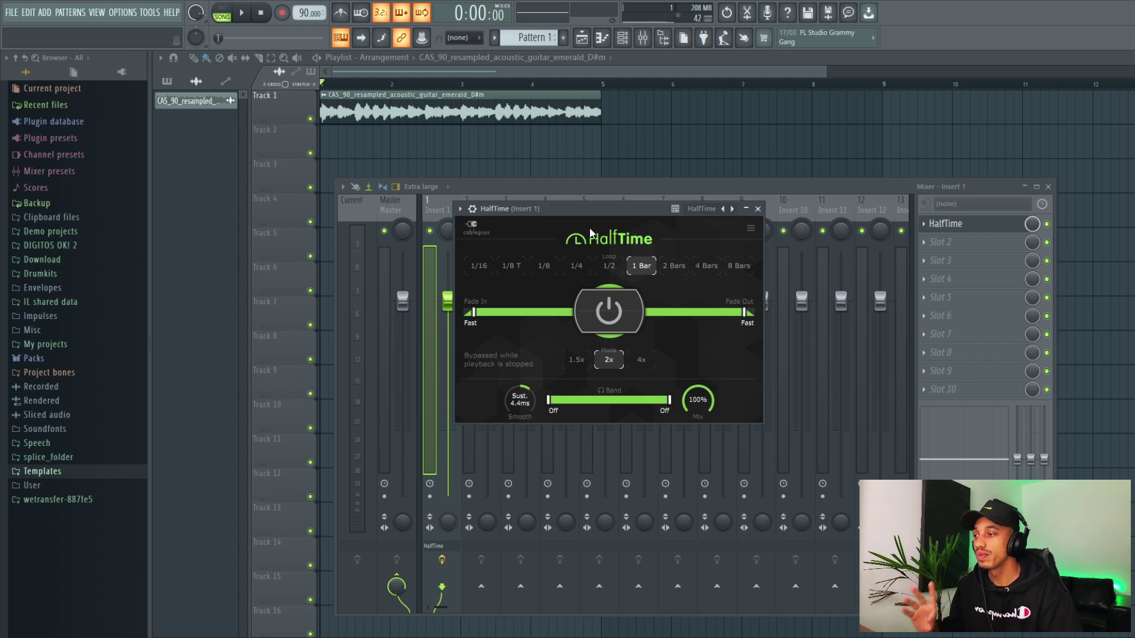
Step: Audition HalfTime on Insert 1 with a 1/4 loop length and change the loop length to 1/2
{"action": "left_click", "coordinate": [573, 267]}
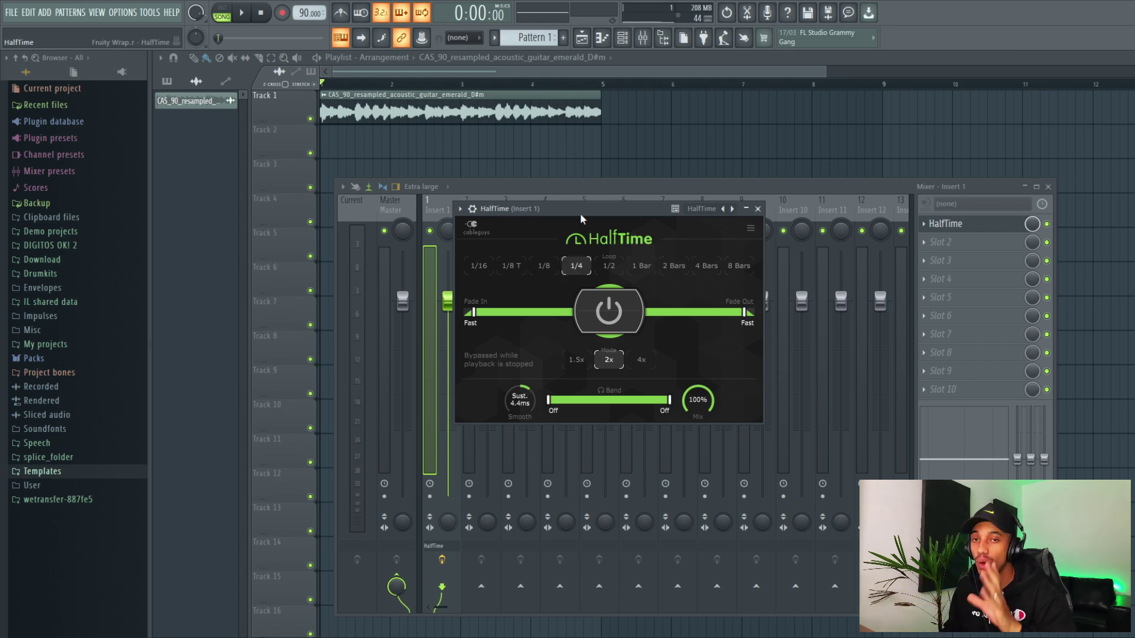
{"action": "key", "text": "space"}
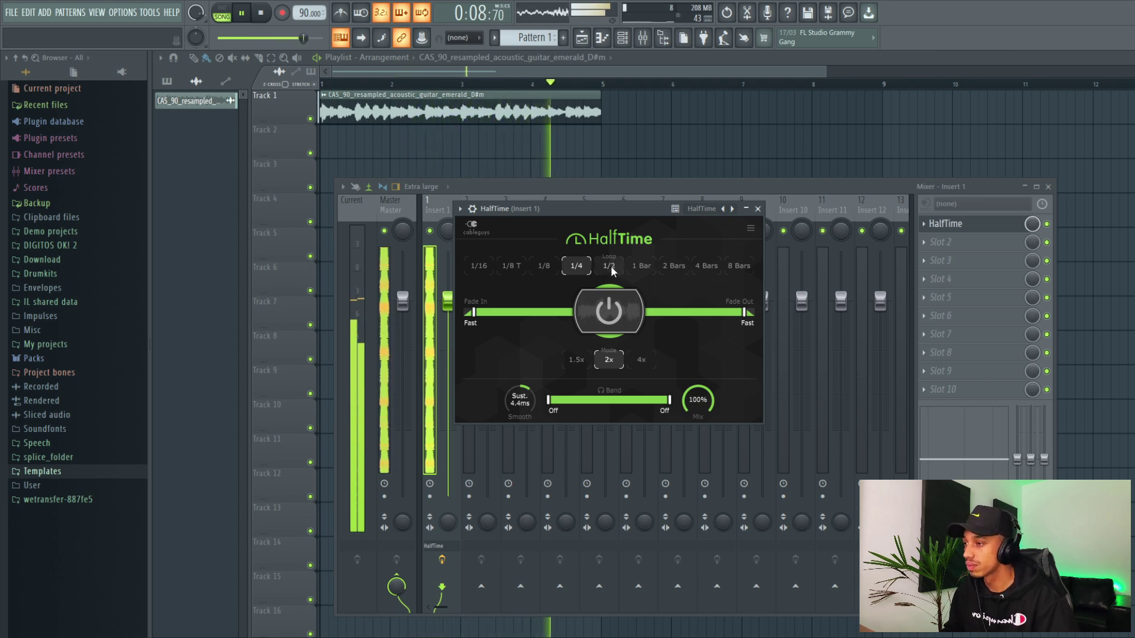
{"action": "key", "text": "space"}
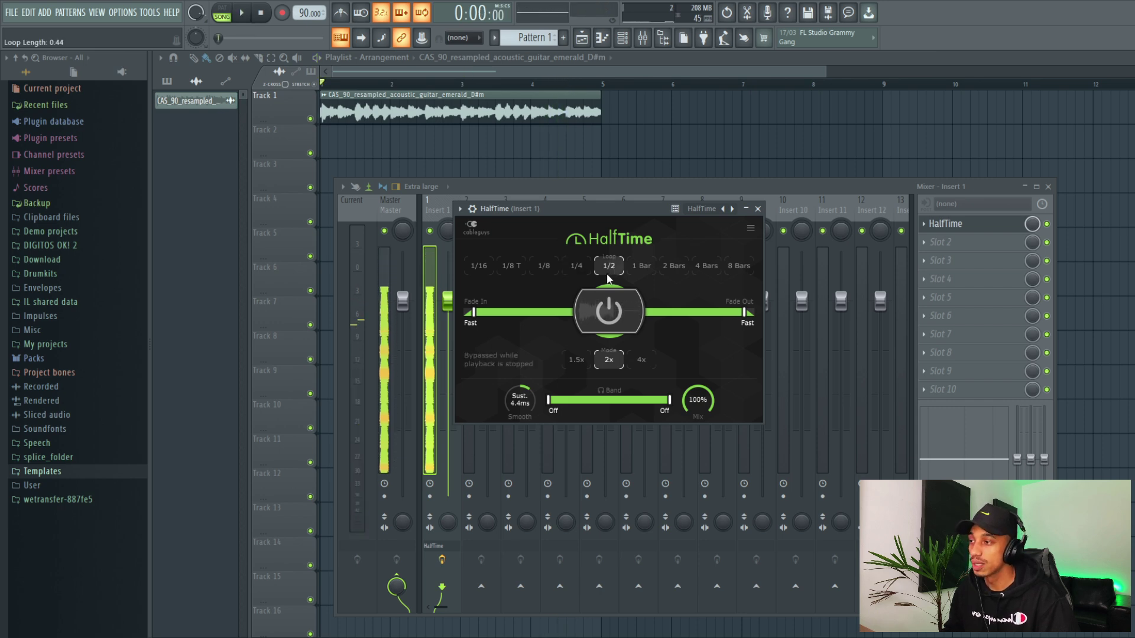
Step: Audition HalfTime during playback with loop lengths such as 1/8 and 2 Bars, return the loop length to 1/2, and stop playback
{"action": "key", "text": "space"}
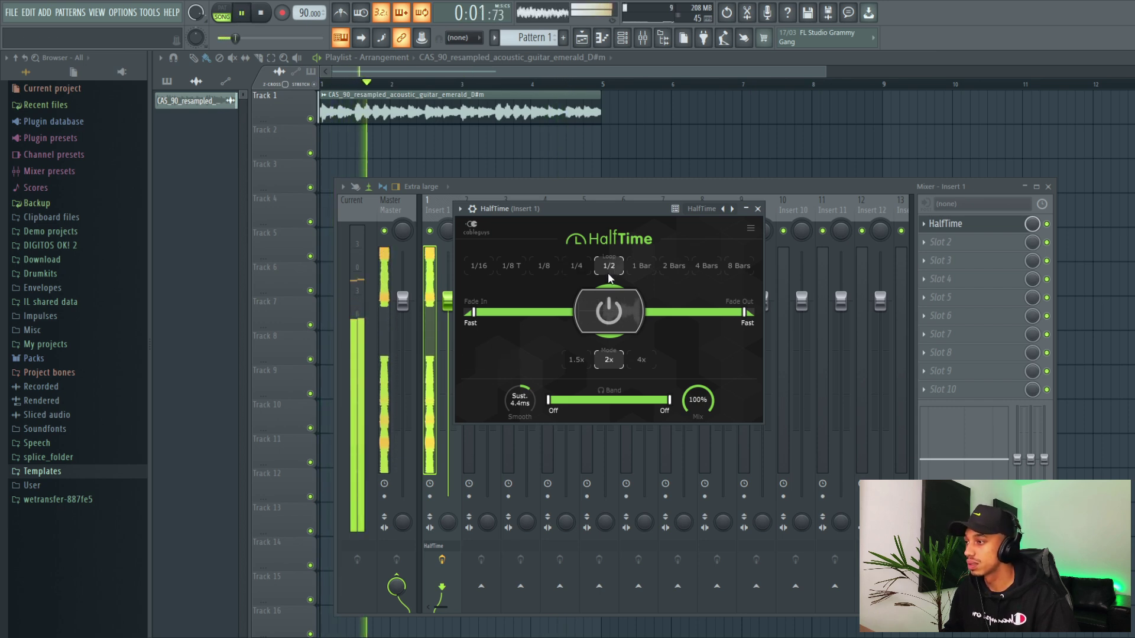
{"action": "left_click", "coordinate": [540, 268]}
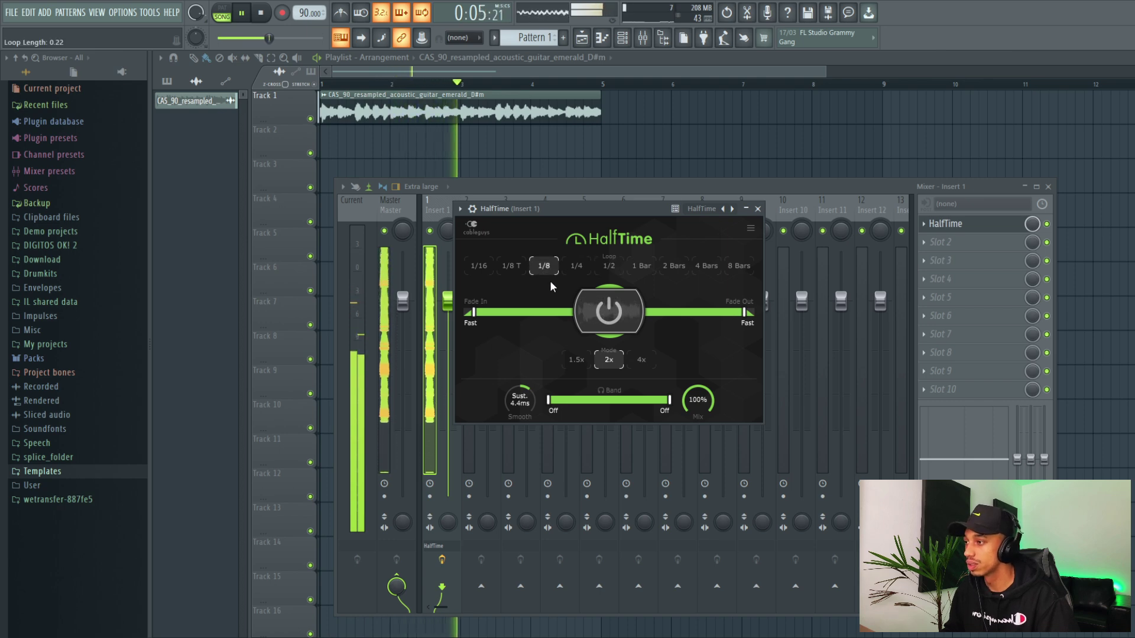
{"action": "left_click", "coordinate": [677, 267]}
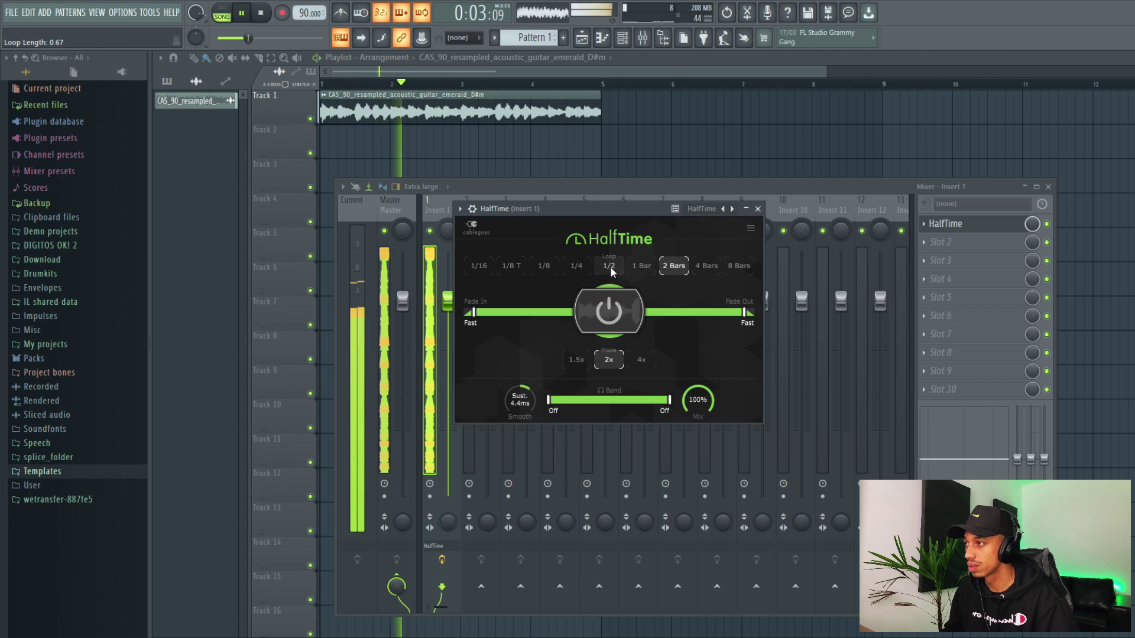
{"action": "left_click", "coordinate": [707, 266]}
{"action": "left_click", "coordinate": [739, 266]}
{"action": "left_click", "coordinate": [609, 266]}
{"action": "key", "text": "space"}
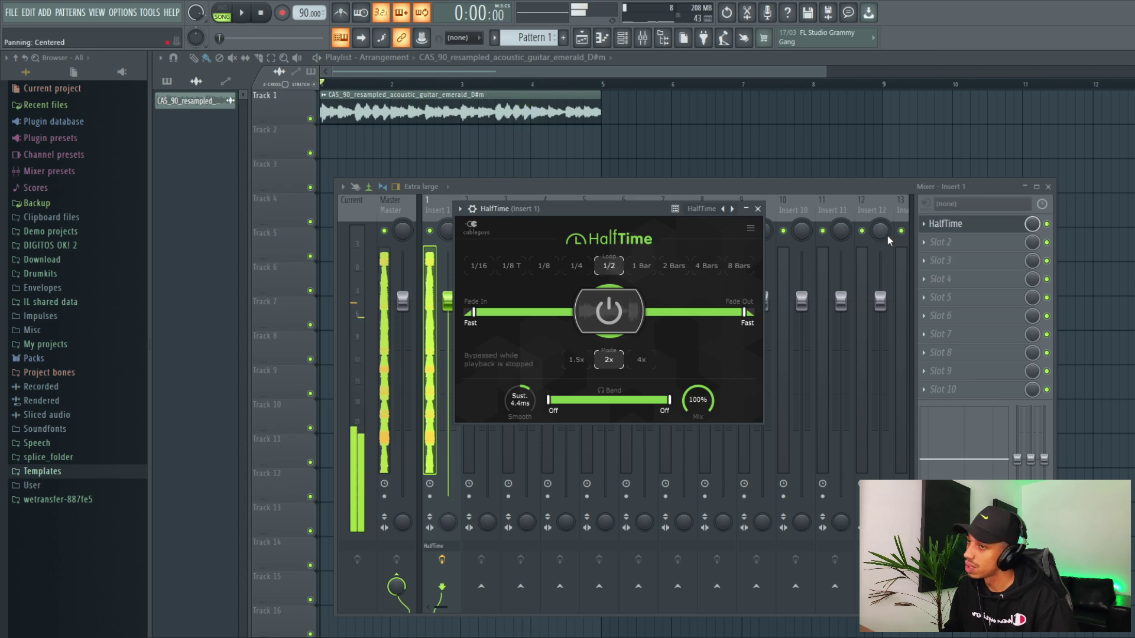
Step: Replace HalfTime with RC-20 Retro Color on Insert 1, dismiss its startup message and move the plugin window clear of the effect slots
{"action": "left_click", "coordinate": [931, 228]}
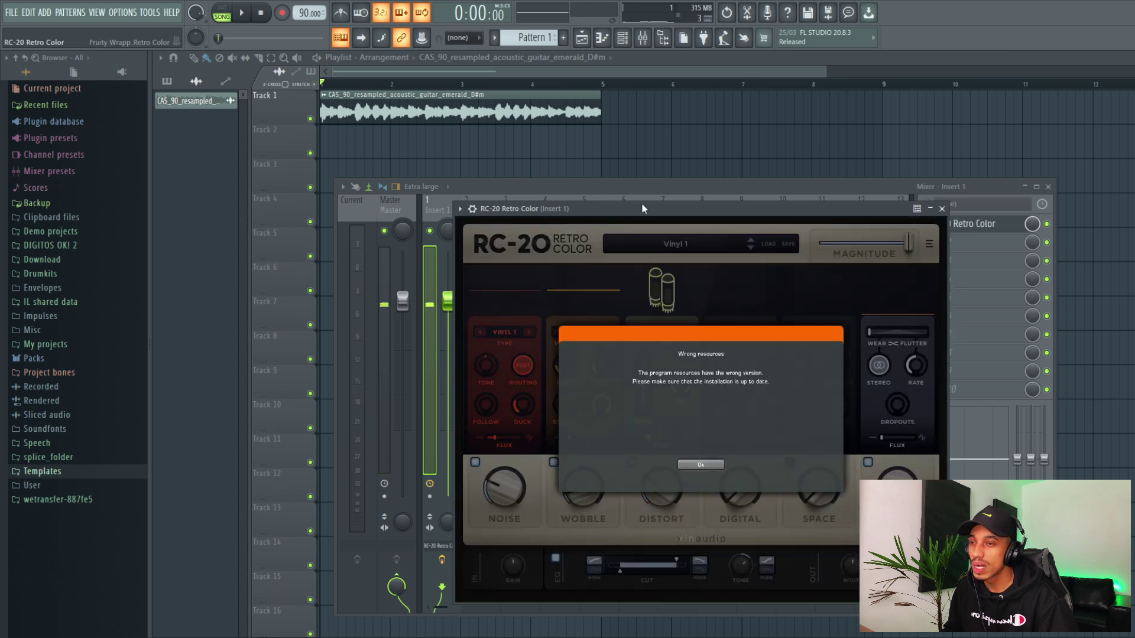
{"action": "left_click", "coordinate": [633, 420]}
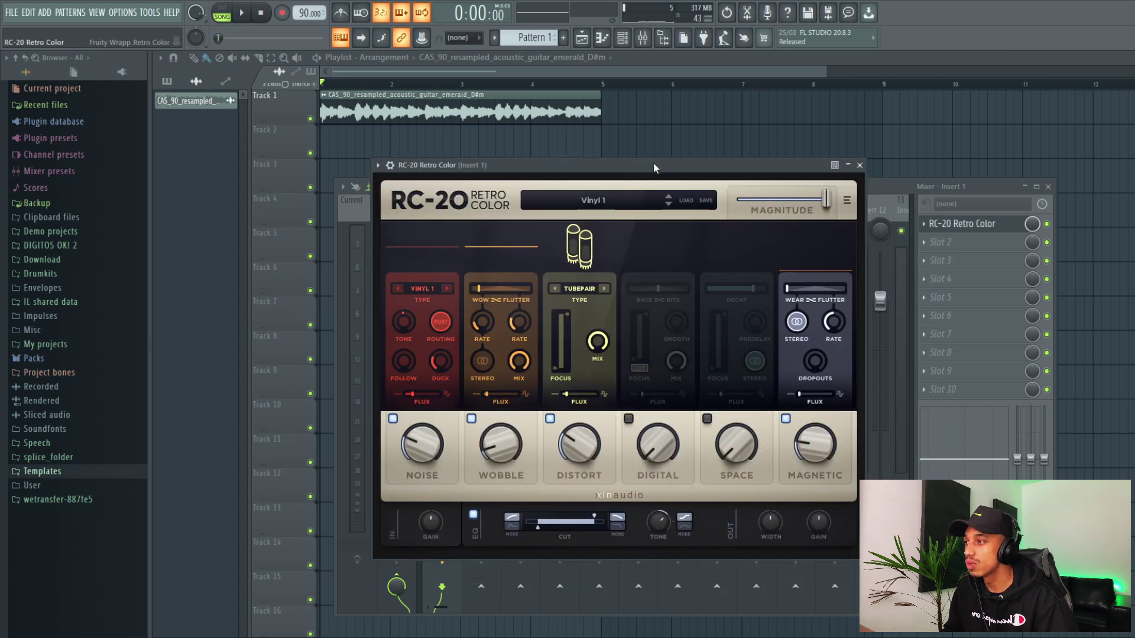
{"action": "left_click_drag", "start_coordinate": [655, 167], "coordinate": [586, 136]}
Step: Open the RC-20 preset browser, choose the Magnitude Transition 3 preset and start playback
{"action": "left_click", "coordinate": [528, 178]}
{"action": "scroll", "coordinate": [435, 286], "scroll_direction": "up", "scroll_amount": 4}
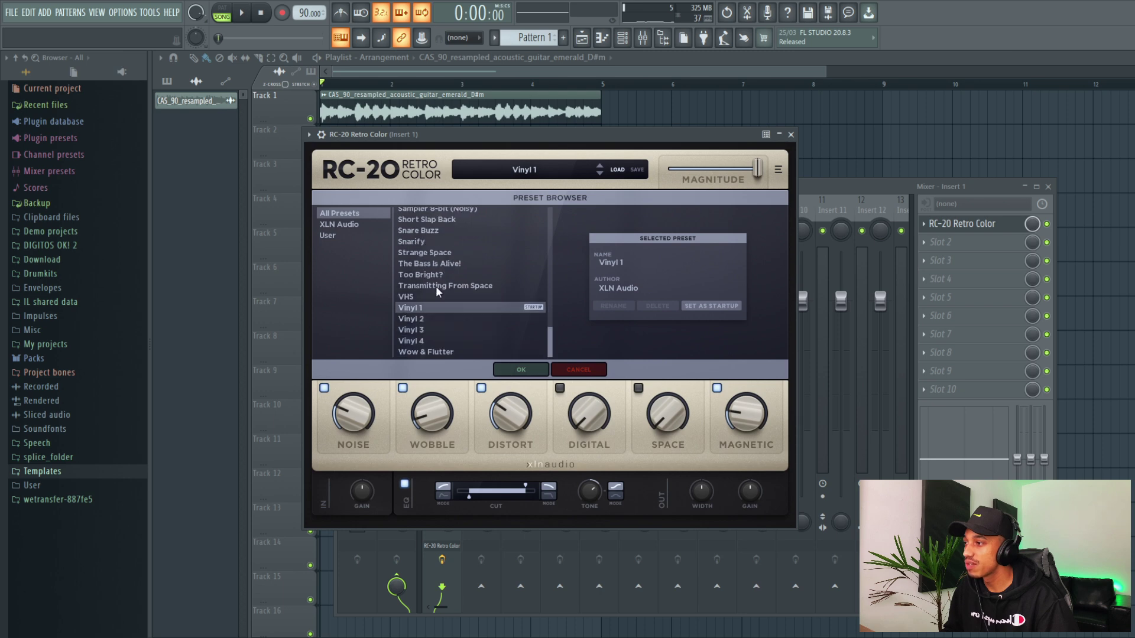
{"action": "left_click", "coordinate": [421, 242]}
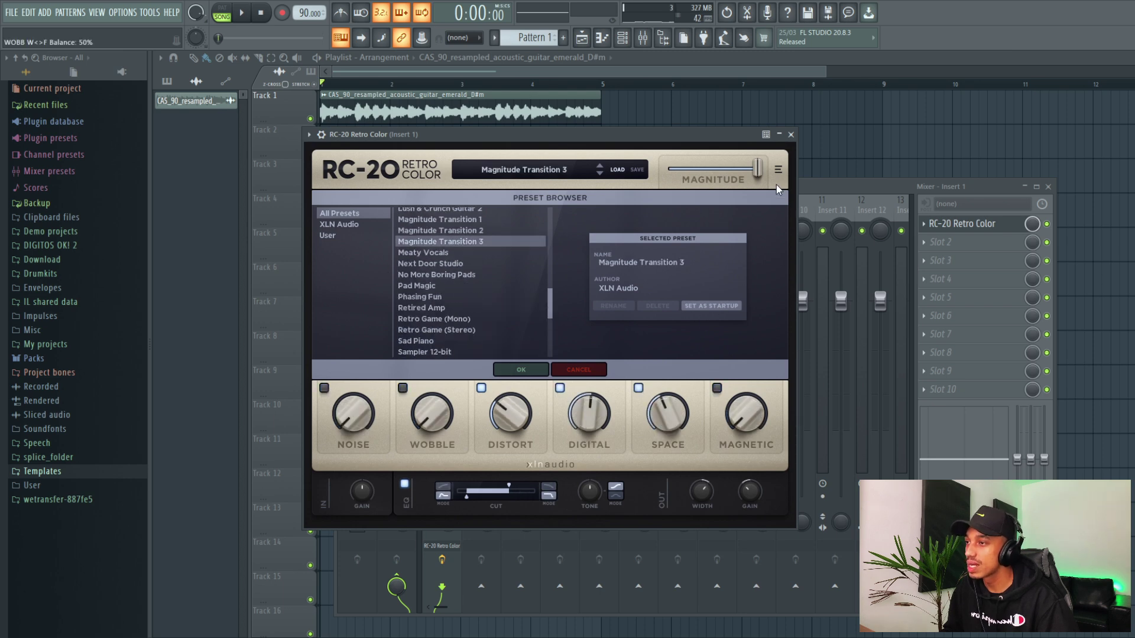
{"action": "key", "text": "space"}
Step: Audition the Magnitude Transition 2, Lush & Crunch Guitar 1 and 2, and Retro Game (Mono) presets during playback
{"action": "scroll", "coordinate": [471, 276], "scroll_direction": "up", "scroll_amount": 1}
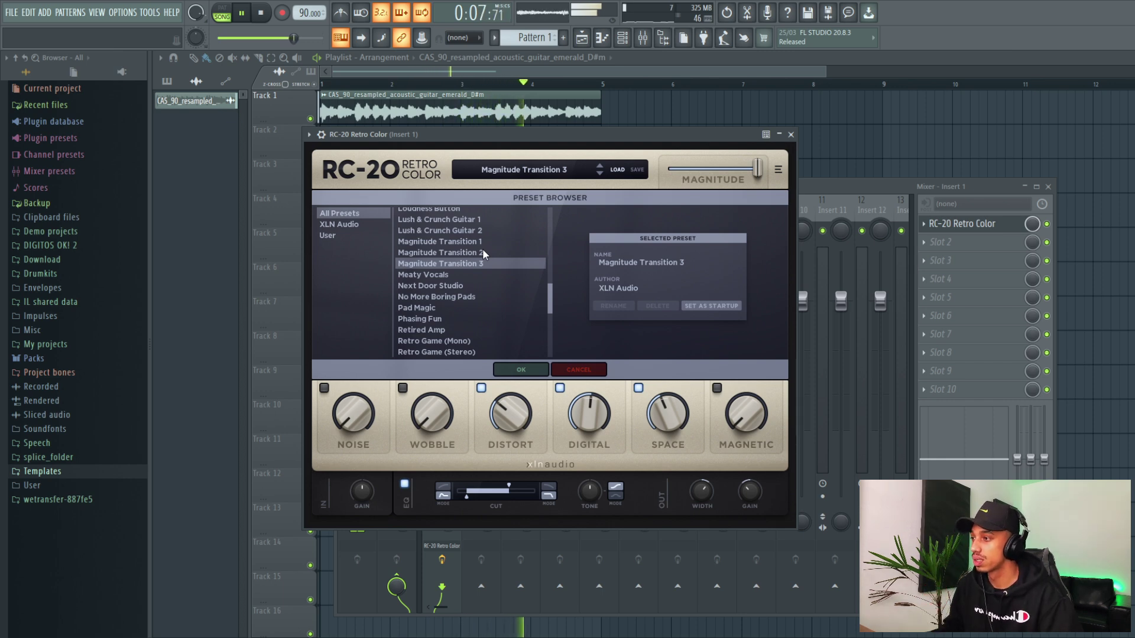
{"action": "left_click", "coordinate": [474, 252]}
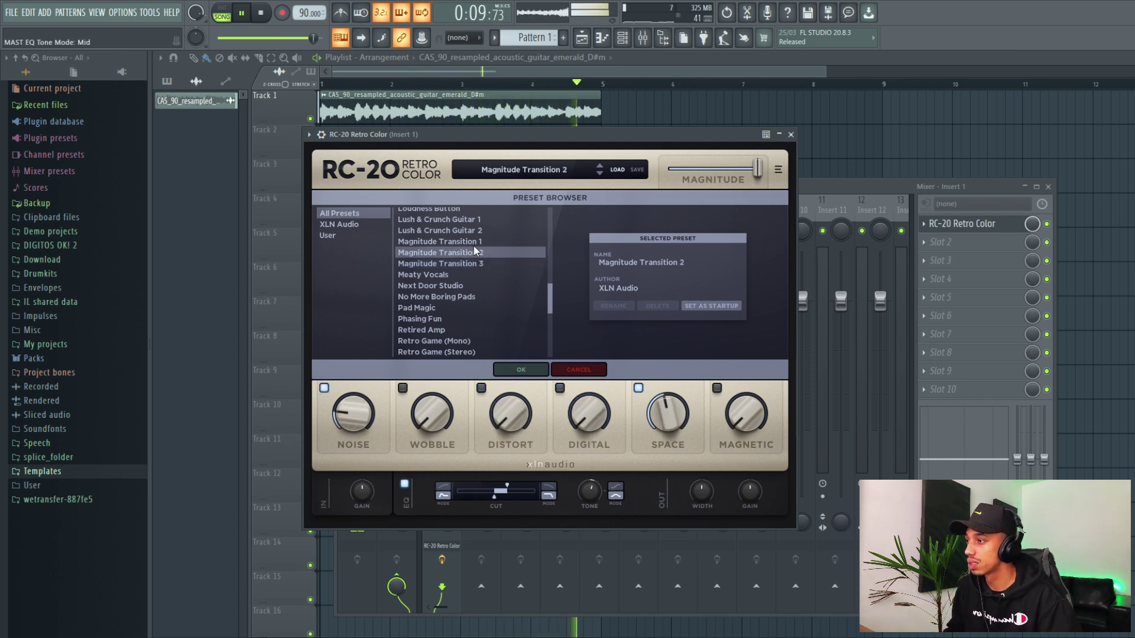
{"action": "left_click", "coordinate": [459, 221]}
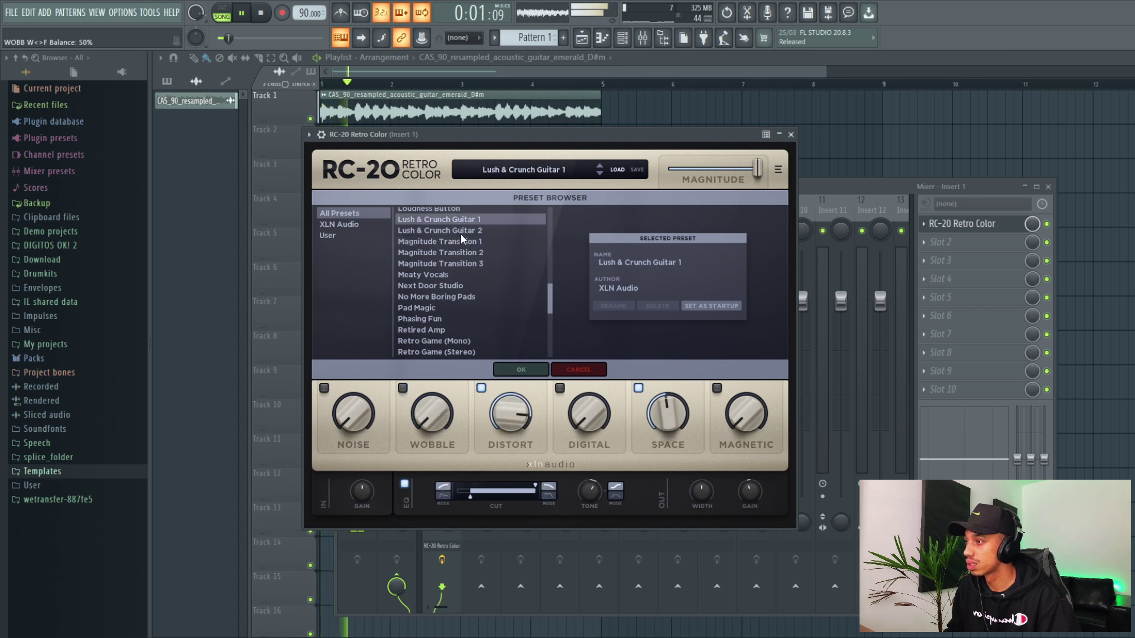
{"action": "left_click", "coordinate": [461, 232]}
{"action": "left_click", "coordinate": [446, 341]}
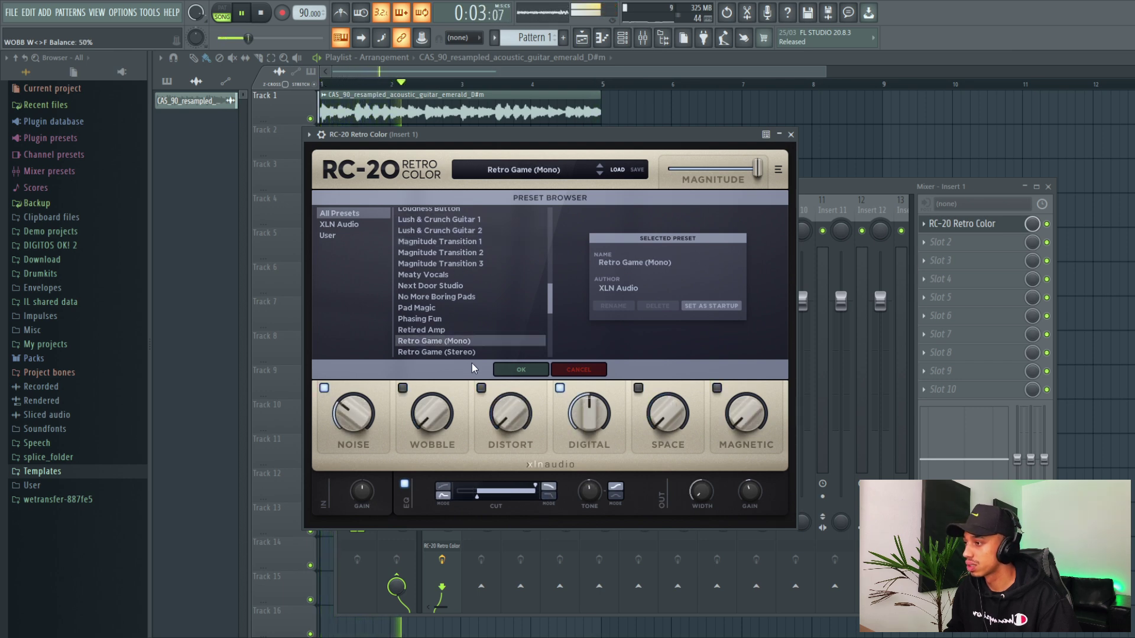
Step: Audition the Sampler 12-bit (Noisy), Sampler 8-bit (Noisy) and Strange Space presets
{"action": "scroll", "coordinate": [462, 331], "scroll_direction": "down", "scroll_amount": 2}
{"action": "left_click", "coordinate": [447, 341]}
{"action": "scroll", "coordinate": [462, 334], "scroll_direction": "down", "scroll_amount": 3}
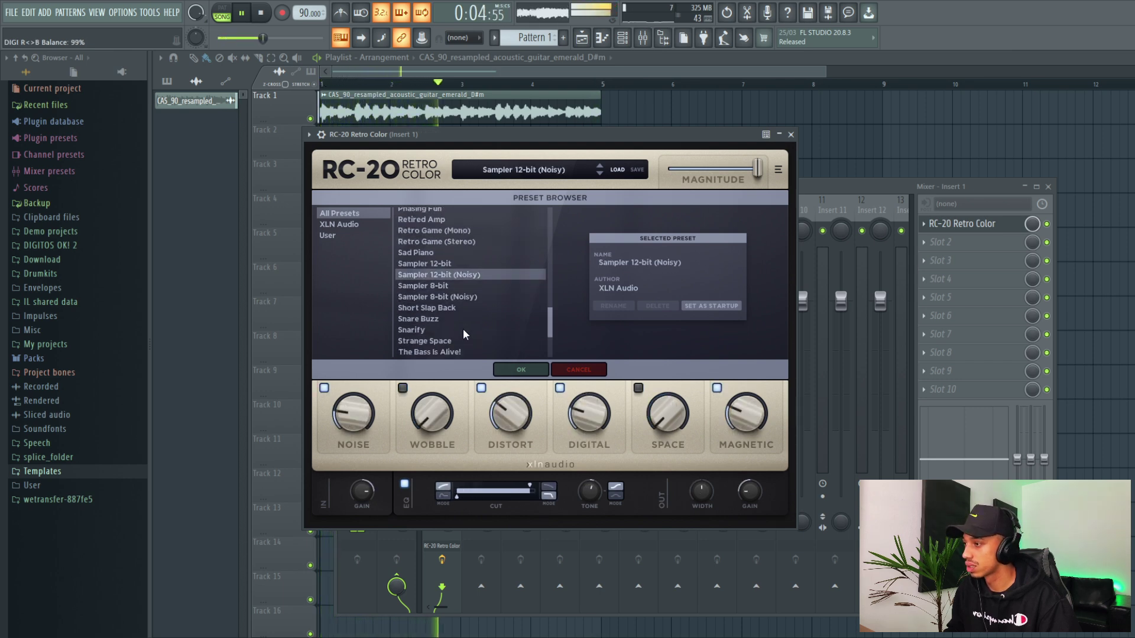
{"action": "left_click", "coordinate": [450, 302]}
{"action": "left_click", "coordinate": [431, 338]}
Step: Audition the Vinyl 1, Vinyl 3 and Wow & Flutter presets at the end of the preset list
{"action": "scroll", "coordinate": [445, 330], "scroll_direction": "down", "scroll_amount": 3}
{"action": "left_click", "coordinate": [425, 329]}
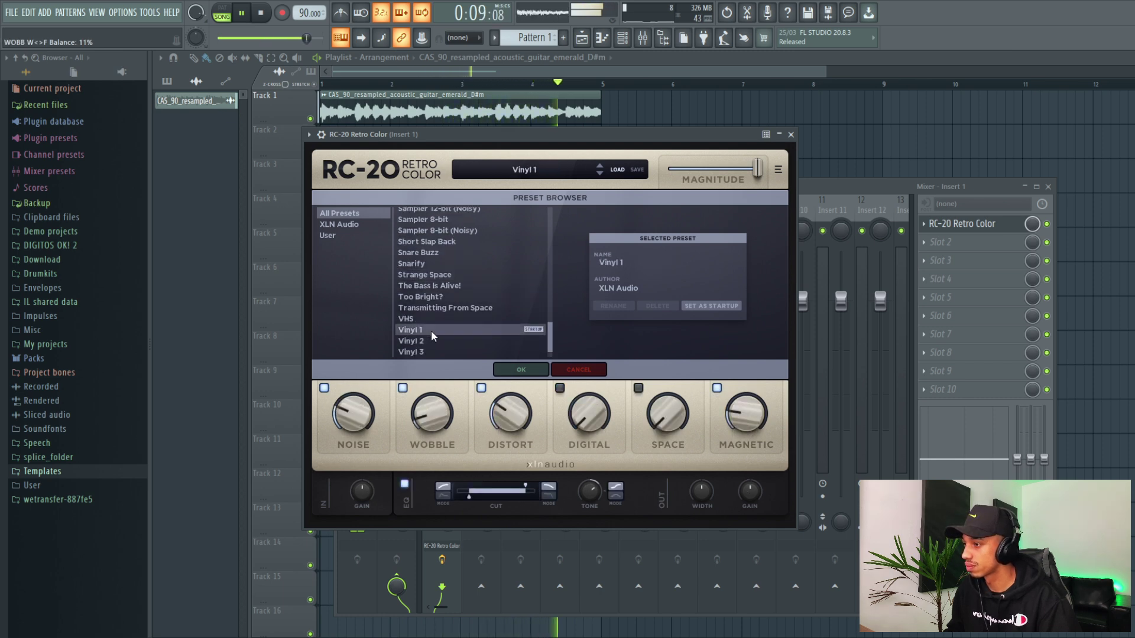
{"action": "scroll", "coordinate": [431, 330], "scroll_direction": "down", "scroll_amount": 1}
{"action": "left_click", "coordinate": [424, 328]}
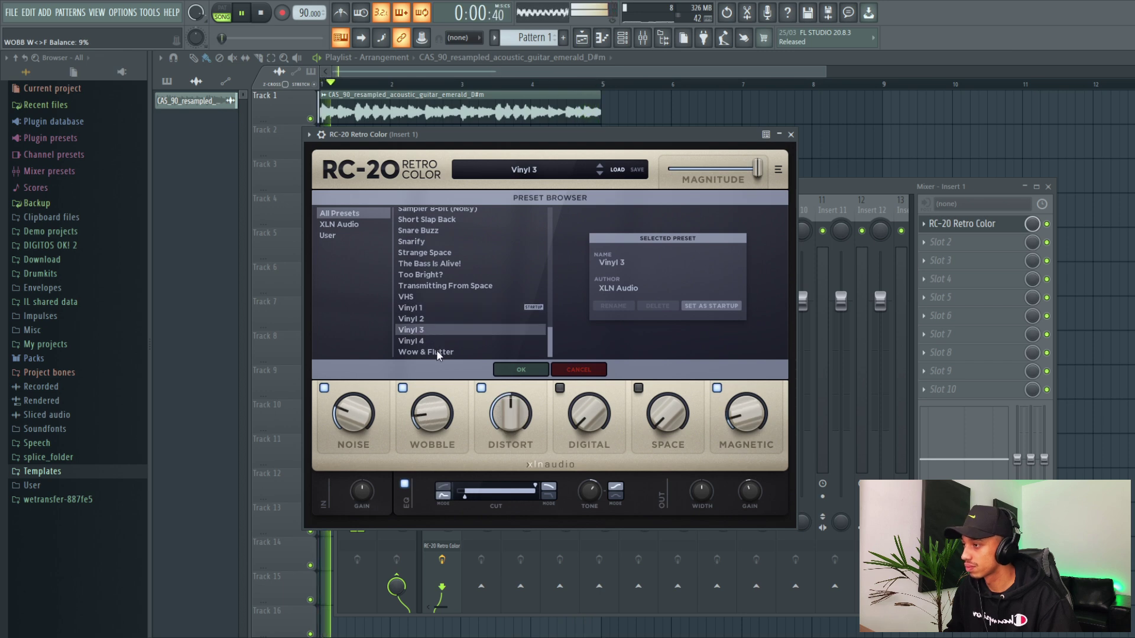
{"action": "left_click", "coordinate": [438, 352]}
Step: Work back up the preset list during playback, auditioning presets such as Flux Space, Drum Break 2 and Dist Bright Tubes
{"action": "left_click", "coordinate": [444, 243]}
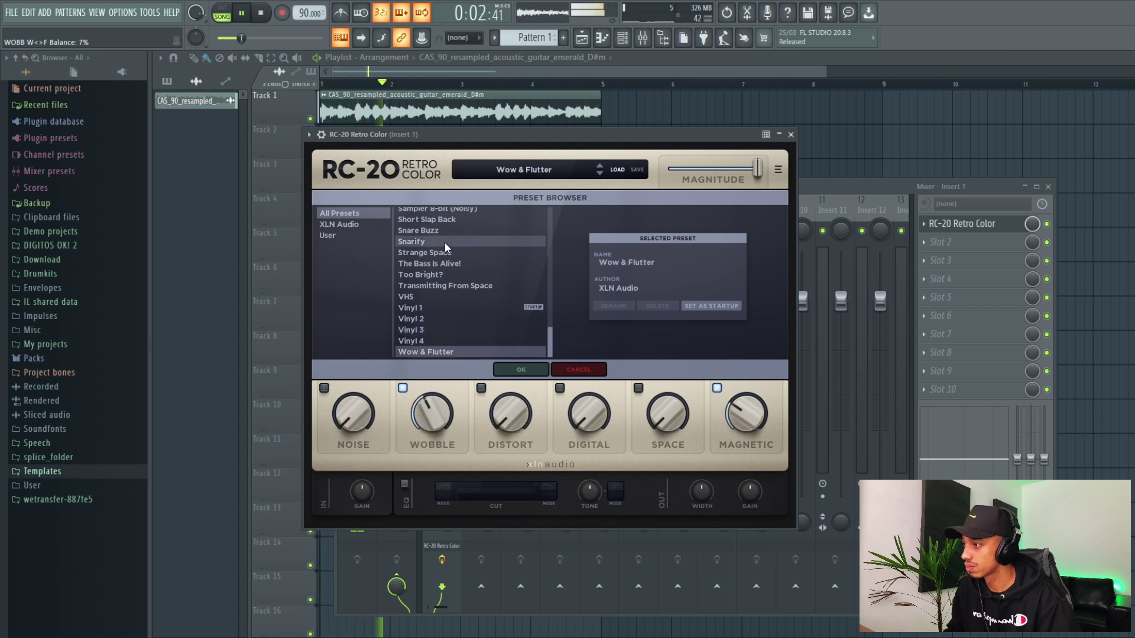
{"action": "scroll", "coordinate": [448, 260], "scroll_direction": "up", "scroll_amount": 5}
{"action": "left_click", "coordinate": [459, 253]}
{"action": "scroll", "coordinate": [466, 266], "scroll_direction": "up", "scroll_amount": 6}
{"action": "left_click", "coordinate": [446, 265]}
{"action": "scroll", "coordinate": [447, 269], "scroll_direction": "up", "scroll_amount": 2}
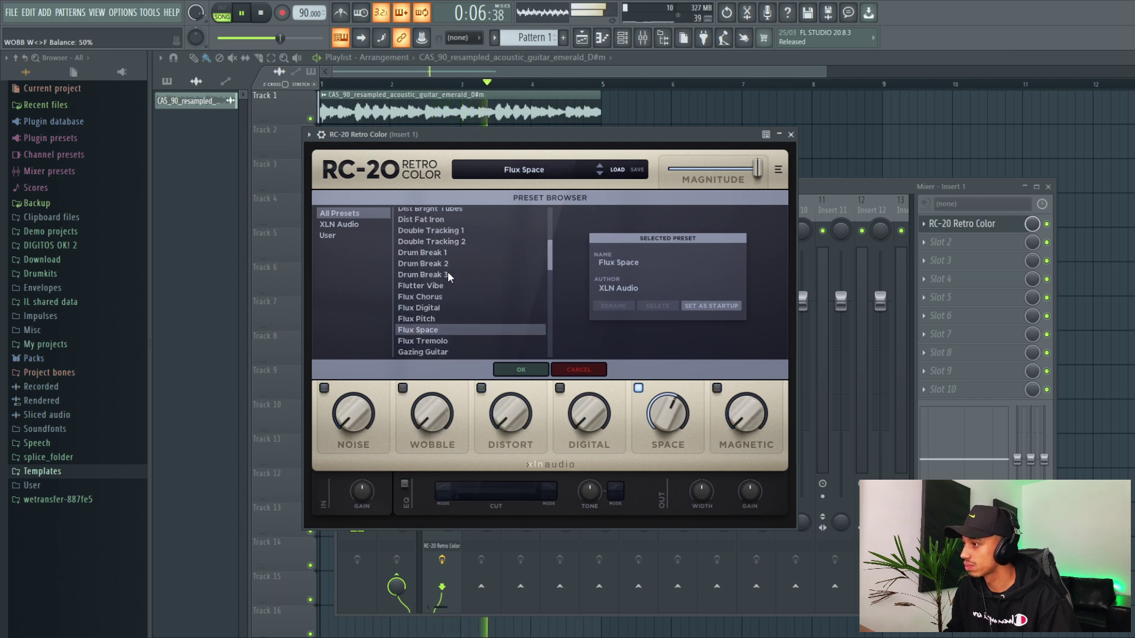
{"action": "left_click", "coordinate": [448, 262]}
{"action": "scroll", "coordinate": [452, 261], "scroll_direction": "up", "scroll_amount": 2}
{"action": "left_click", "coordinate": [450, 275]}
Step: Audition the Crushed Square Bass Maker, Cassette Generations Later... and Cassette 1st Generation presets
{"action": "scroll", "coordinate": [455, 273], "scroll_direction": "up", "scroll_amount": 2}
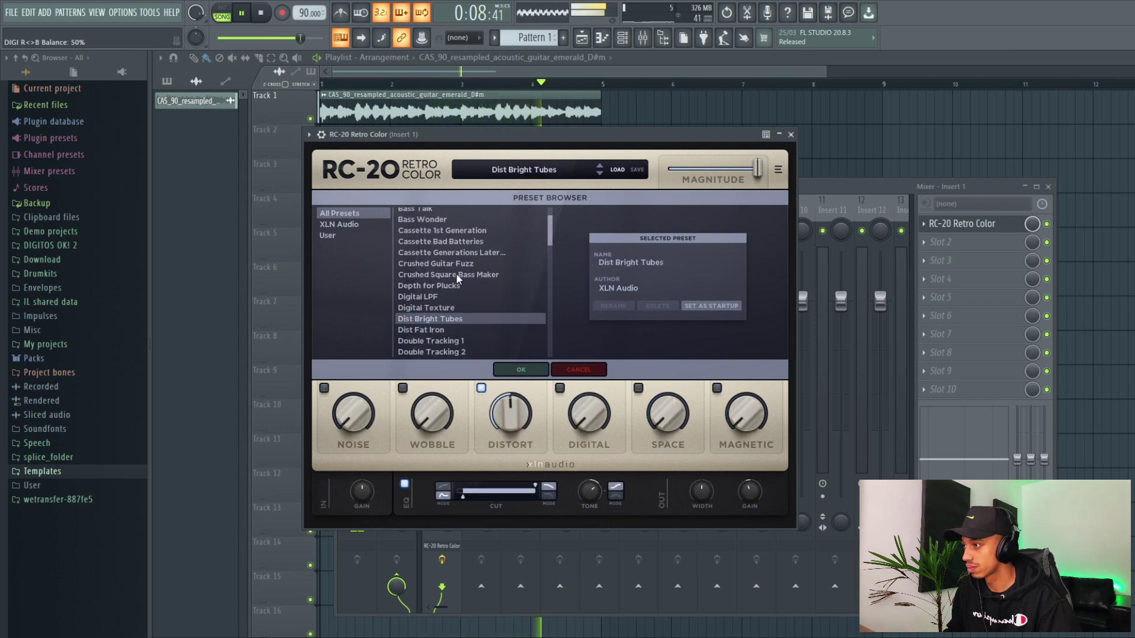
{"action": "left_click", "coordinate": [451, 274]}
{"action": "left_click", "coordinate": [450, 251]}
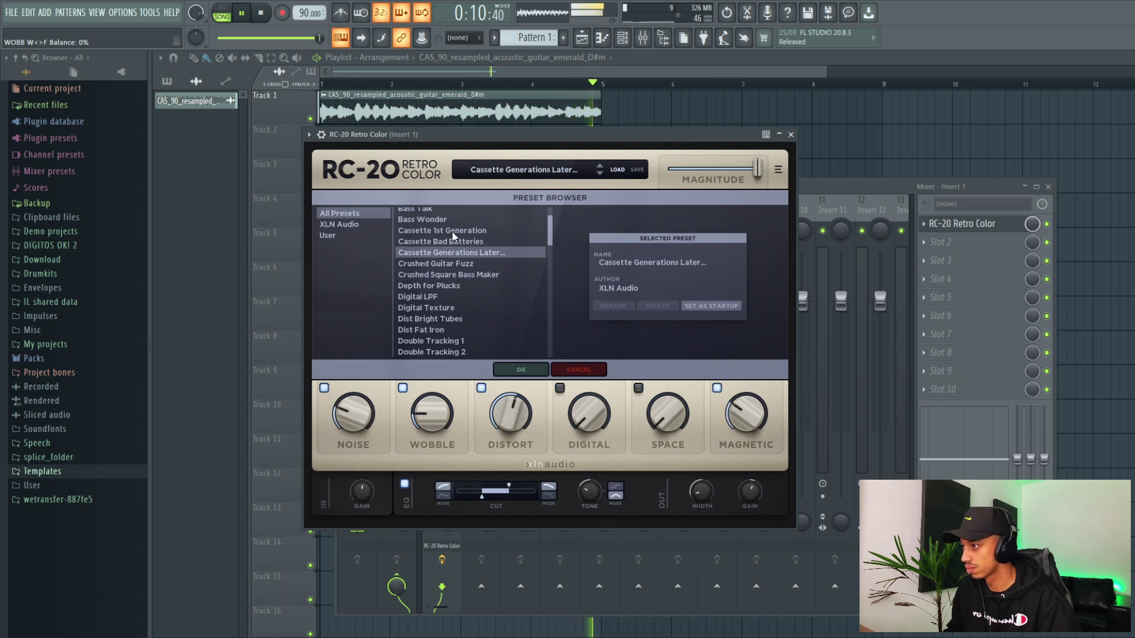
{"action": "left_click", "coordinate": [452, 230]}
{"action": "scroll", "coordinate": [452, 260], "scroll_direction": "up", "scroll_amount": 2}
Step: Work back down the preset list and audition the Gazing Guitar preset
{"action": "scroll", "coordinate": [453, 282], "scroll_direction": "down", "scroll_amount": 4}
{"action": "left_click", "coordinate": [427, 303]}
{"action": "scroll", "coordinate": [426, 303], "scroll_direction": "down", "scroll_amount": 2}
{"action": "left_click", "coordinate": [427, 303]}
{"action": "scroll", "coordinate": [428, 303], "scroll_direction": "down", "scroll_amount": 5}
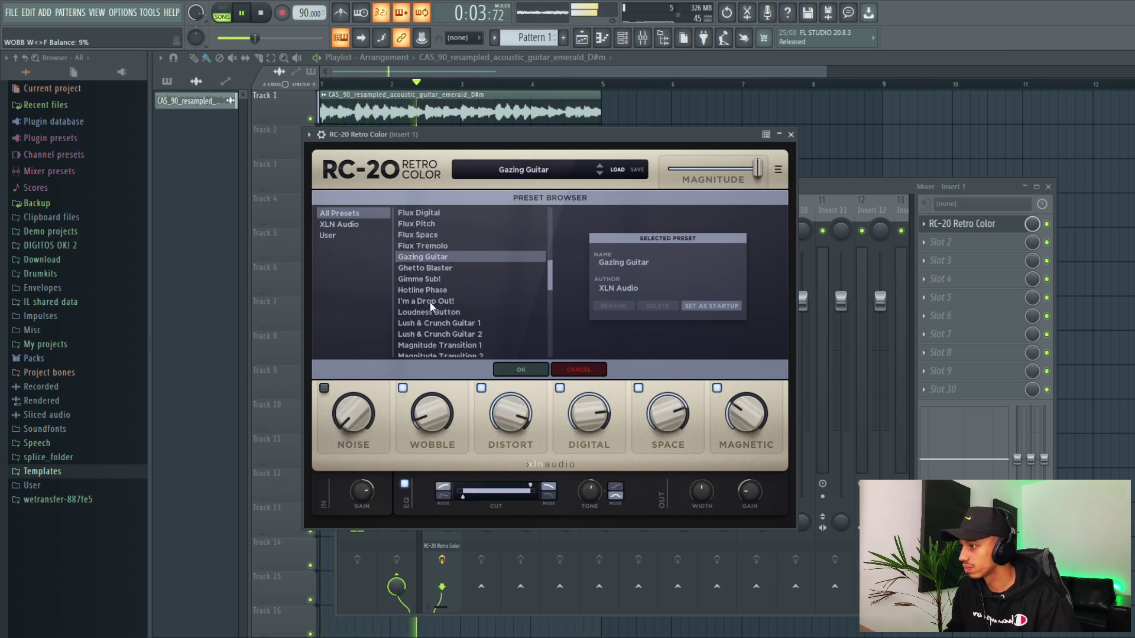
Step: Choose the Magnitude Transition 3 preset again, stop playback and close RC-20 Retro Color
{"action": "left_click", "coordinate": [443, 303]}
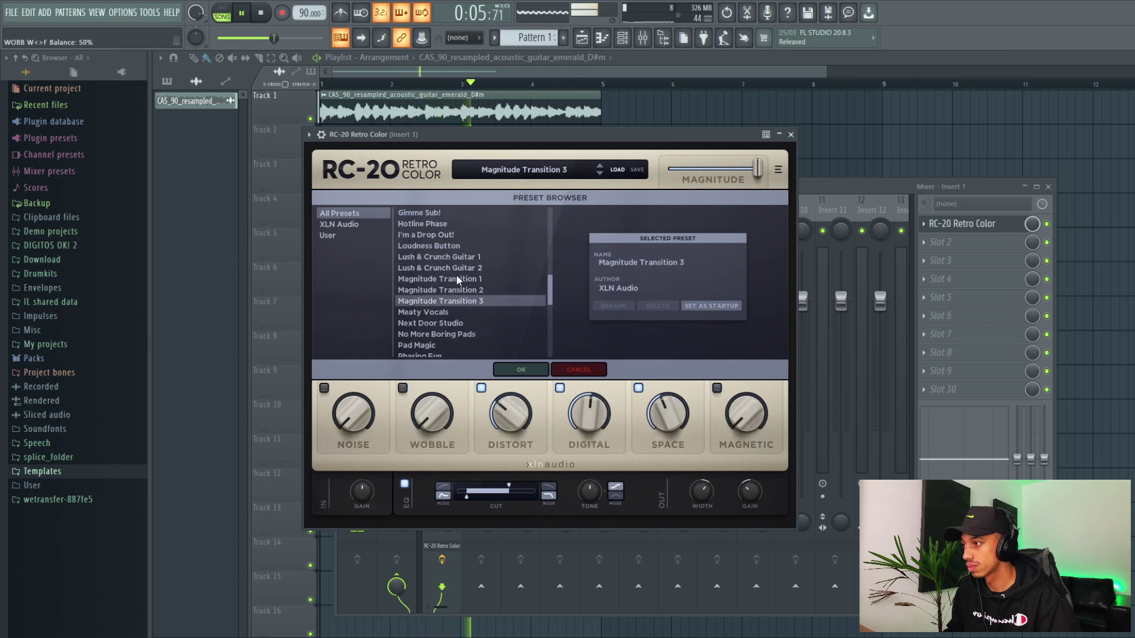
{"action": "scroll", "coordinate": [466, 272], "scroll_direction": "down", "scroll_amount": 4}
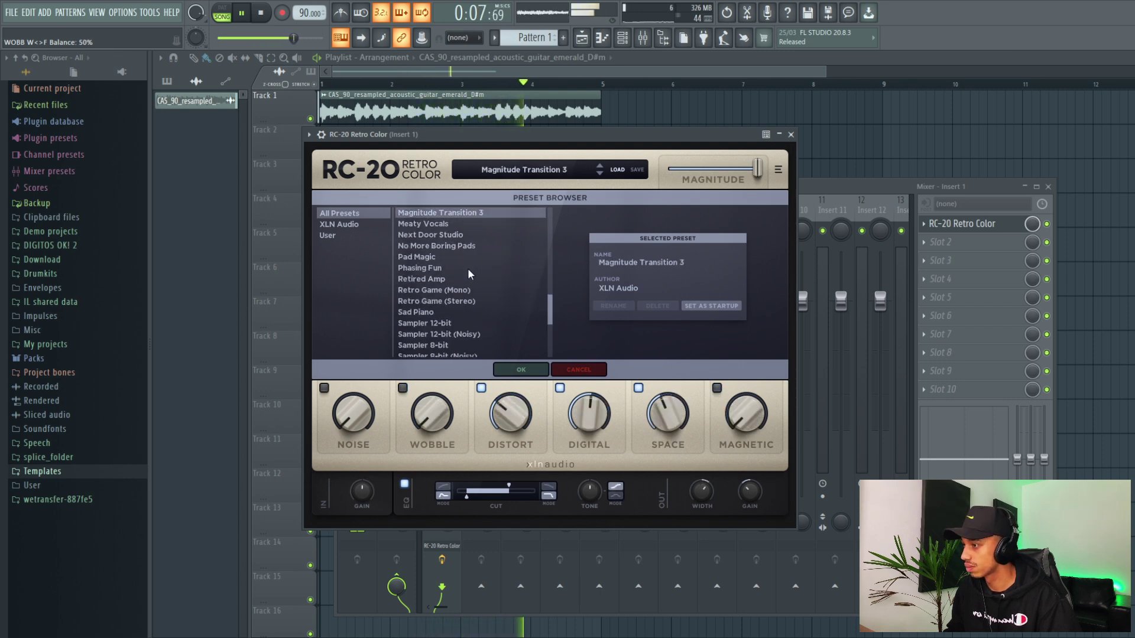
{"action": "scroll", "coordinate": [467, 272], "scroll_direction": "down", "scroll_amount": 3}
{"action": "key", "text": "space"}
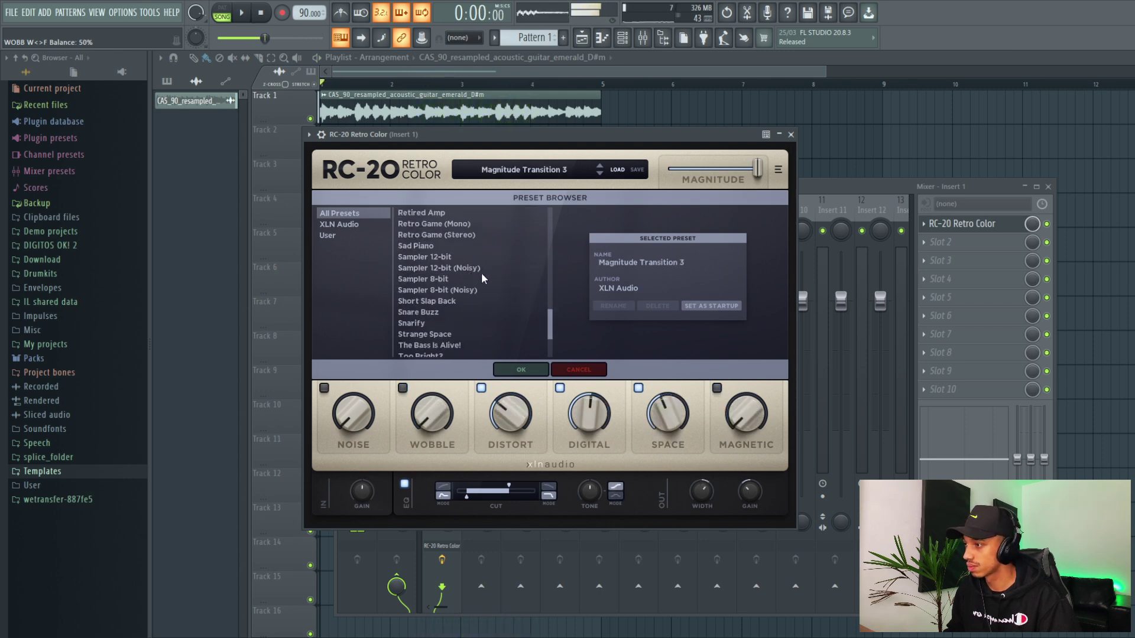
{"action": "left_click", "coordinate": [791, 134]}
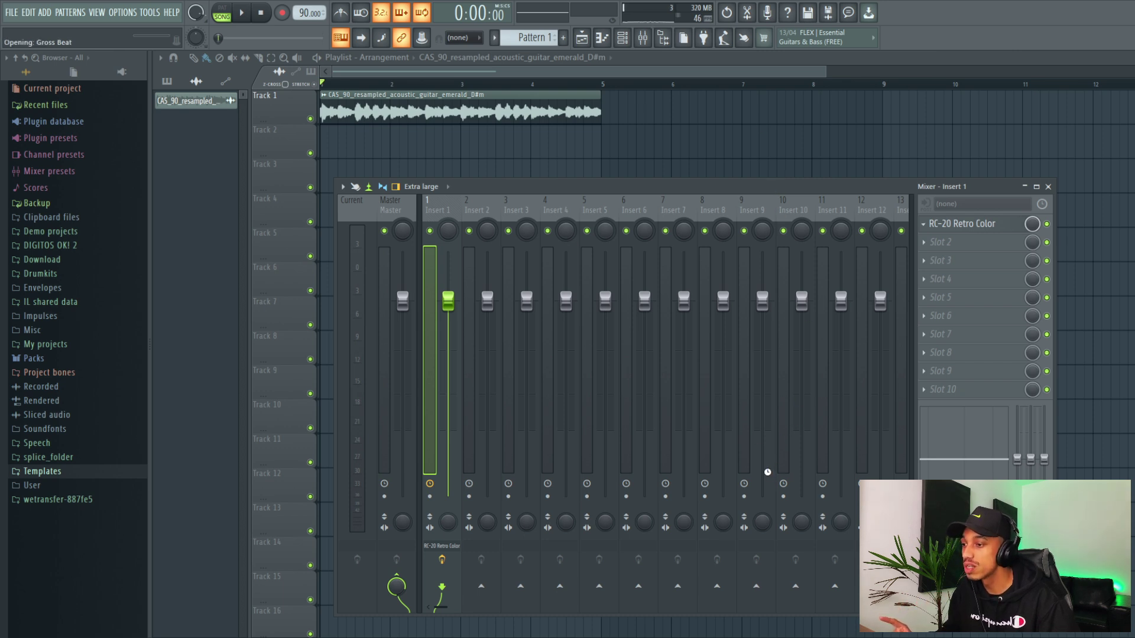
Step: Load Gross Beat on Insert 1 in place of RC-20 Retro Color and switch it to the Flanging preset
{"action": "left_click_drag", "start_coordinate": [488, 133], "coordinate": [461, 120]}
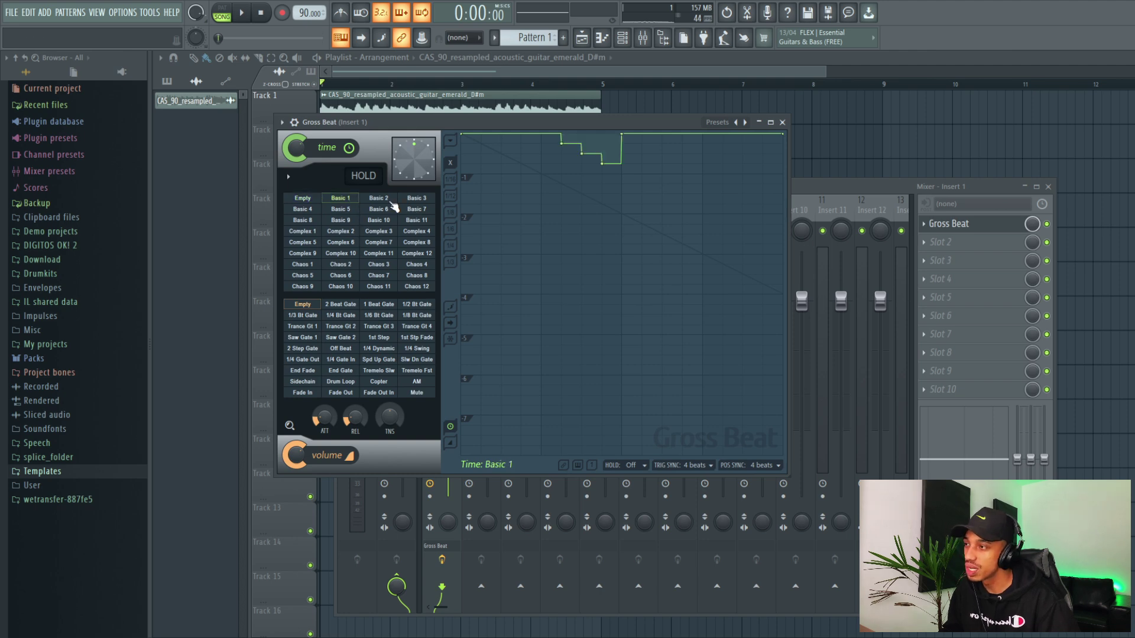
{"action": "left_click", "coordinate": [745, 123]}
{"action": "left_click", "coordinate": [745, 123]}
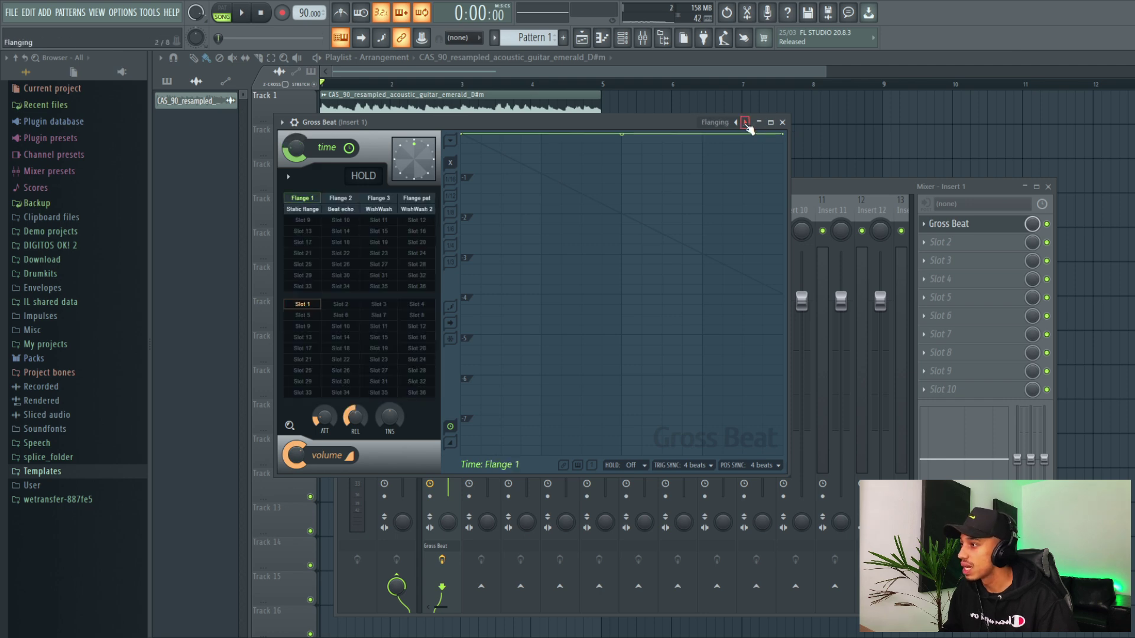
Step: Audition the Beat echo, WishWash 2, WishWash and Static flange time slots on the guitar loop, and stop playback
{"action": "left_click", "coordinate": [379, 210]}
{"action": "left_click", "coordinate": [354, 210]}
{"action": "key", "text": "space"}
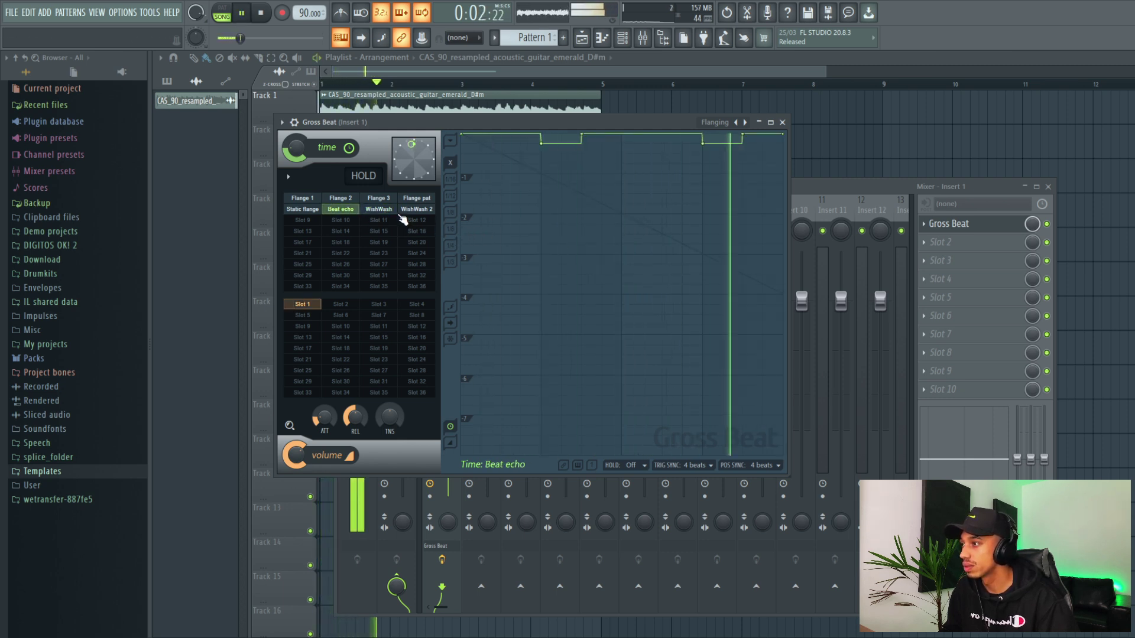
{"action": "left_click", "coordinate": [420, 212]}
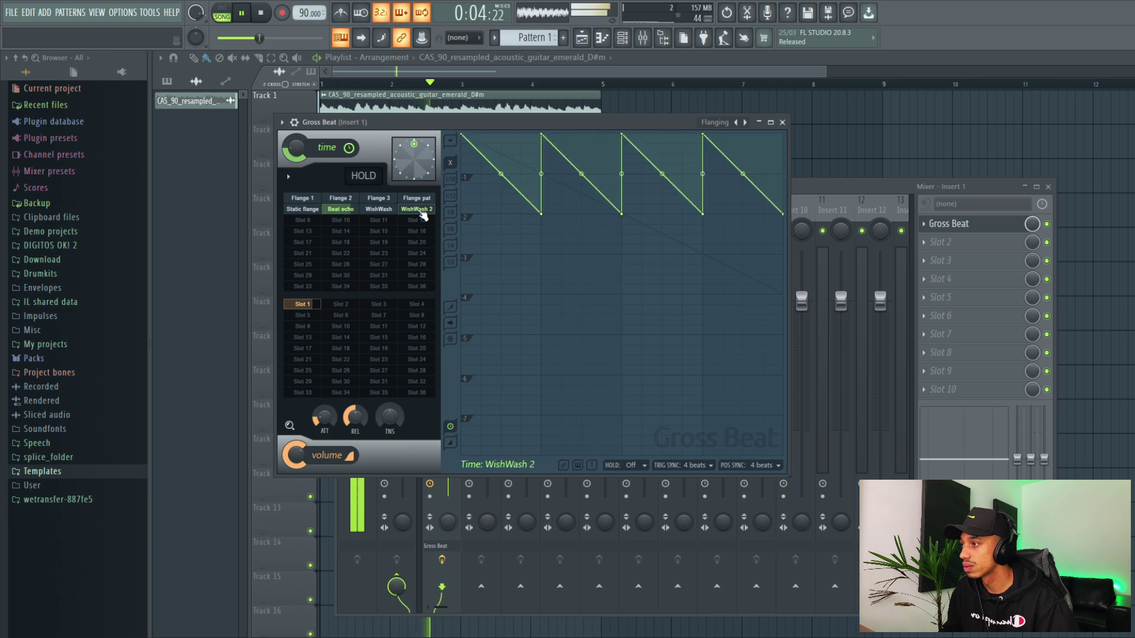
{"action": "left_click", "coordinate": [374, 212]}
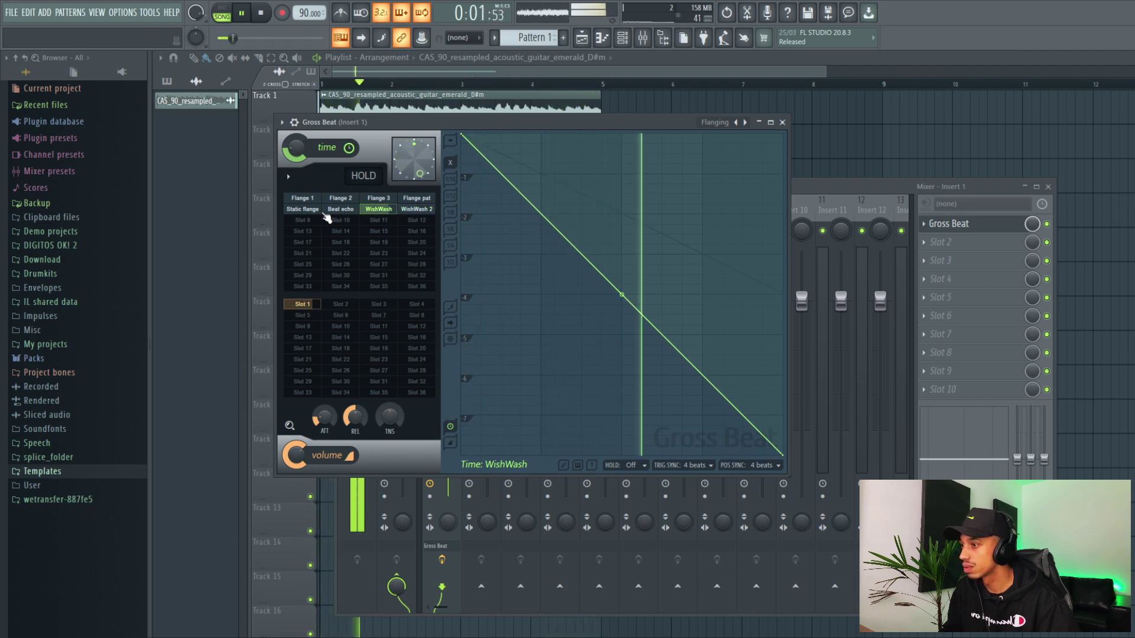
{"action": "left_click", "coordinate": [302, 210]}
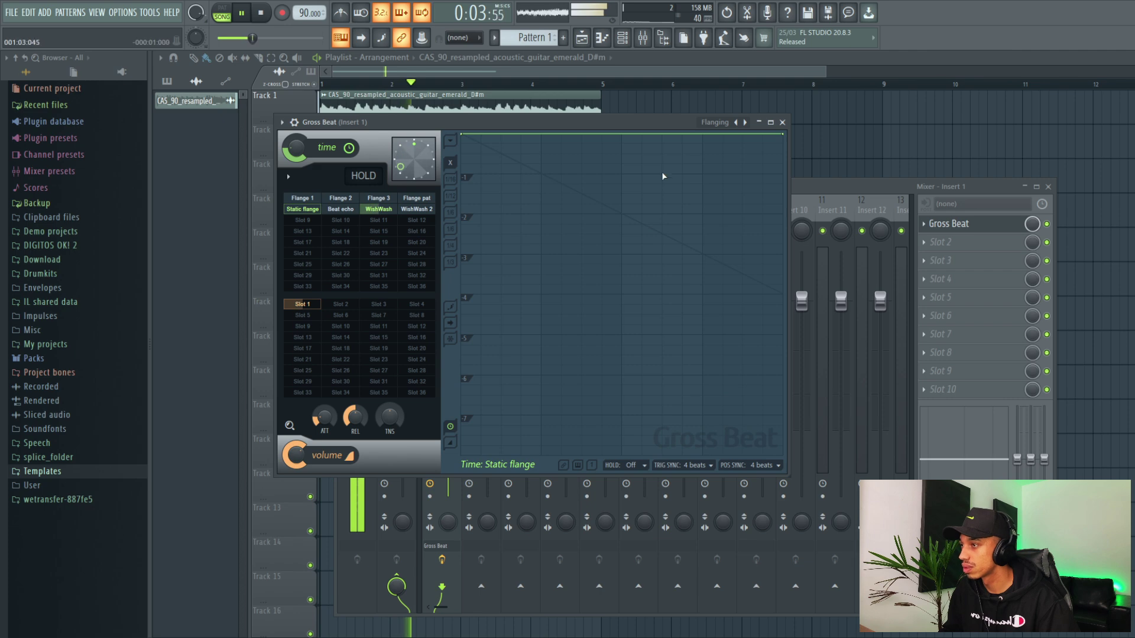
{"action": "key", "text": "space"}
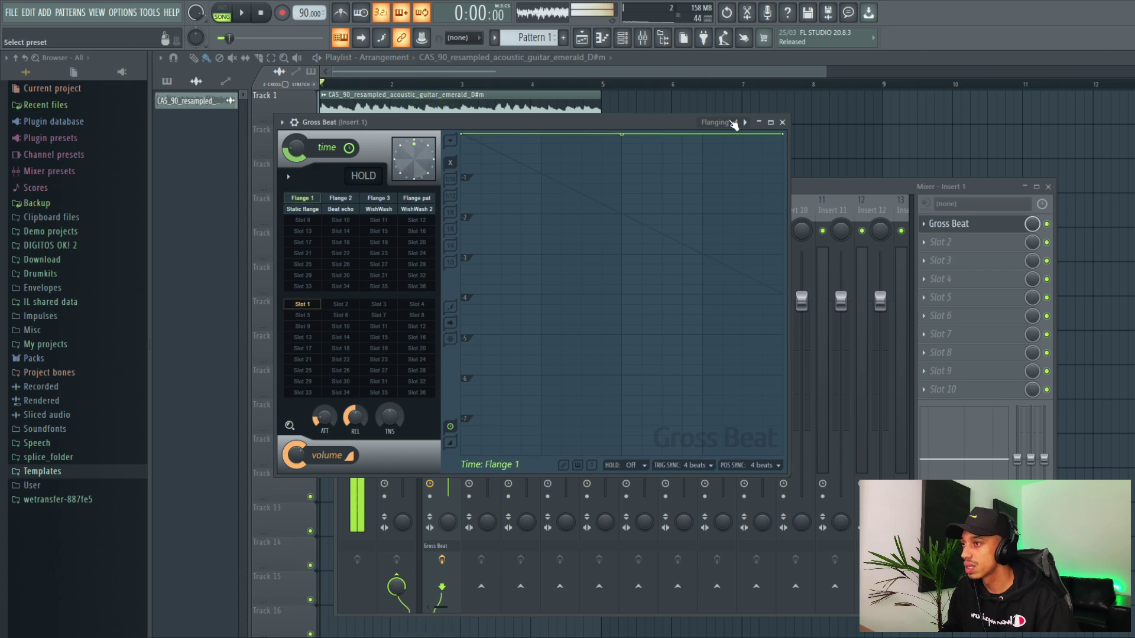
Step: Switch Gross Beat to the Momentary preset, select the 1/2 Speed time slot and start playback
{"action": "left_click", "coordinate": [745, 123]}
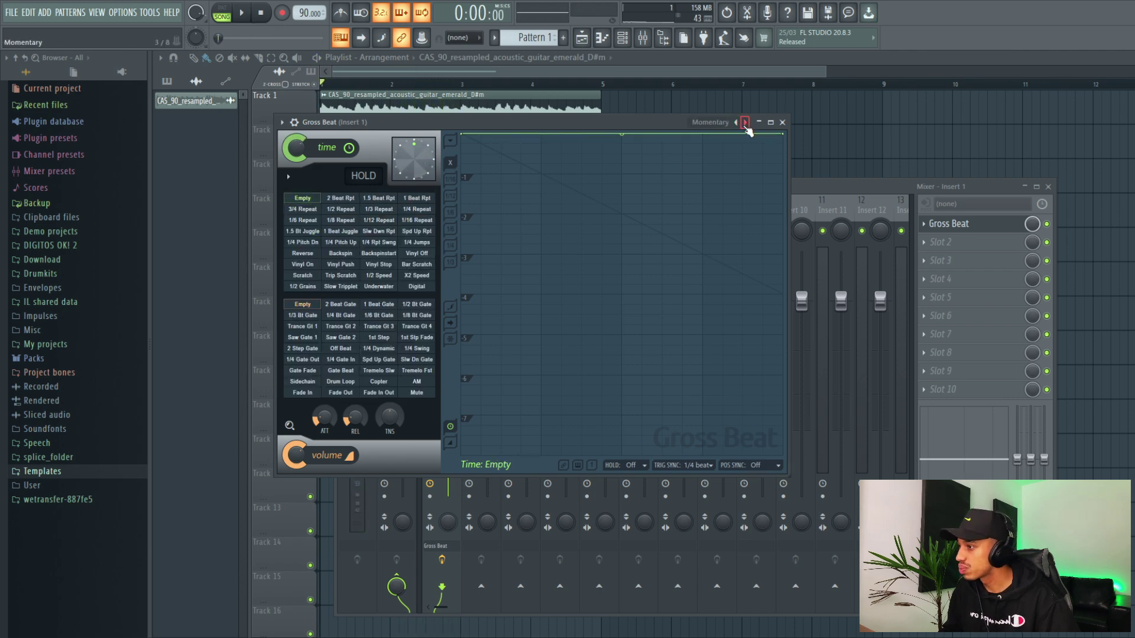
{"action": "left_click", "coordinate": [382, 275]}
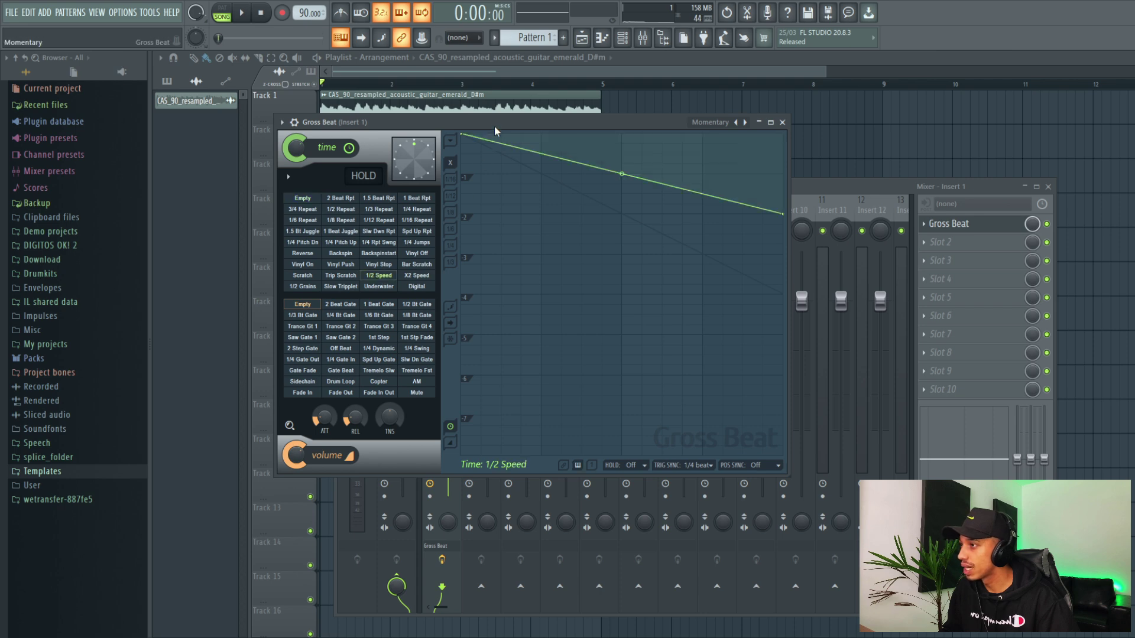
{"action": "left_click_drag", "start_coordinate": [496, 129], "coordinate": [566, 138]}
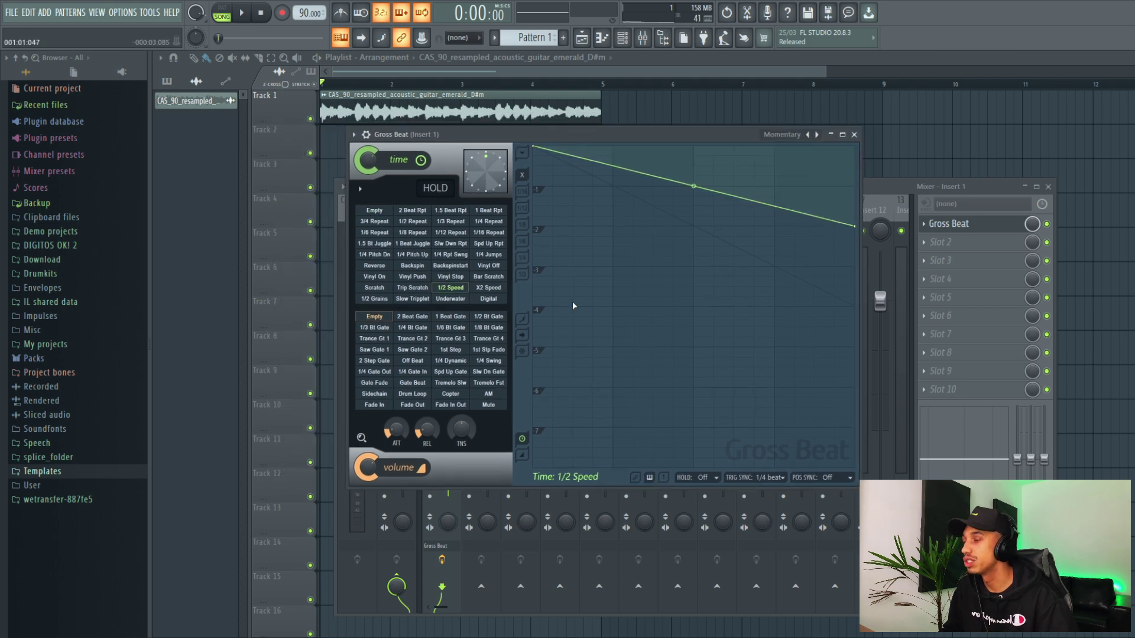
{"action": "key", "text": "space"}
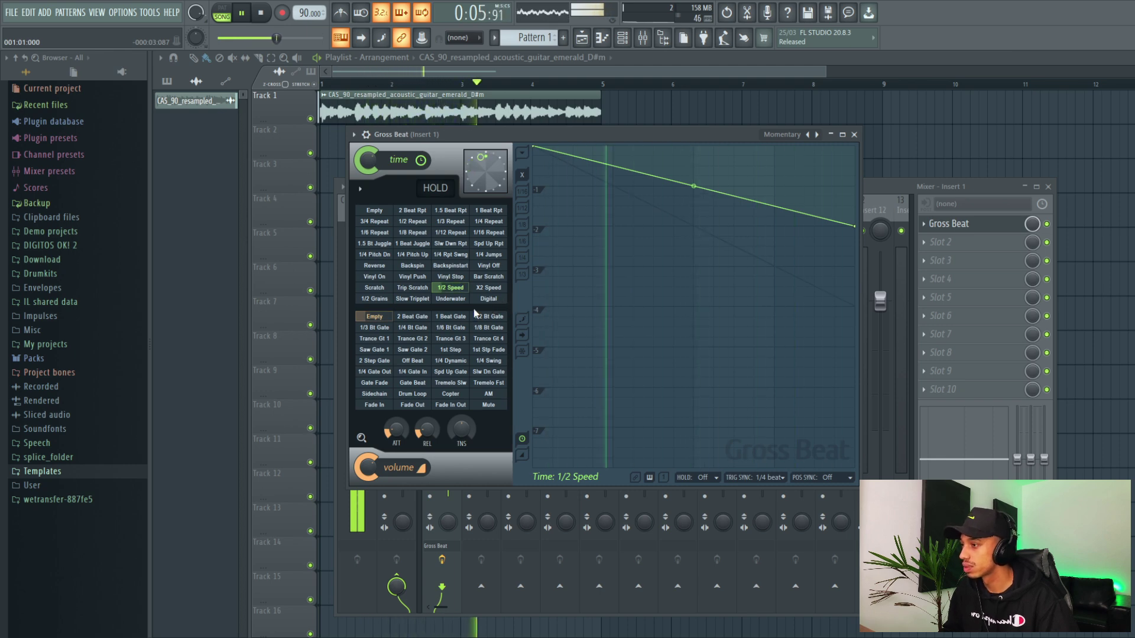
Step: Audition Gross Beat's X2 Speed time slot on the guitar loop, switch to Slow Tripplet, listen to it and stop playback
{"action": "key", "text": "space"}
{"action": "left_click", "coordinate": [489, 288]}
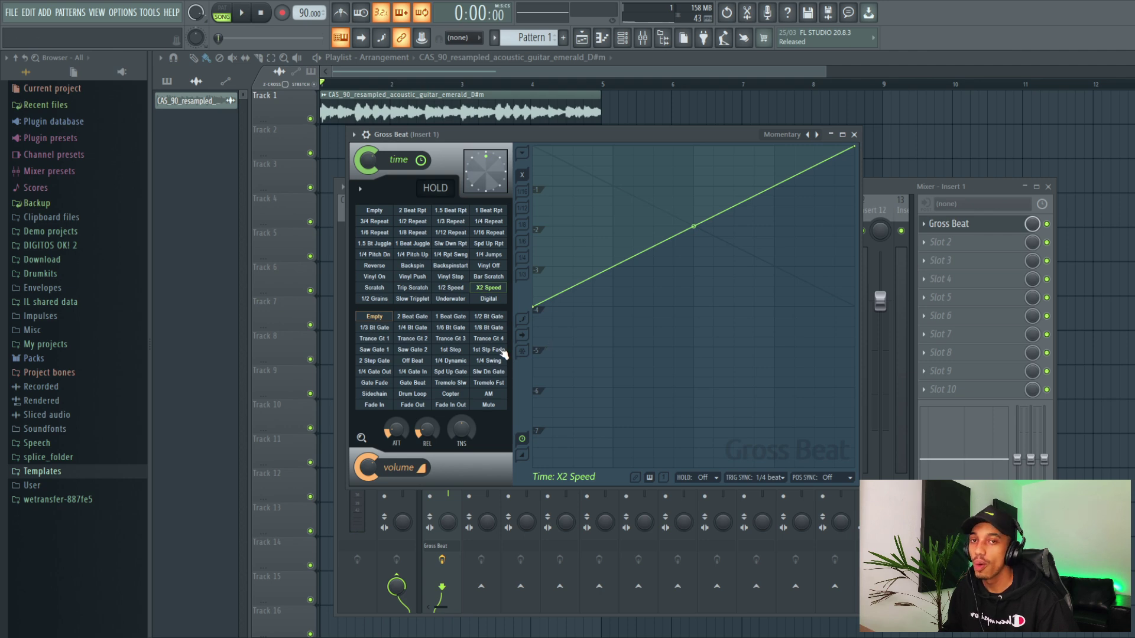
{"action": "key", "text": "space"}
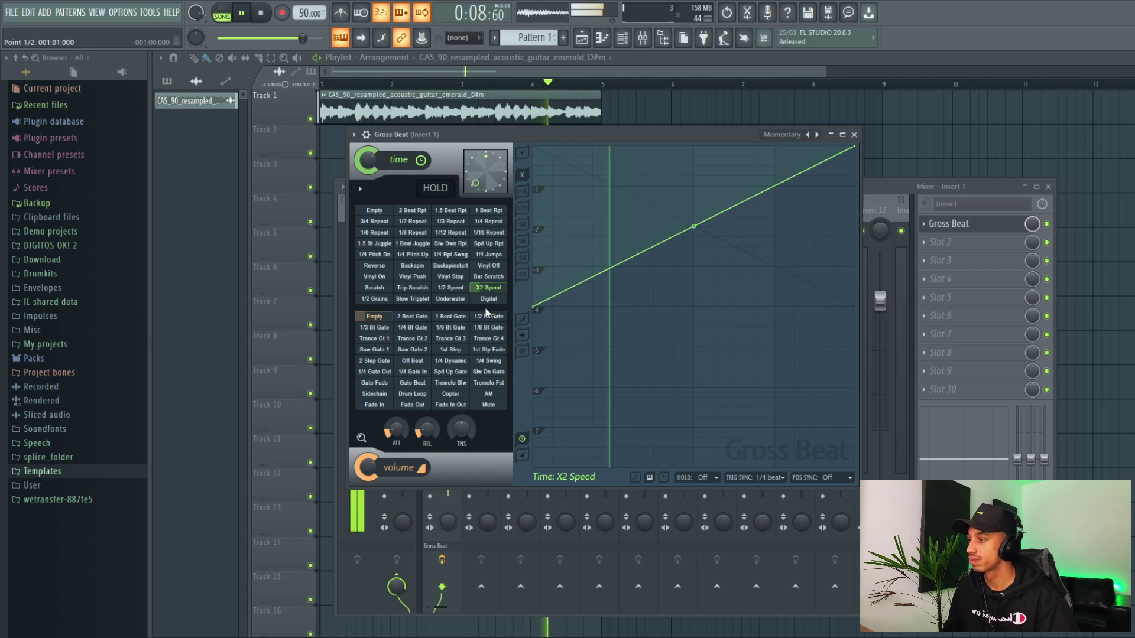
{"action": "key", "text": "space"}
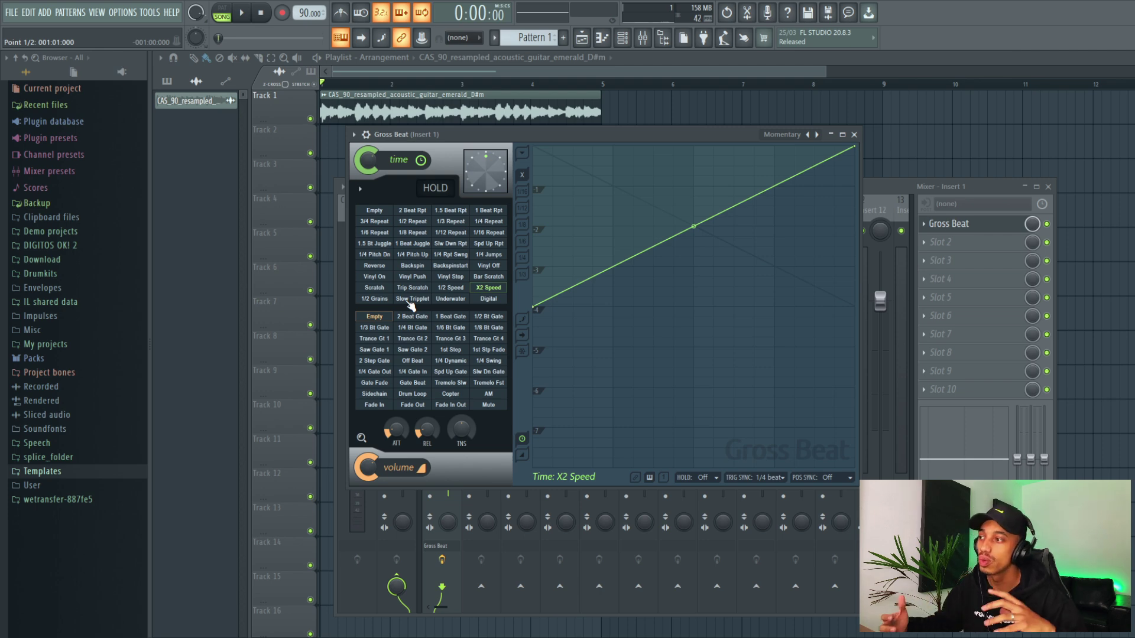
{"action": "left_click", "coordinate": [412, 299]}
{"action": "key", "text": "space"}
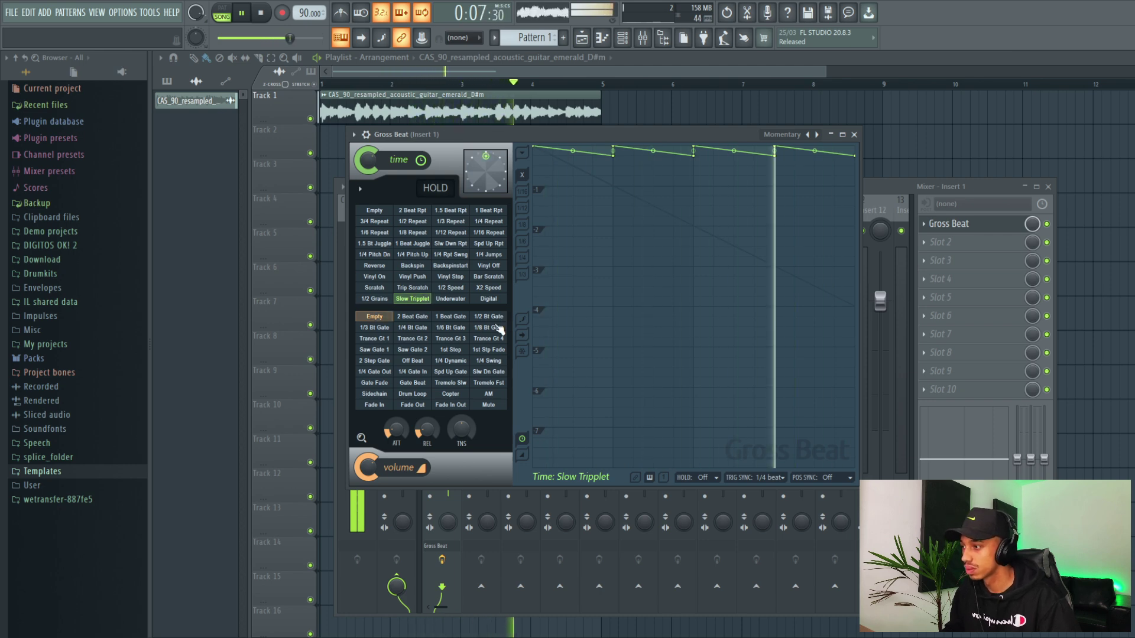
{"action": "key", "text": "space"}
Step: Compare the 2 Beat, 1 Beat, 1/2 Bt and 1/4 Bt Gate volume slots and play the loop with 1/4 Bt Gate
{"action": "left_click", "coordinate": [425, 319]}
{"action": "left_click", "coordinate": [463, 321]}
{"action": "left_click", "coordinate": [487, 318]}
{"action": "left_click", "coordinate": [413, 328]}
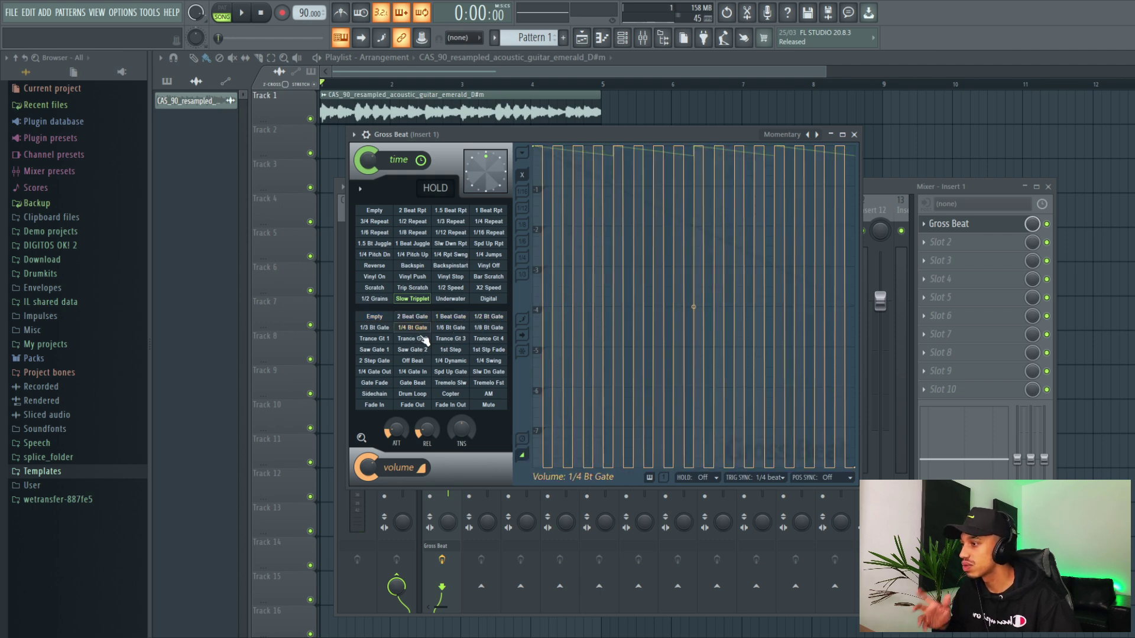
{"action": "key", "text": "space"}
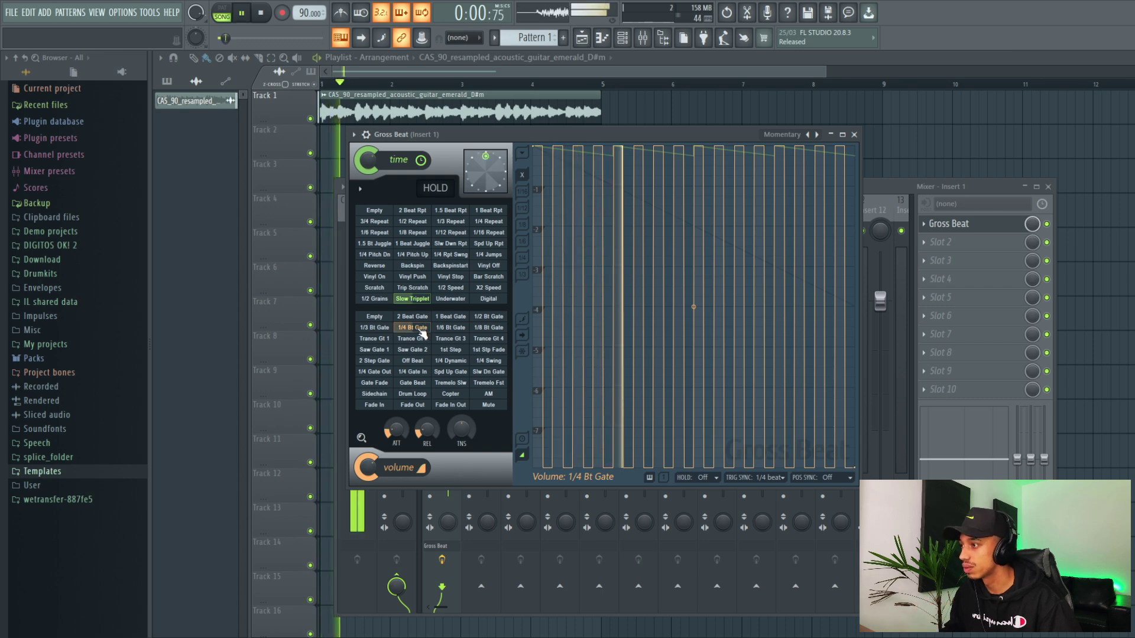
Step: Try 1 Beat Gate during playback, settle on the 1/2 Bt Gate volume slot and lower Gross Beat's volume mix
{"action": "left_click", "coordinate": [488, 316]}
{"action": "left_click", "coordinate": [454, 318]}
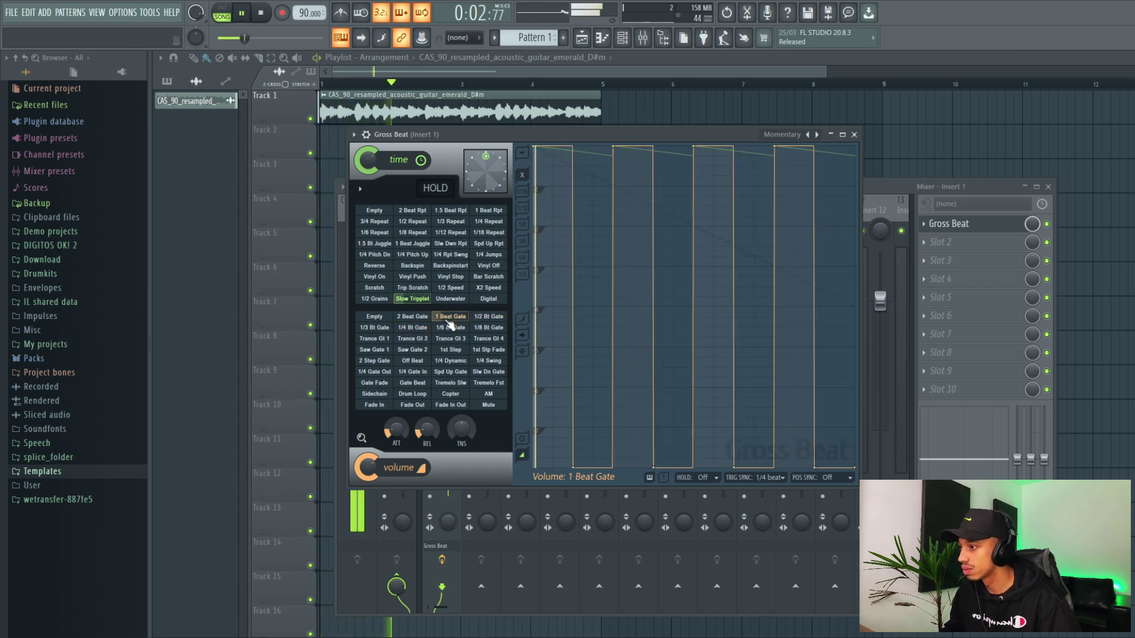
{"action": "left_click", "coordinate": [488, 317]}
{"action": "left_click_drag", "start_coordinate": [254, 38], "coordinate": [294, 38]}
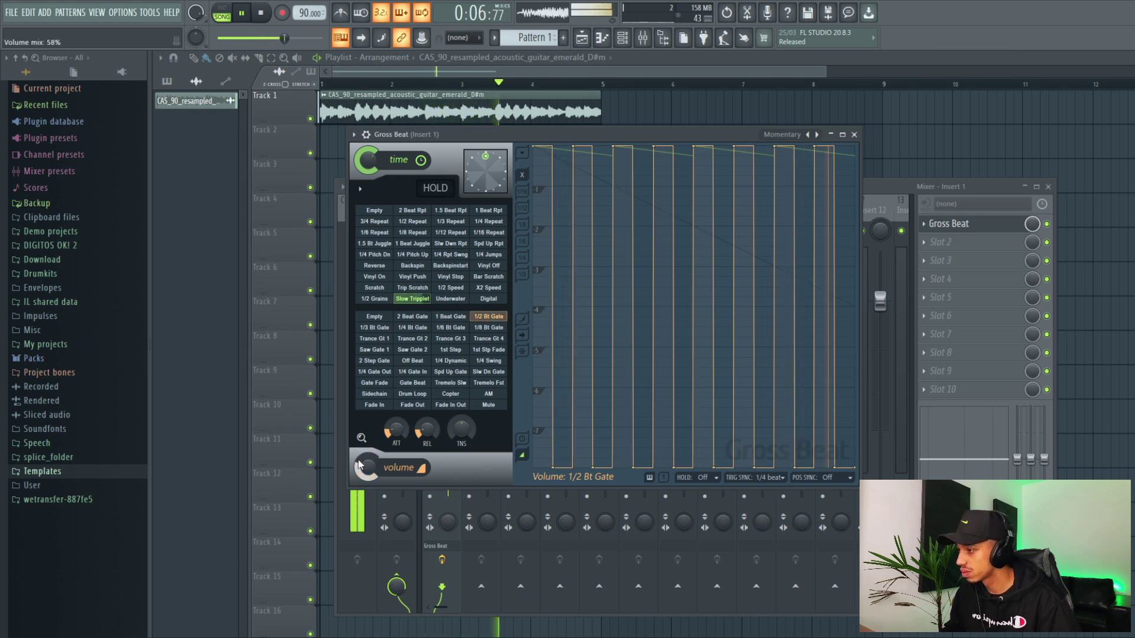
{"action": "left_click_drag", "start_coordinate": [367, 468], "coordinate": [363, 486]}
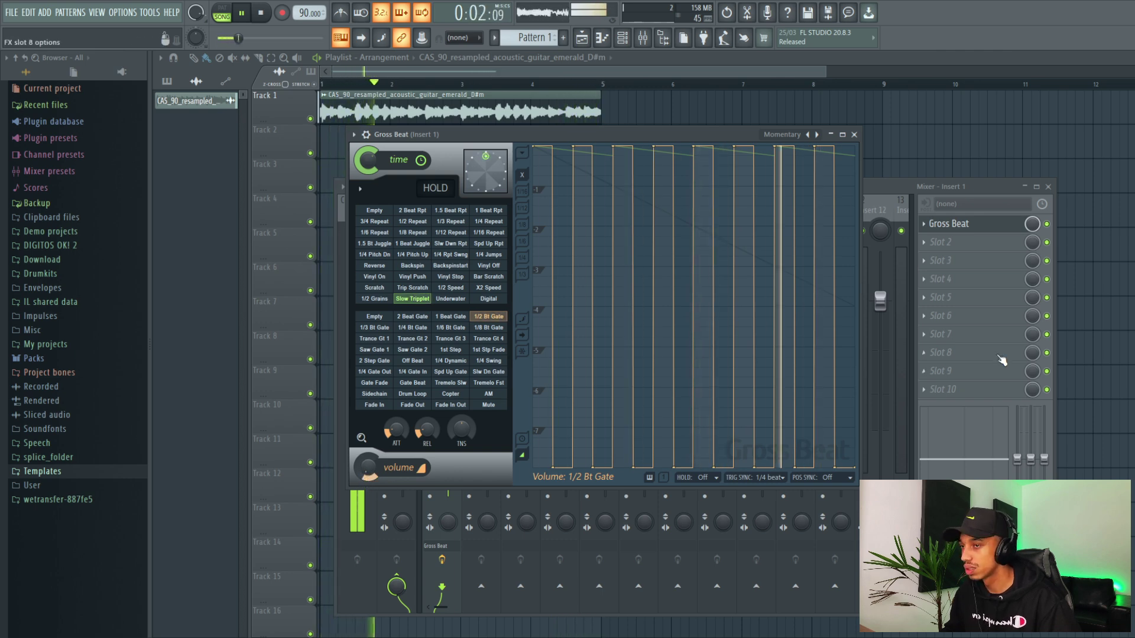
Step: Load RC-20 Retro Color in slot 2 of Insert 1, choose the Magnitude Transition 3 preset and close its window
{"action": "left_click", "coordinate": [949, 243]}
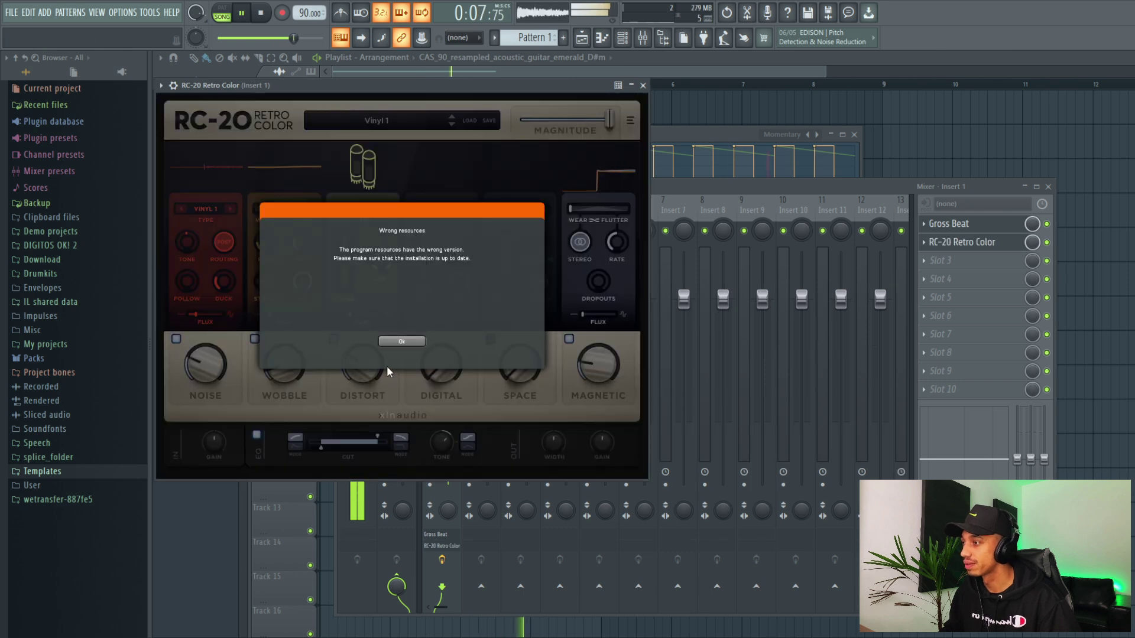
{"action": "left_click", "coordinate": [402, 341]}
{"action": "left_click", "coordinate": [379, 121]}
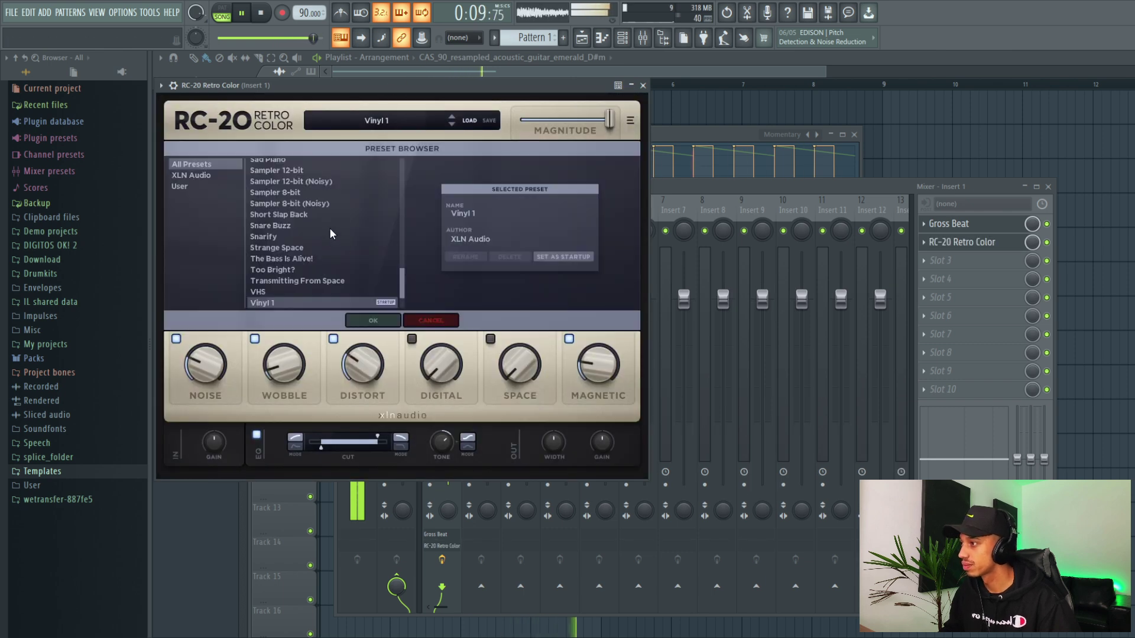
{"action": "scroll", "coordinate": [330, 236], "scroll_direction": "up", "scroll_amount": 3}
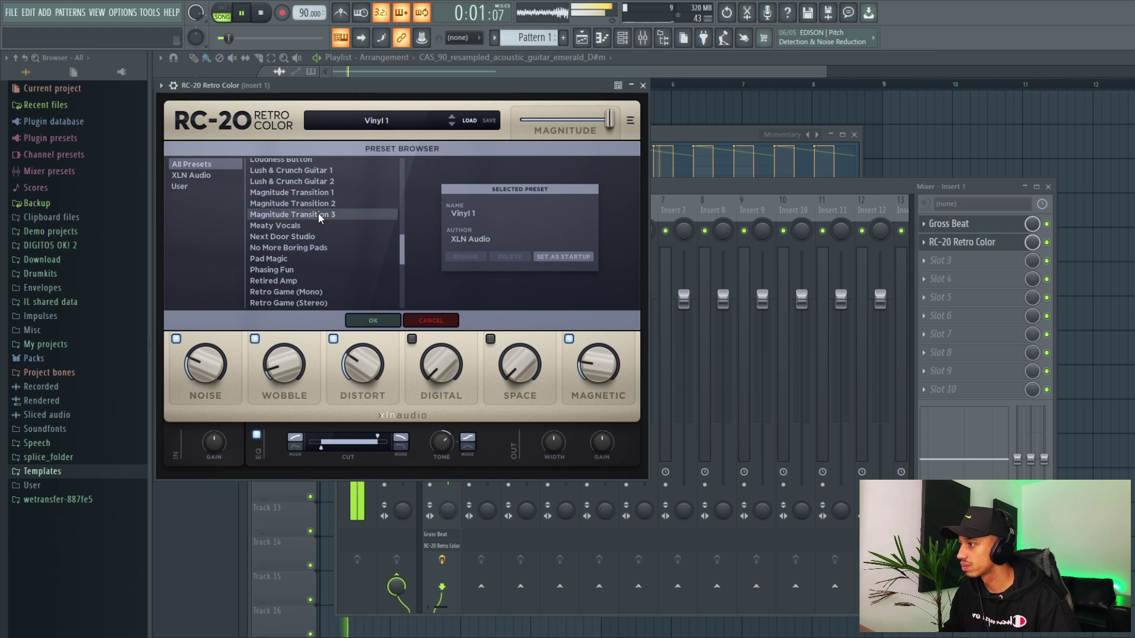
{"action": "left_click", "coordinate": [290, 215]}
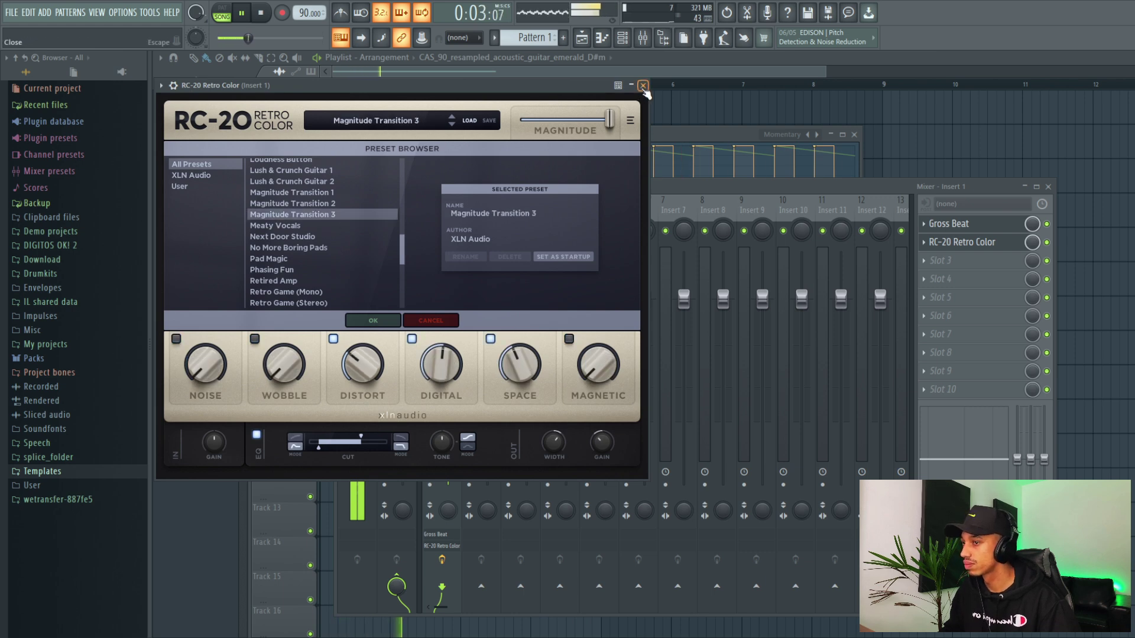
{"action": "left_click", "coordinate": [643, 86]}
Step: Reopen RC-20 Retro Color, reduce its Digital amount to 22% and close the plugin
{"action": "left_click", "coordinate": [949, 223]}
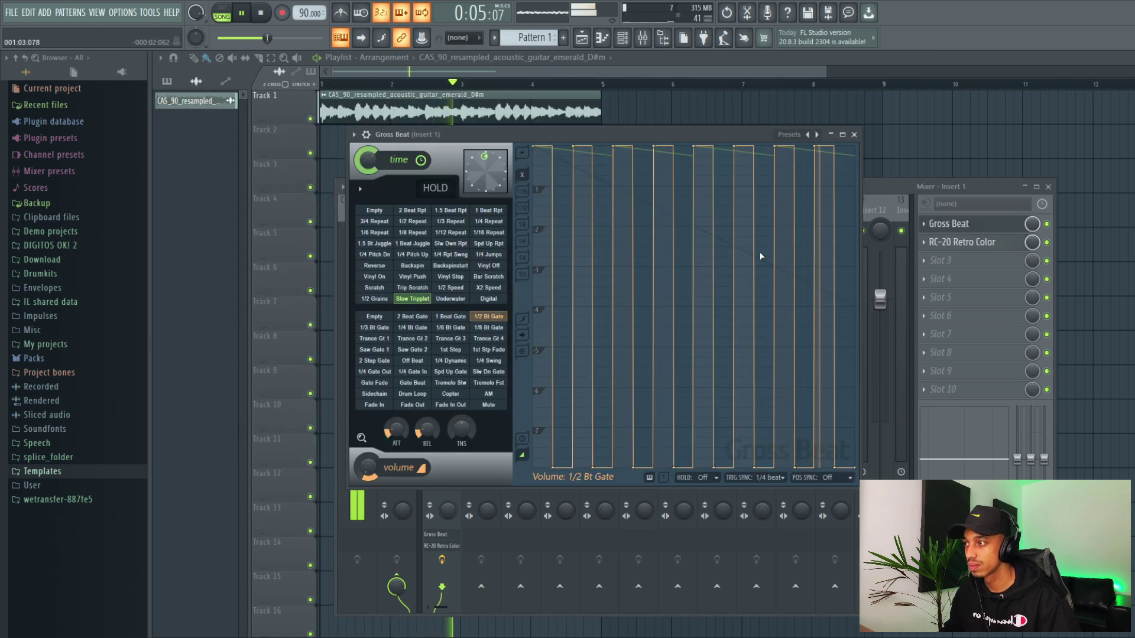
{"action": "left_click", "coordinate": [962, 242]}
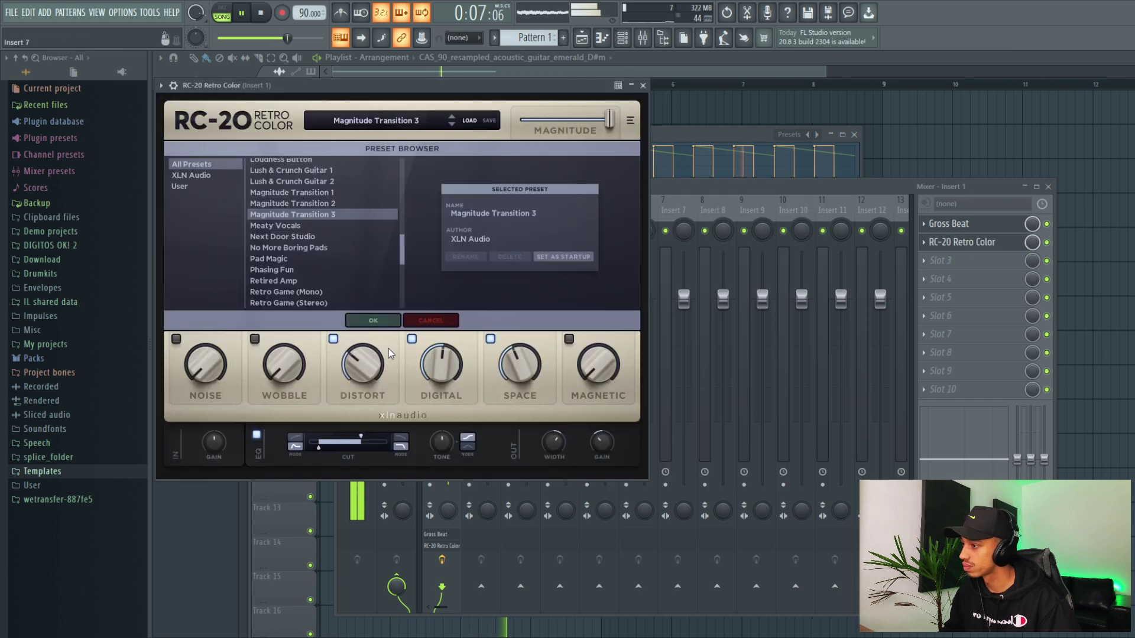
{"action": "mouse_move", "coordinate": [441, 364]}
{"action": "left_mouse_down"}
{"action": "mouse_move", "coordinate": [445, 321]}
{"action": "mouse_move", "coordinate": [448, 373]}
{"action": "left_mouse_up"}
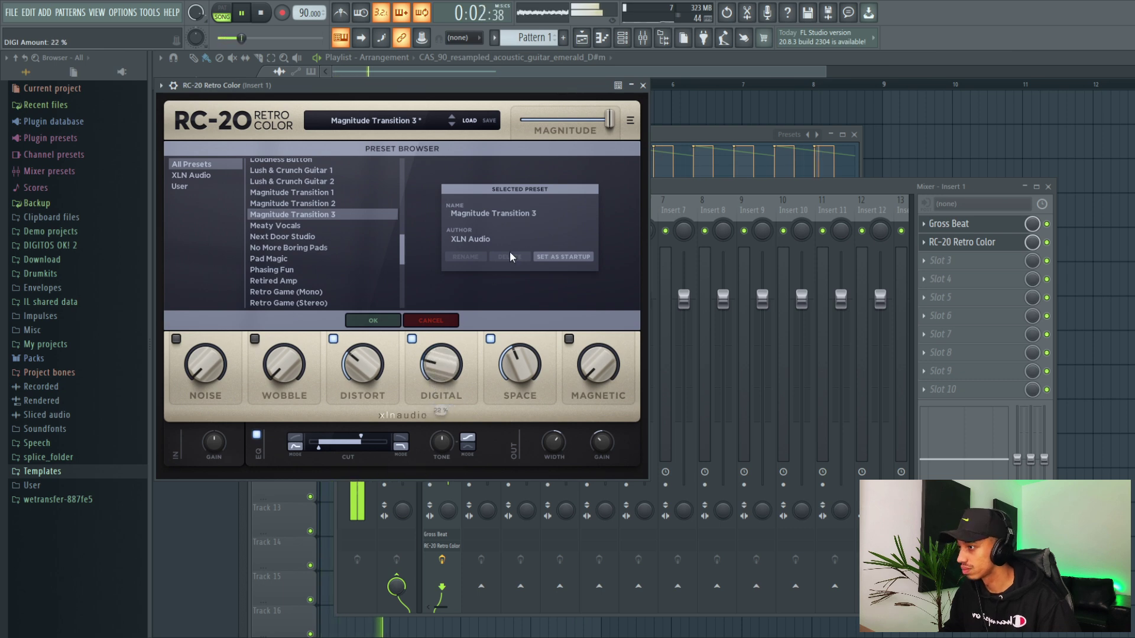
{"action": "left_click", "coordinate": [643, 85]}
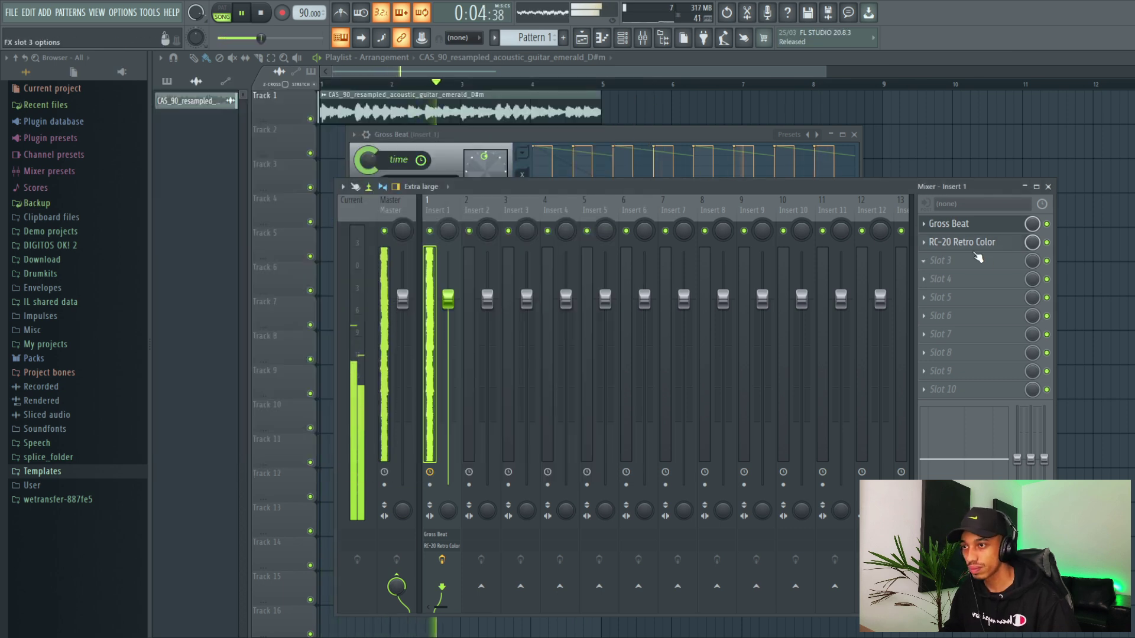
Step: Stop playback and close the Gross Beat window and the mixer
{"action": "left_click", "coordinate": [674, 166]}
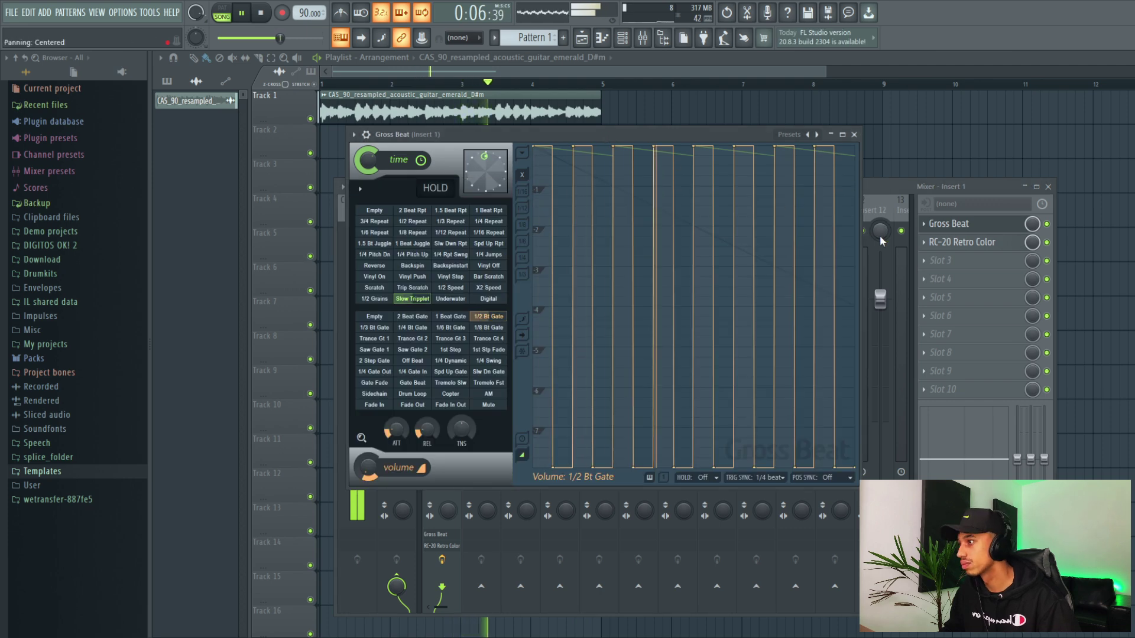
{"action": "key", "text": "space"}
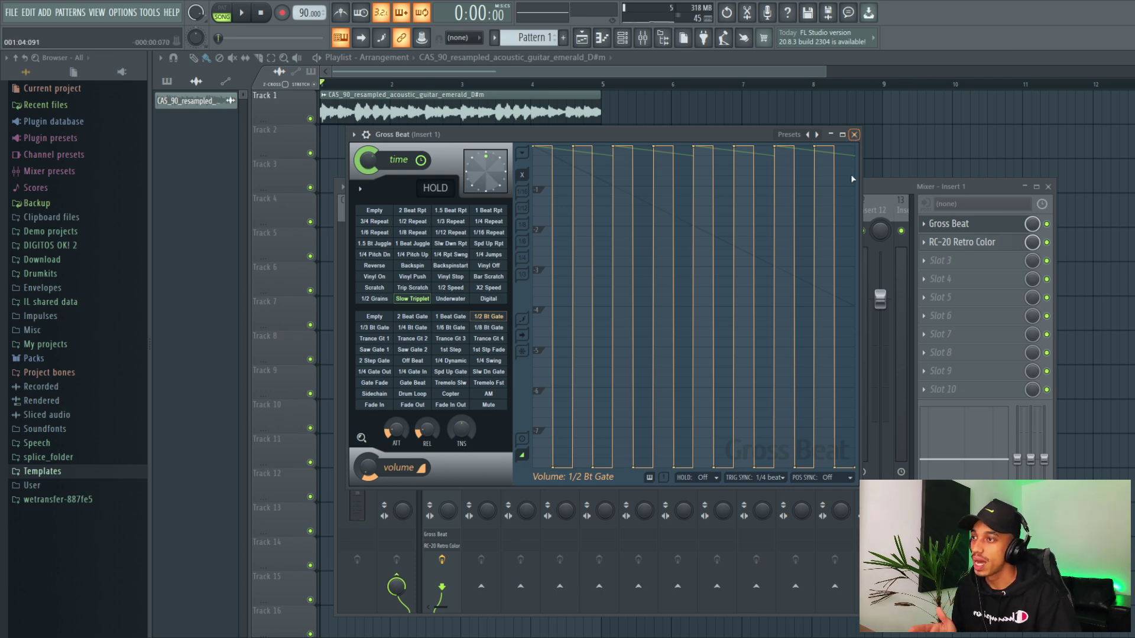
{"action": "left_click", "coordinate": [855, 134]}
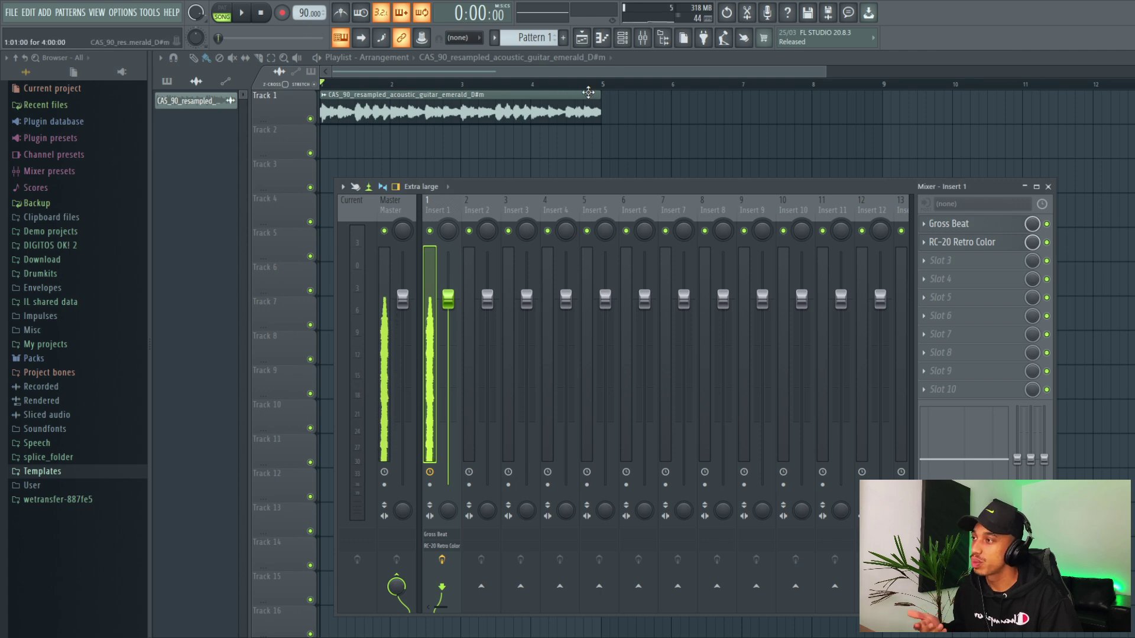
{"action": "key", "text": "F9"}
Step: In the guitar clip's settings, set time stretching to Auto mode with a pitch shift of +530 cents and audition it
{"action": "scroll", "coordinate": [603, 93], "scroll_direction": "down", "scroll_amount": 3}
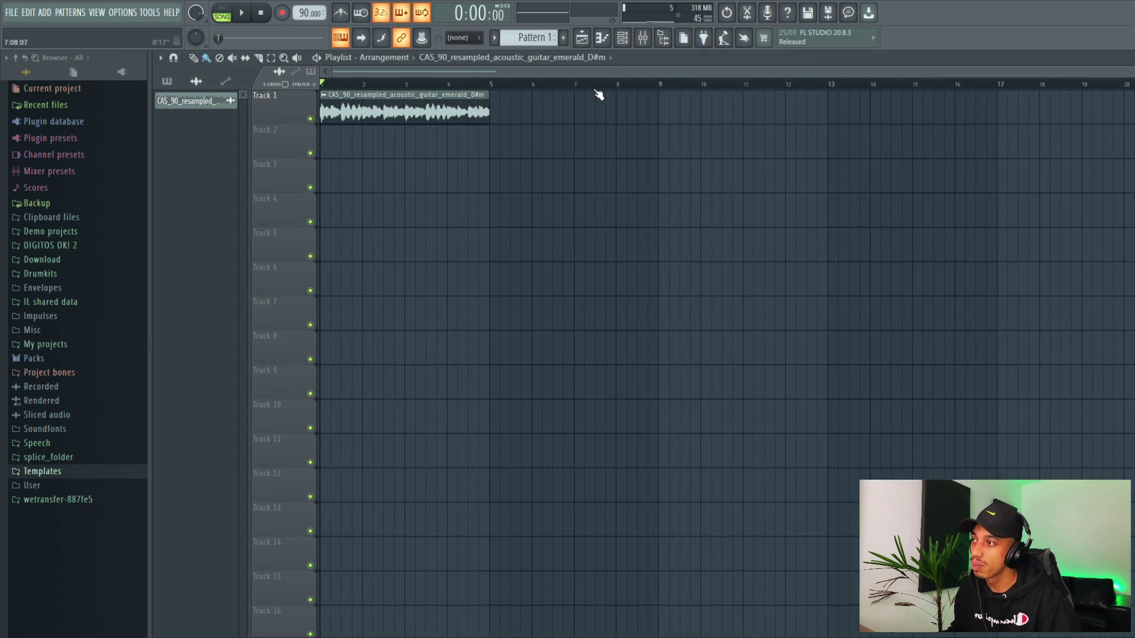
{"action": "double_click", "coordinate": [418, 96]}
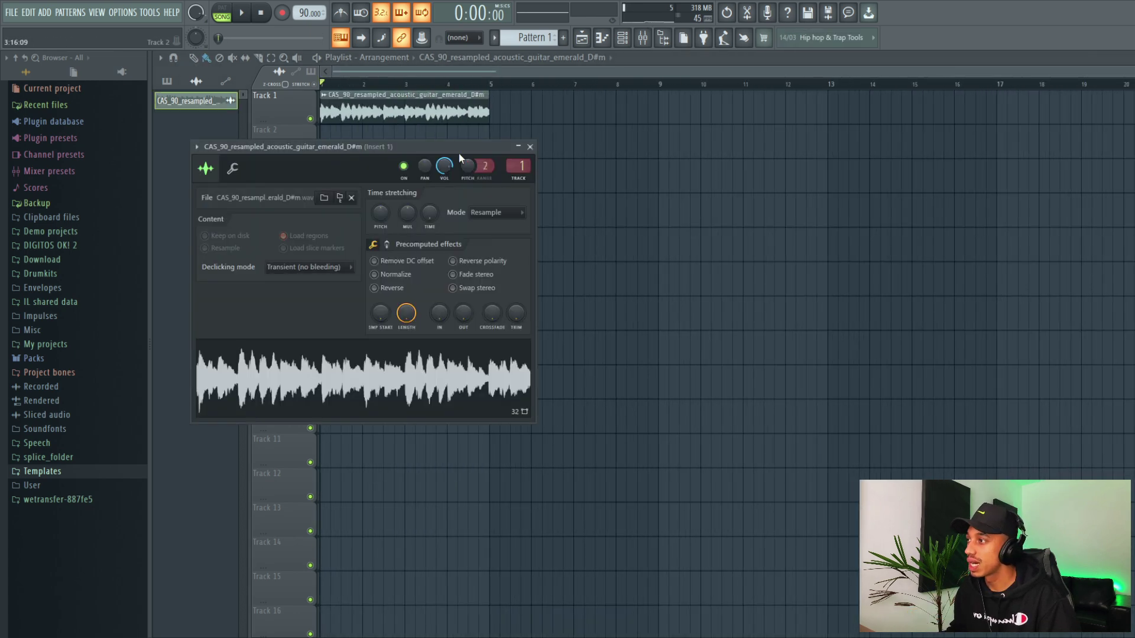
{"action": "left_click_drag", "start_coordinate": [382, 214], "coordinate": [369, 211]}
{"action": "key", "text": "space"}
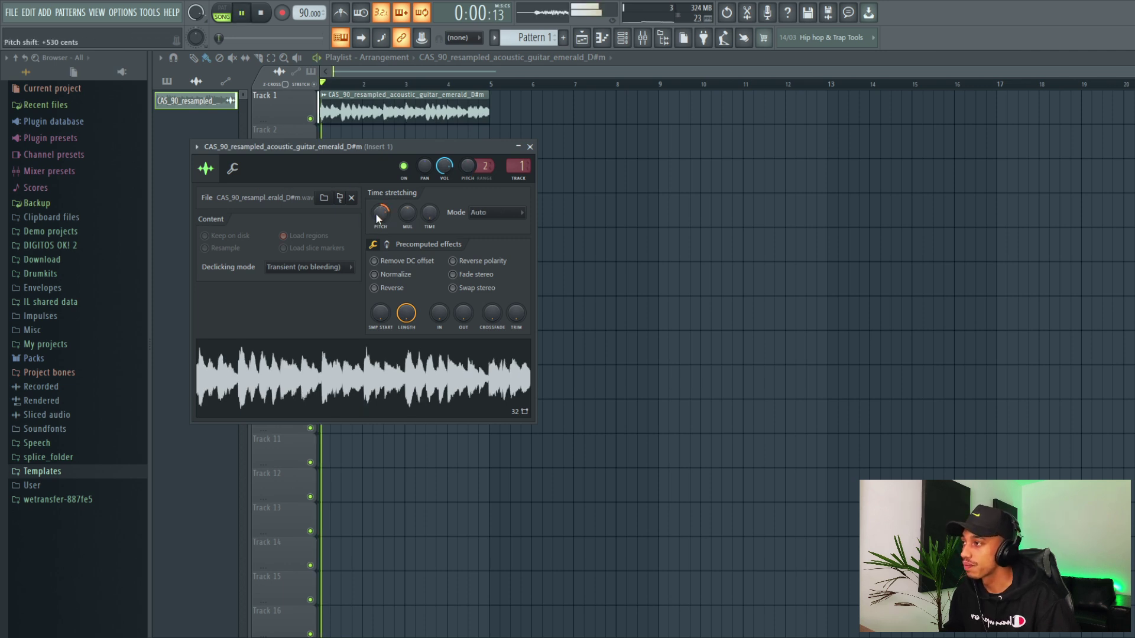
{"action": "key", "text": "space"}
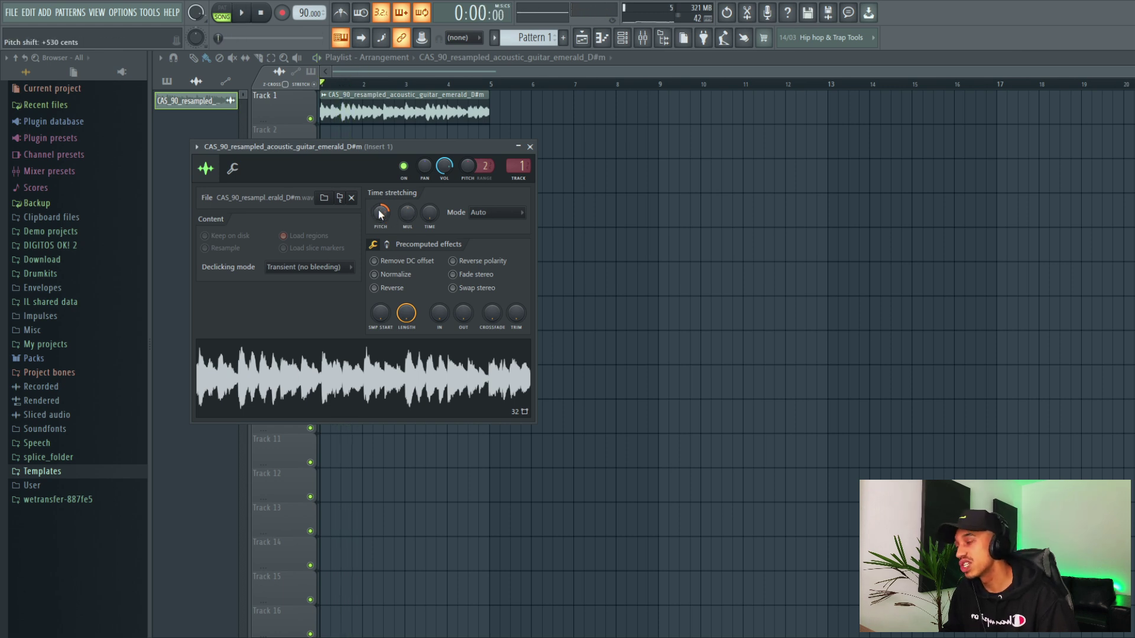
Step: Try a pitch shift of +860 cents on the guitar clip, settle on -1000 cents and close the clip settings
{"action": "left_click_drag", "start_coordinate": [381, 212], "coordinate": [370, 213]}
{"action": "key", "text": "space"}
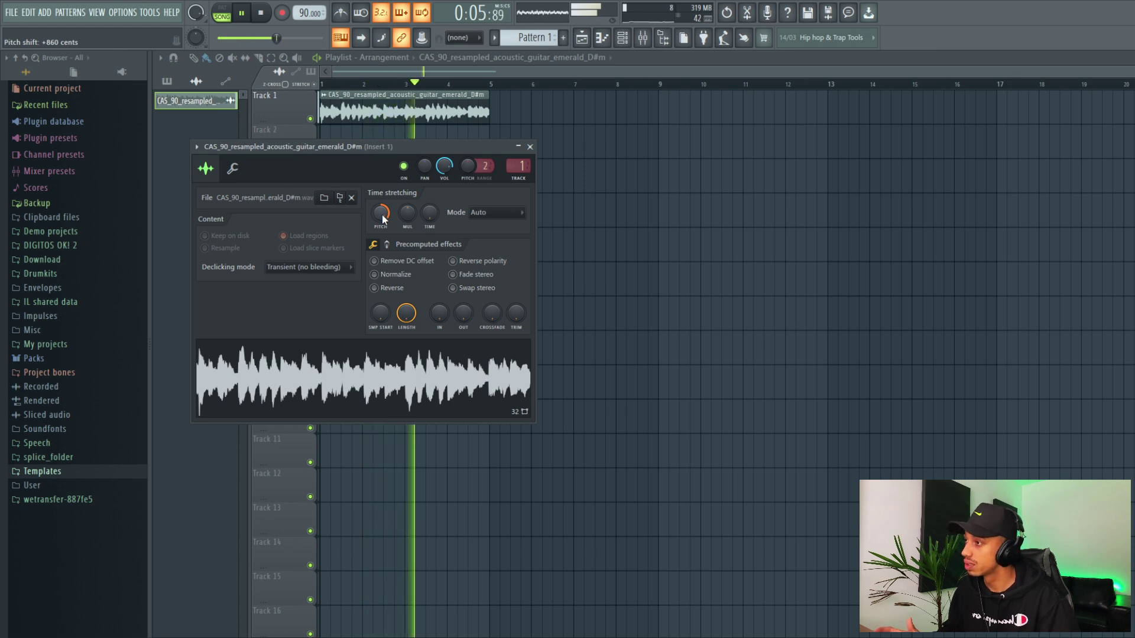
{"action": "left_click_drag", "start_coordinate": [383, 219], "coordinate": [383, 260]}
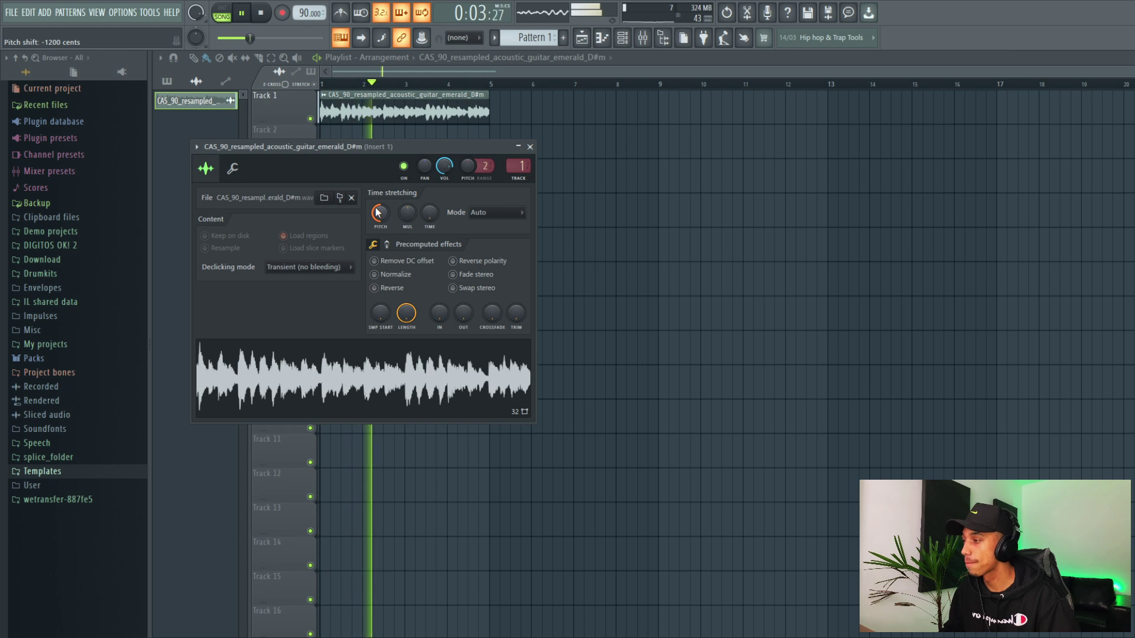
{"action": "key", "text": "space"}
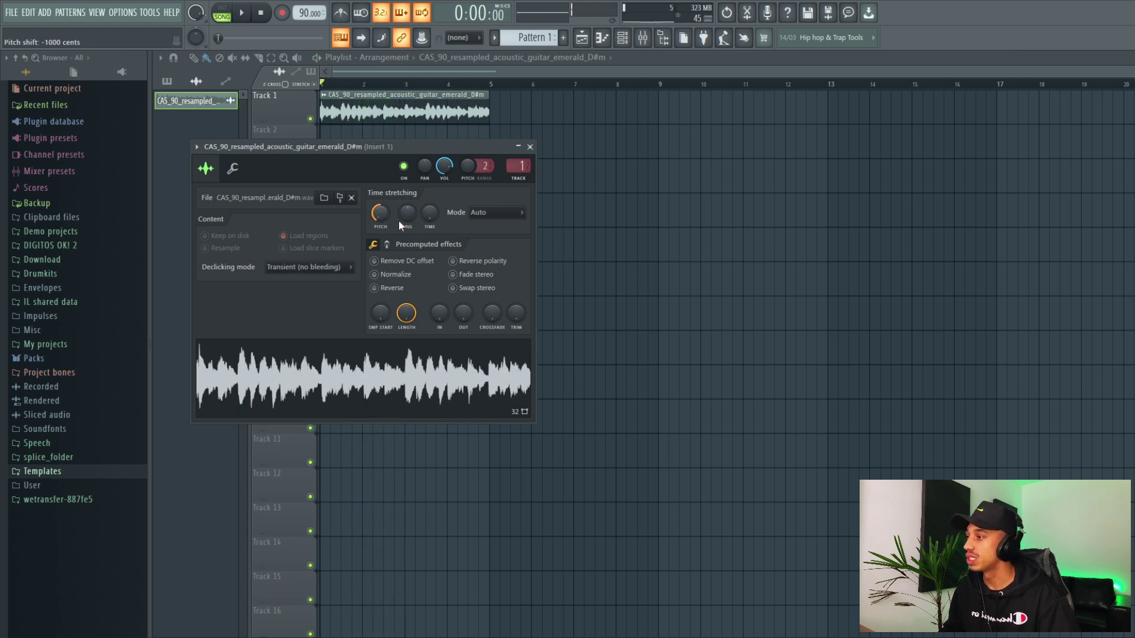
{"action": "left_click", "coordinate": [530, 147]}
Step: Try shortening the guitar clip from its end in the playlist
{"action": "left_click", "coordinate": [425, 85]}
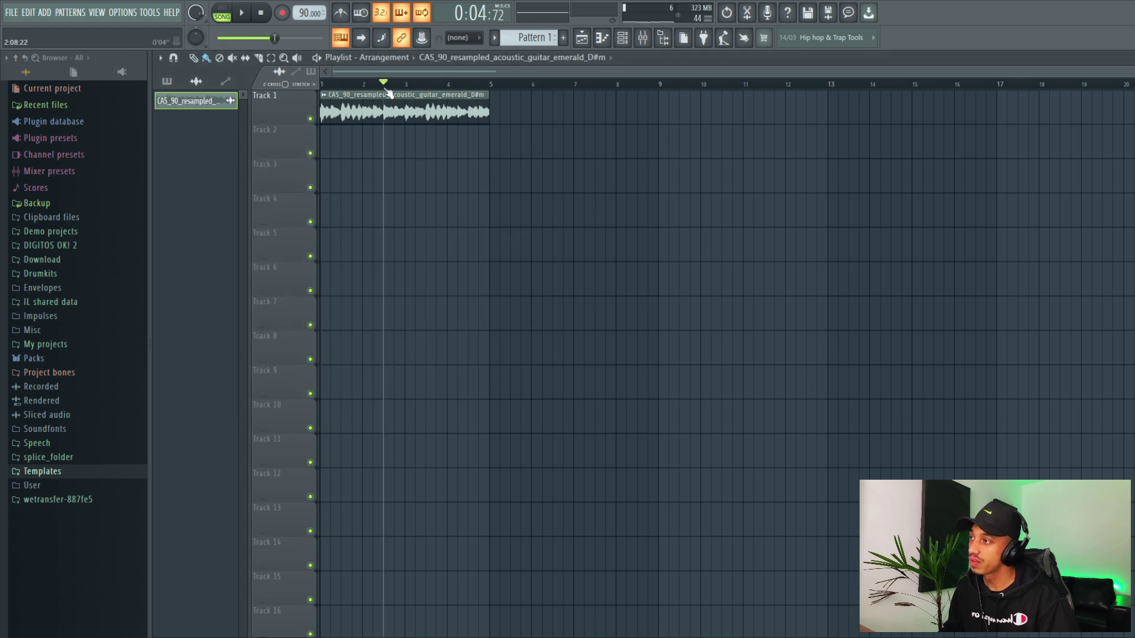
{"action": "scroll", "coordinate": [427, 89], "scroll_direction": "up", "scroll_amount": 4}
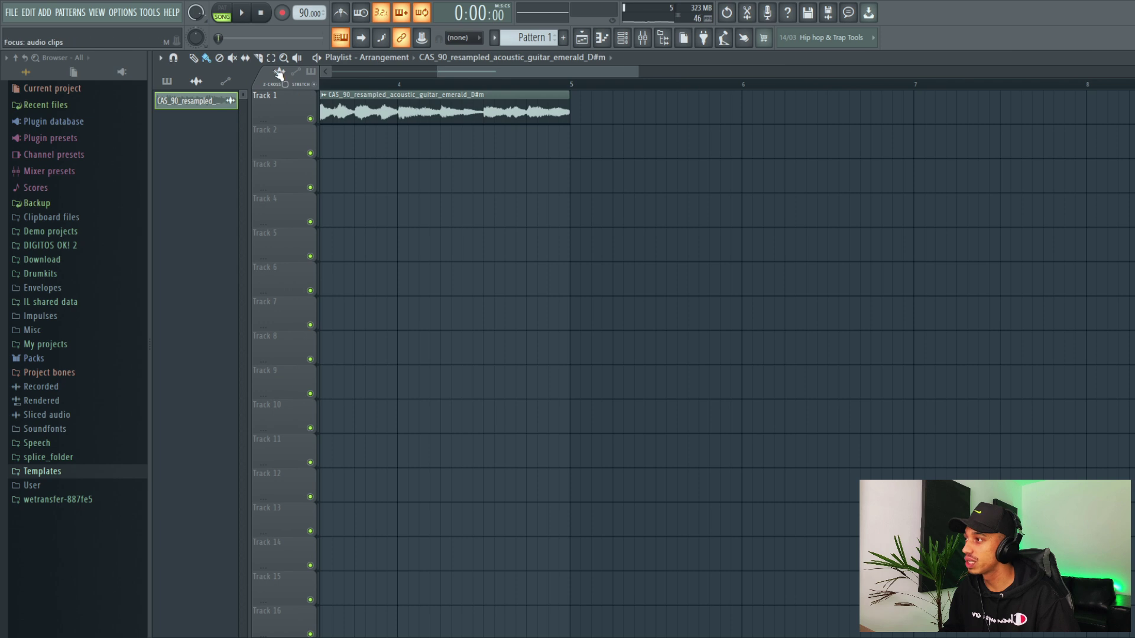
{"action": "left_click_drag", "start_coordinate": [569, 95], "coordinate": [551, 95]}
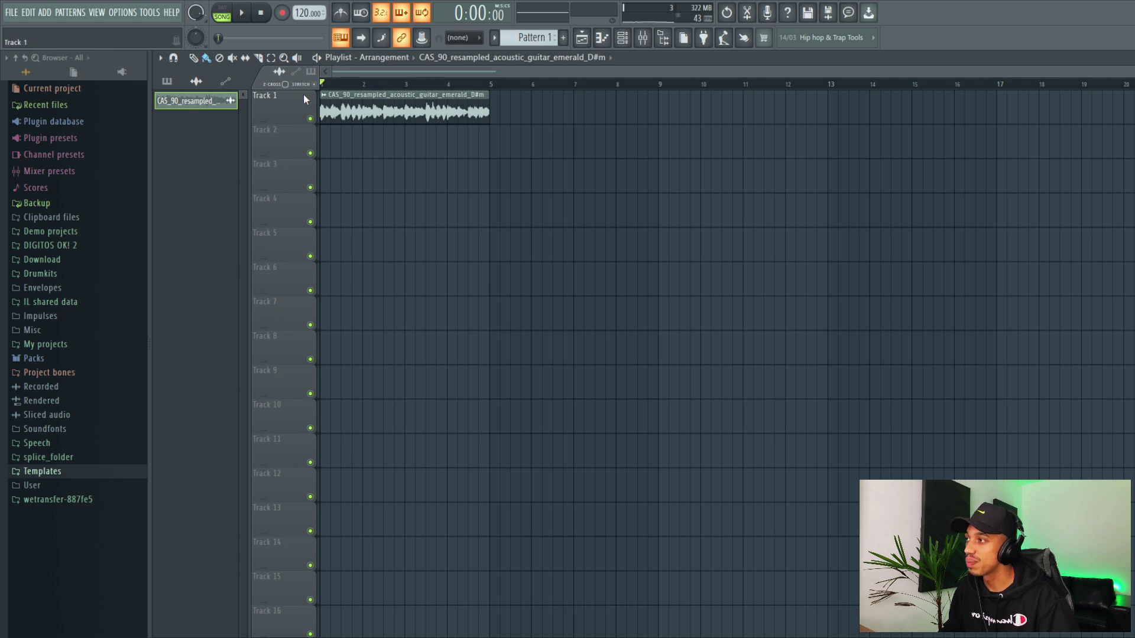
Step: Play the guitar loop at a project tempo of 120 BPM, raise the tempo to 150 BPM, listen again and reopen the mixer
{"action": "key", "text": "space"}
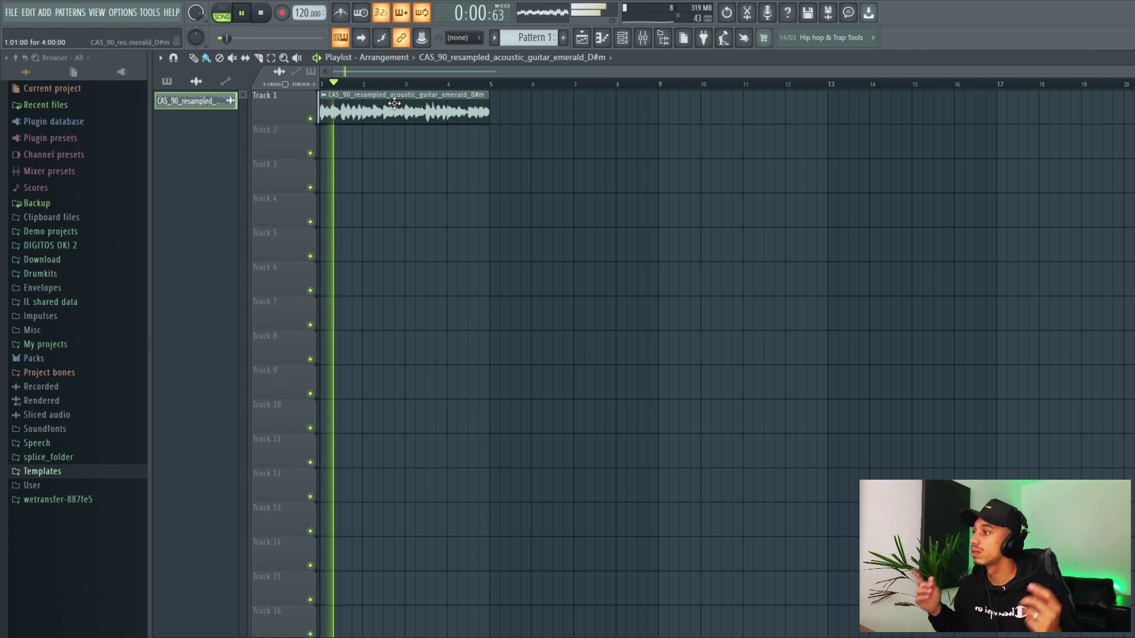
{"action": "key", "text": "space"}
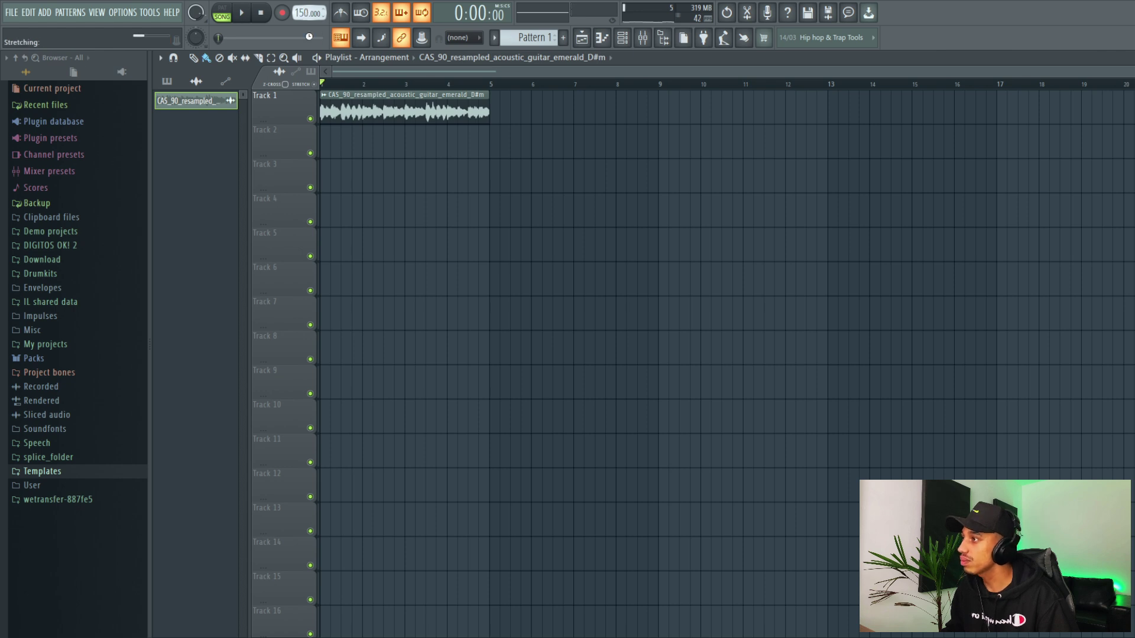
{"action": "key", "text": "space"}
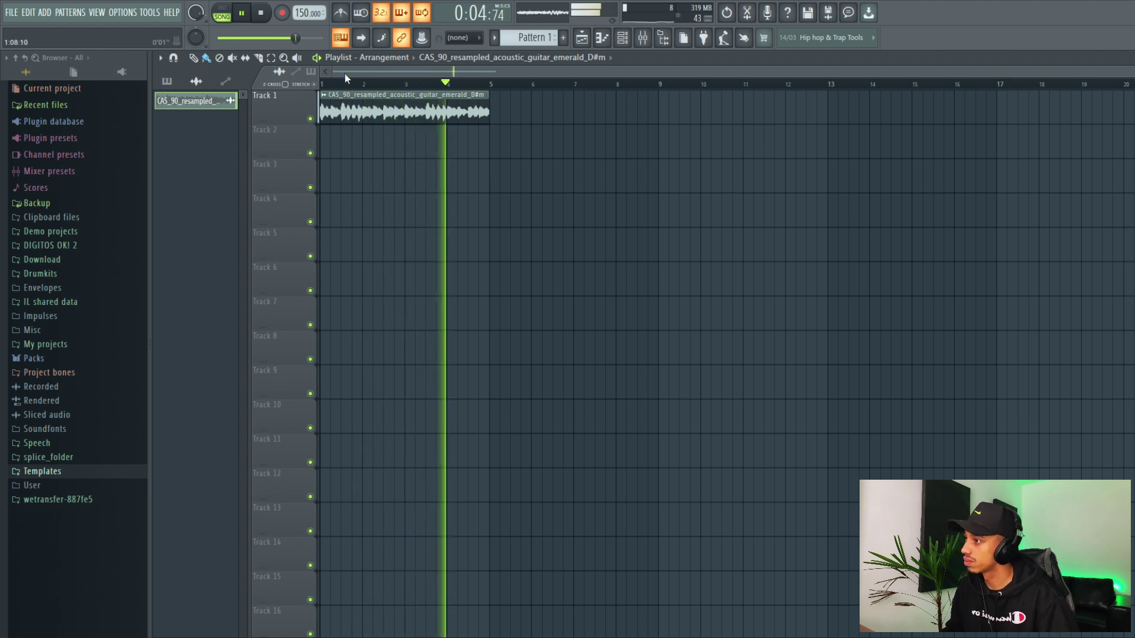
{"action": "key", "text": "space"}
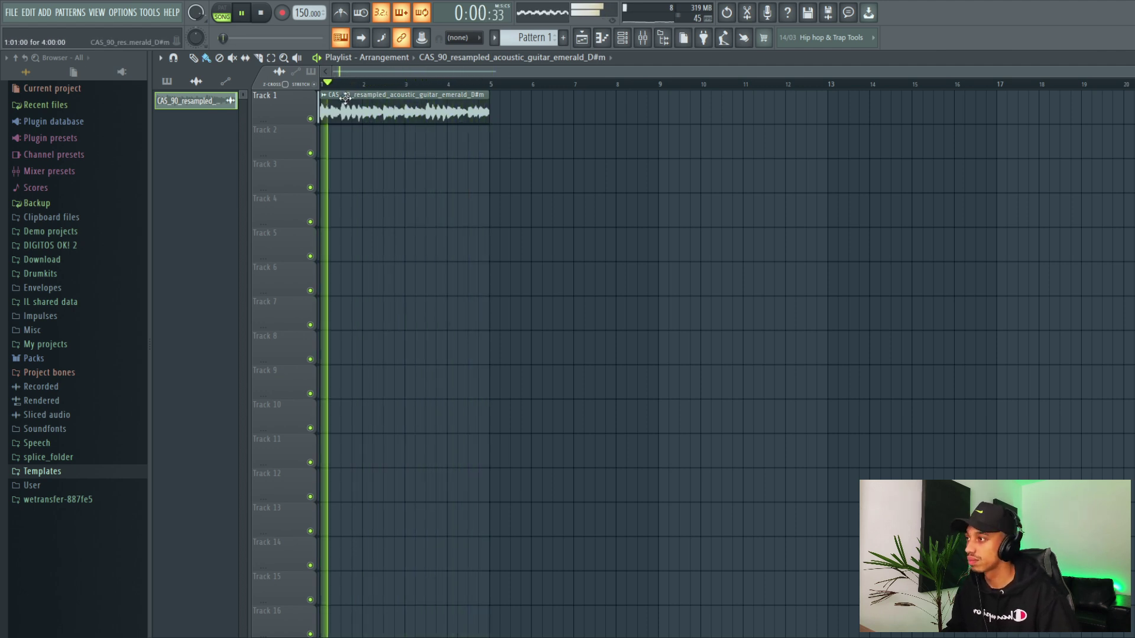
{"action": "left_click", "coordinate": [644, 40]}
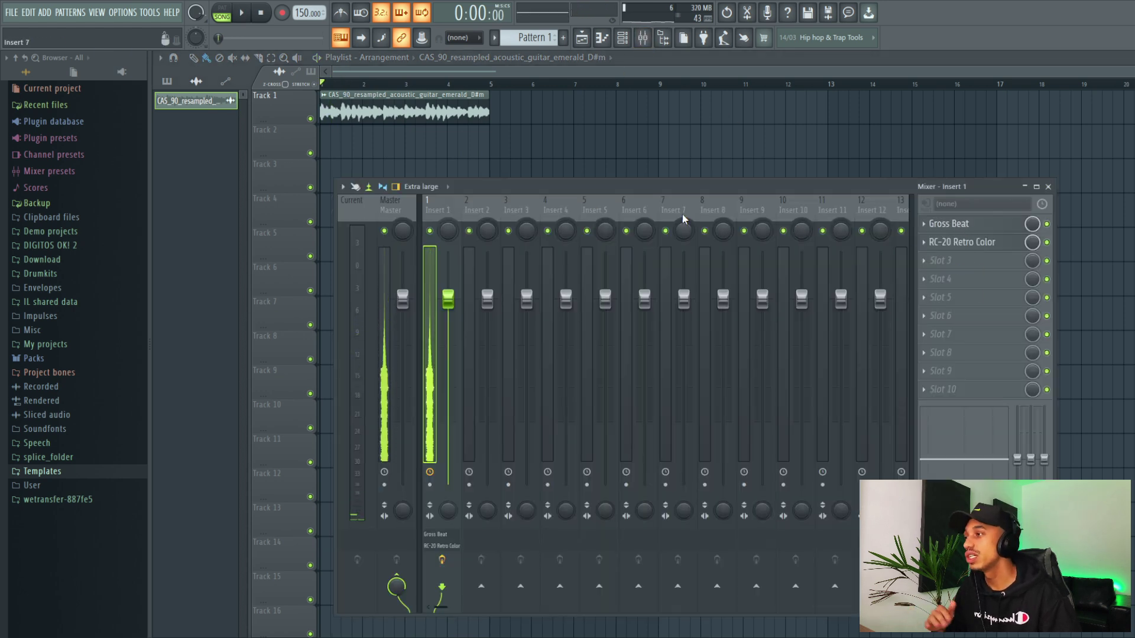
Step: Lower the project tempo to 110 BPM, hide the mixer and bring it back
{"action": "left_click_drag", "start_coordinate": [309, 13], "coordinate": [308, 36]}
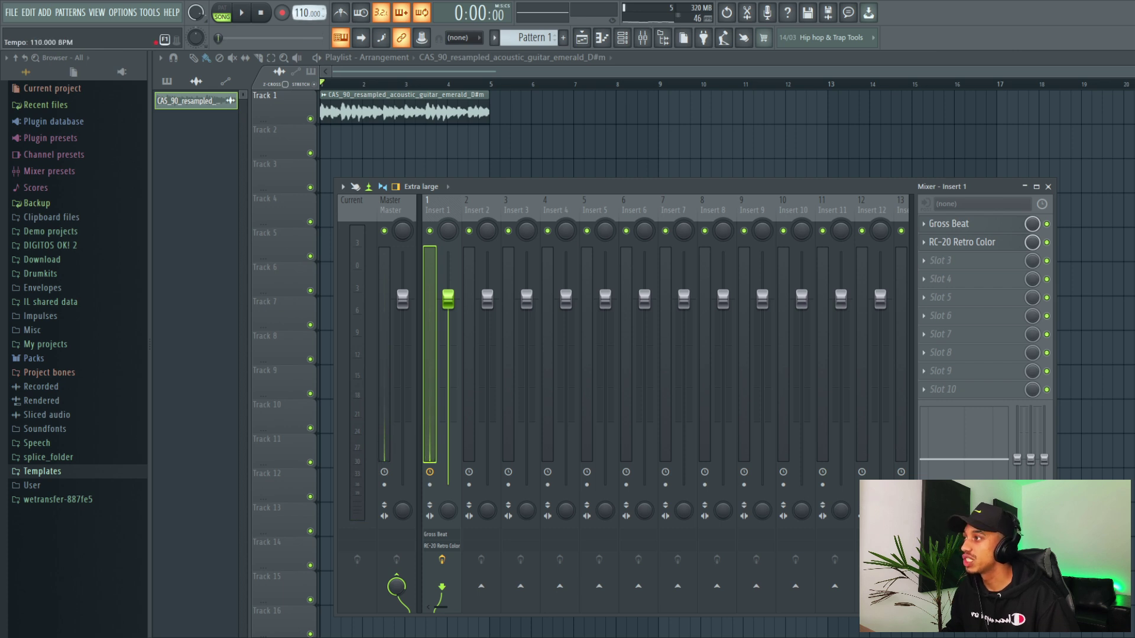
{"action": "key", "text": "F9"}
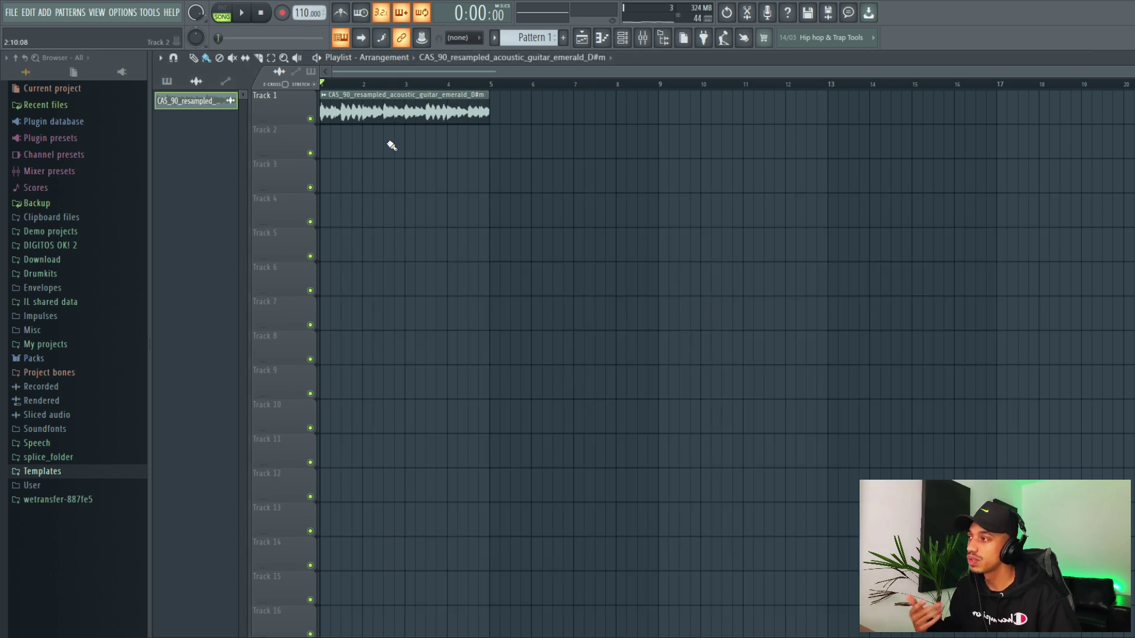
{"action": "left_click", "coordinate": [643, 38]}
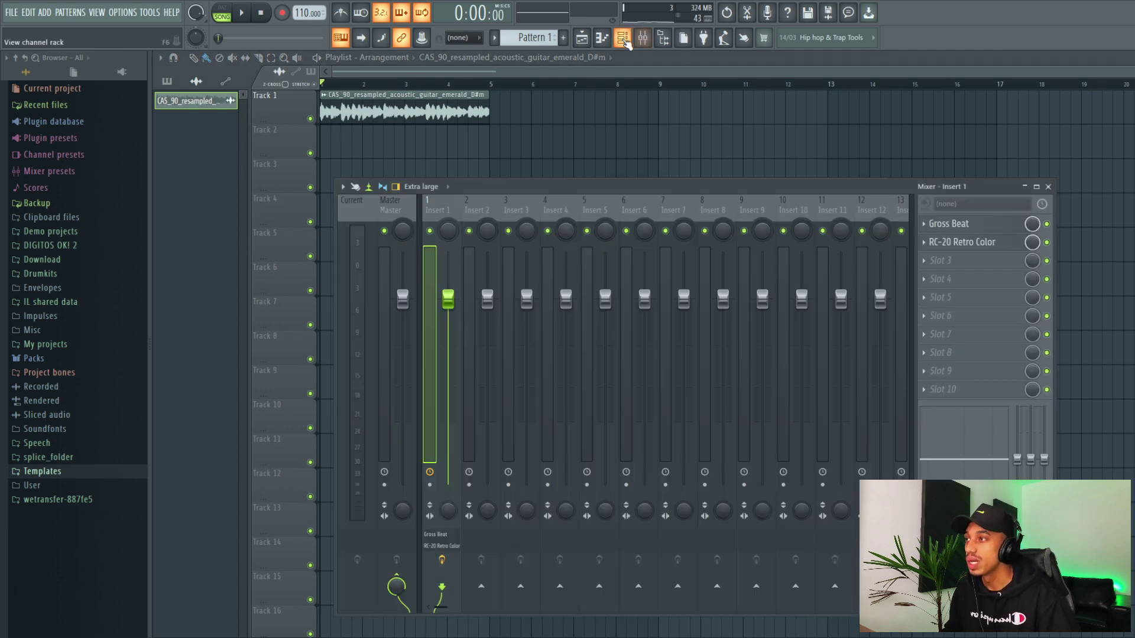
Step: Add a Slicex channel from the channel rack and close all open windows
{"action": "left_click", "coordinate": [623, 37]}
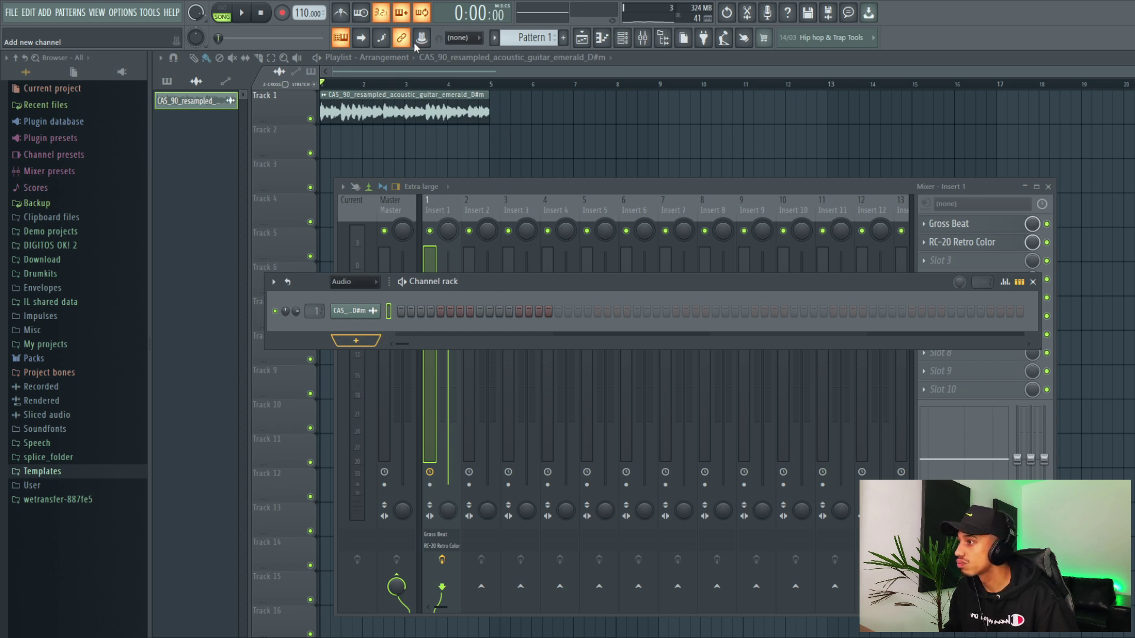
{"action": "left_click", "coordinate": [379, 344]}
{"action": "left_click_drag", "start_coordinate": [523, 168], "coordinate": [857, 141]}
{"action": "key", "text": "F12"}
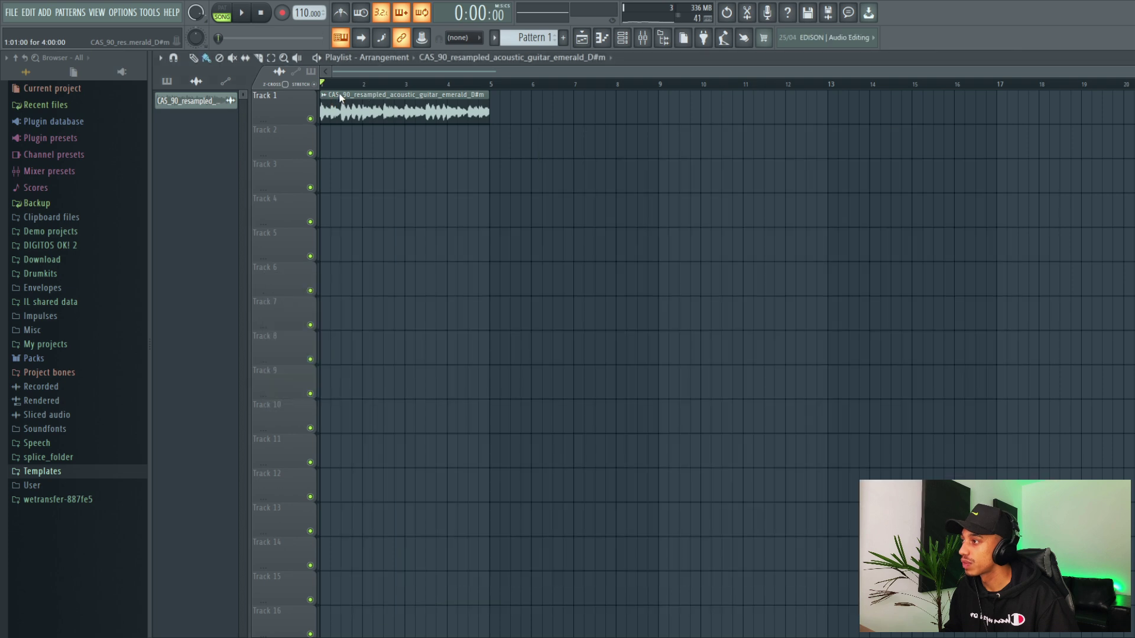
Step: Open the guitar clip's channel settings and move the mixer aside so it no longer covers them
{"action": "double_click", "coordinate": [367, 93]}
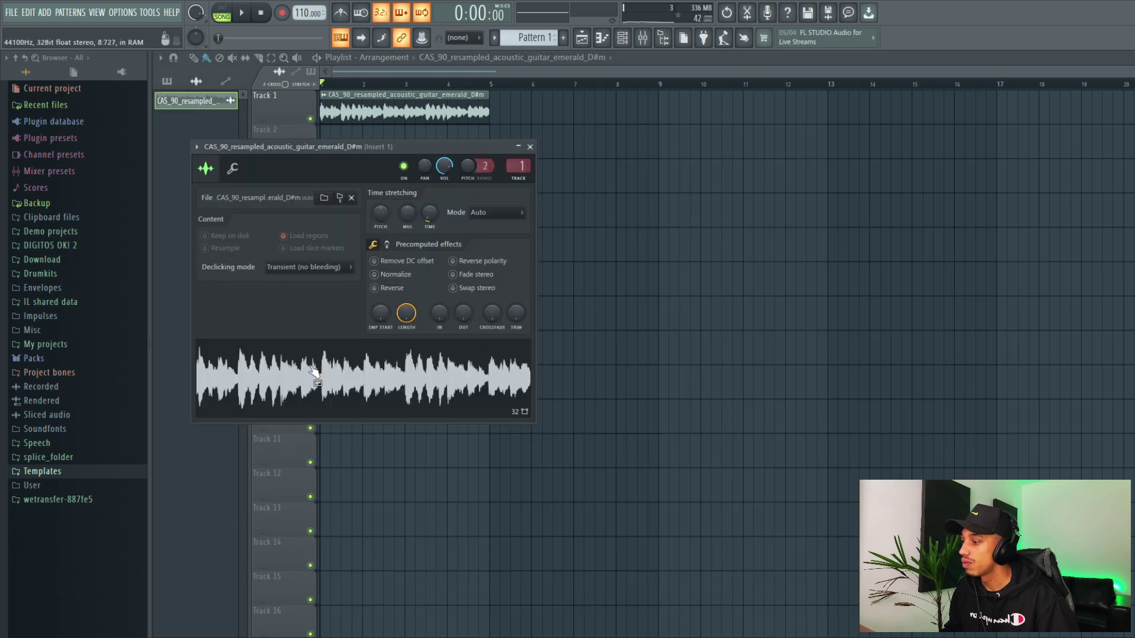
{"action": "left_click_drag", "start_coordinate": [302, 371], "coordinate": [270, 149]}
{"action": "key", "text": "F9"}
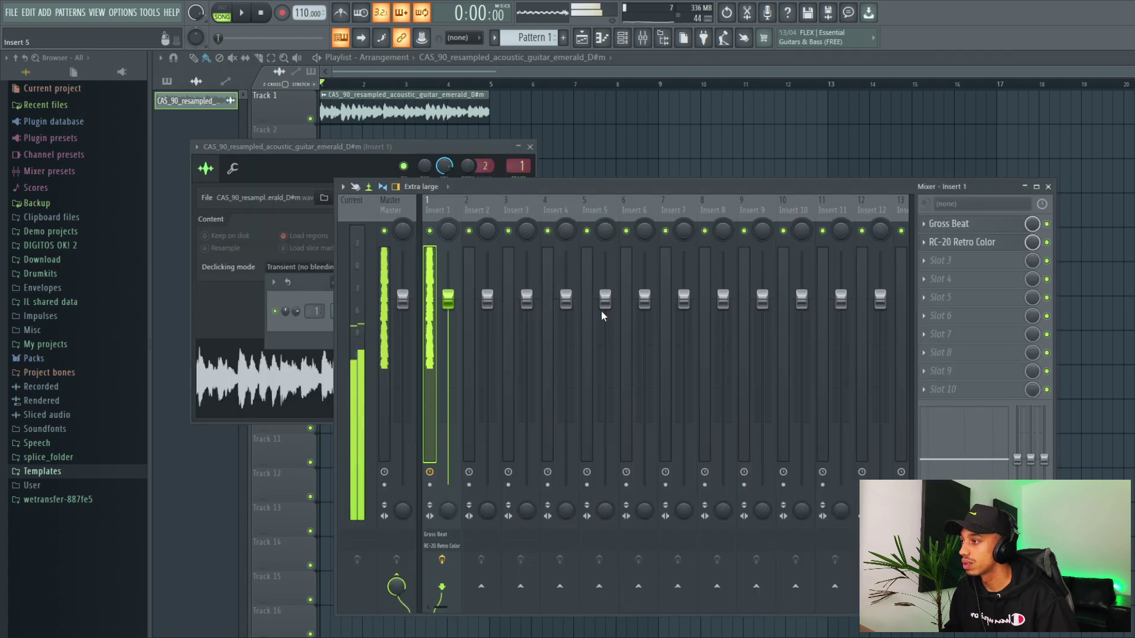
{"action": "left_click_drag", "start_coordinate": [520, 187], "coordinate": [742, 178]}
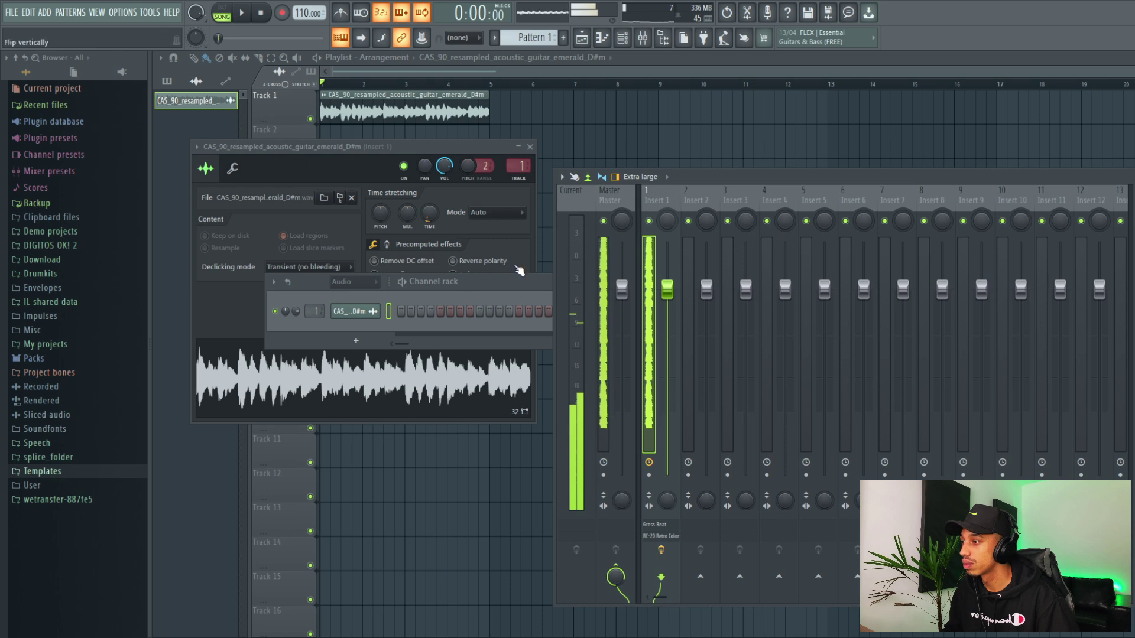
Step: Add another Slicex channel, load the guitar sample's waveform into it and reposition the Slicex window over the playlist
{"action": "left_click", "coordinate": [360, 341]}
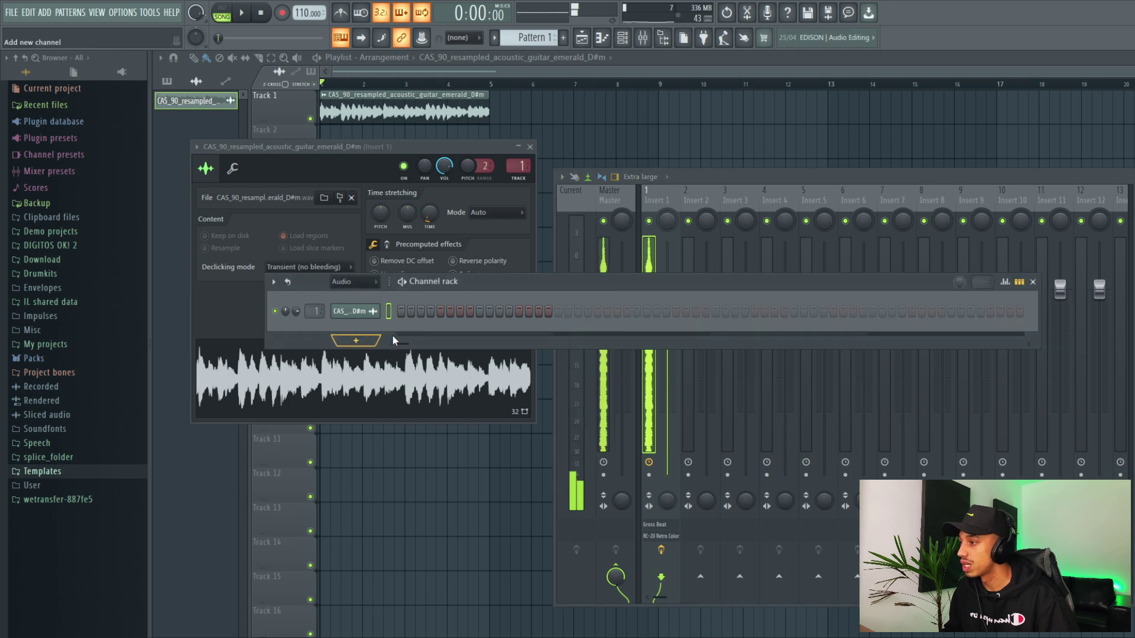
{"action": "left_click", "coordinate": [412, 312]}
{"action": "left_click_drag", "start_coordinate": [354, 191], "coordinate": [699, 181]}
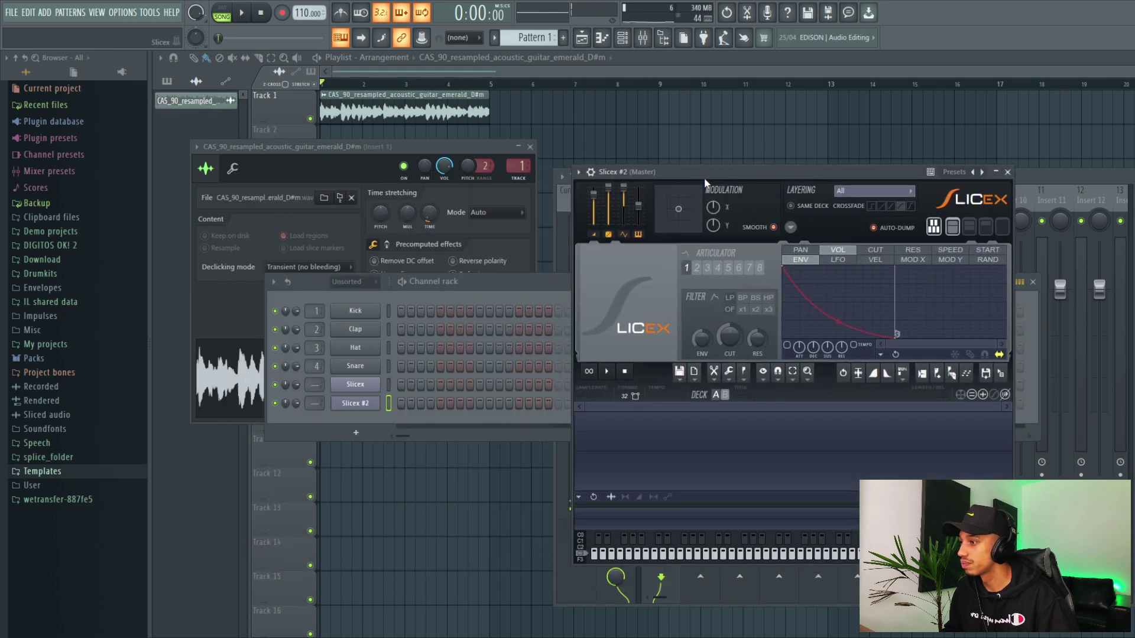
{"action": "left_click_drag", "start_coordinate": [695, 451], "coordinate": [695, 451]}
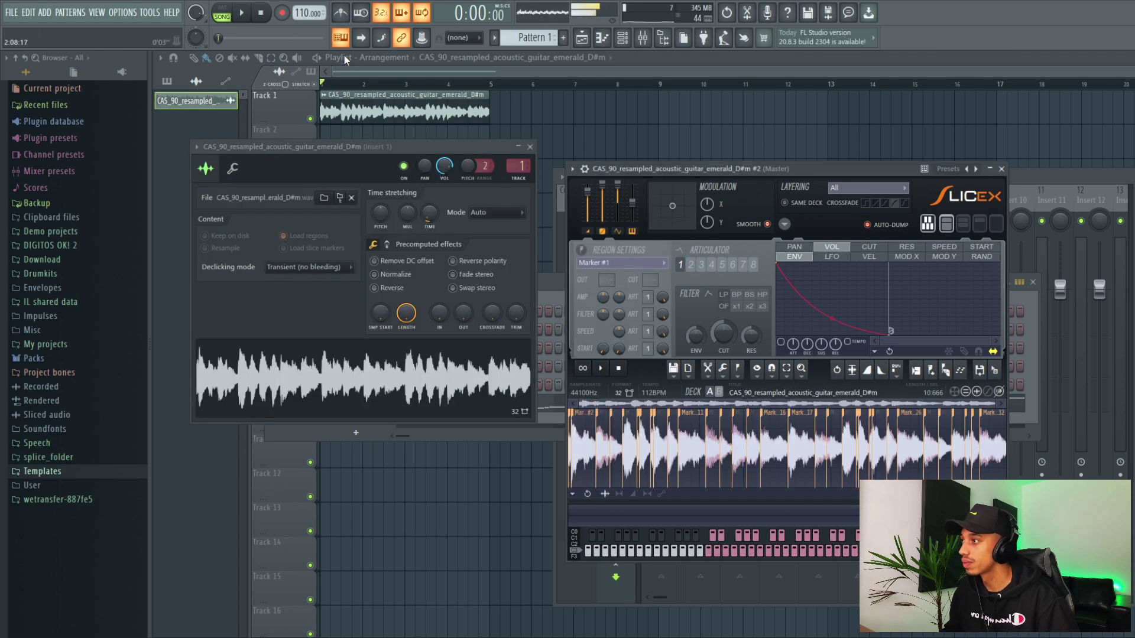
{"action": "left_click_drag", "start_coordinate": [756, 174], "coordinate": [621, 103]}
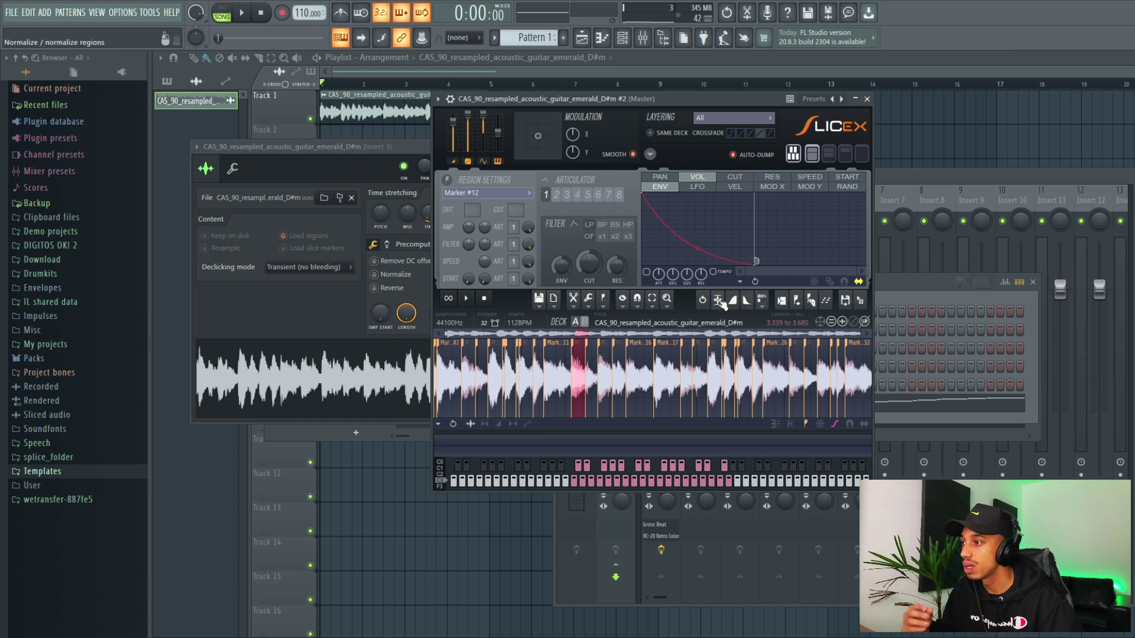
Step: Audition several slices of the guitar sample on the Slicex keyboard
{"action": "left_click_drag", "start_coordinate": [659, 273], "coordinate": [647, 257]}
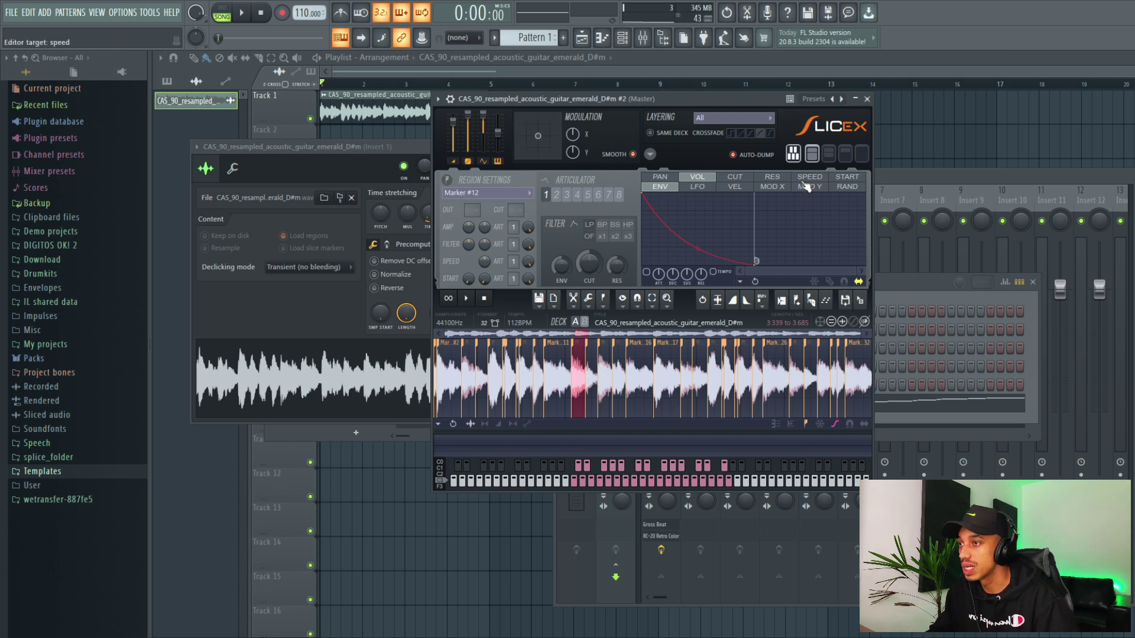
{"action": "left_click", "coordinate": [659, 461]}
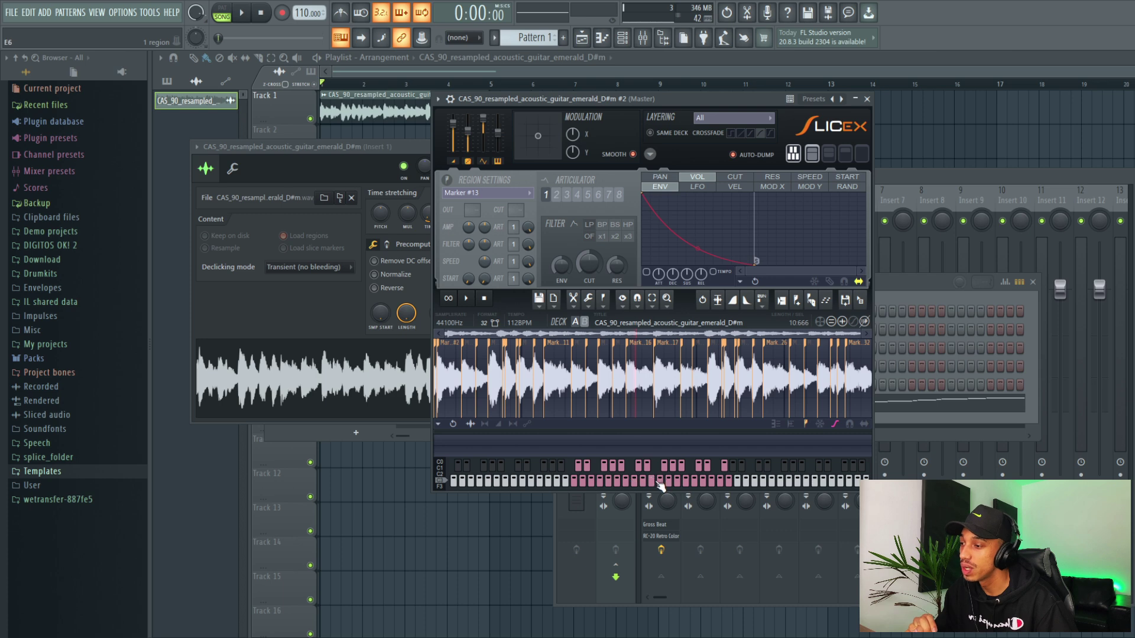
{"action": "left_click", "coordinate": [689, 485]}
{"action": "left_click", "coordinate": [733, 488]}
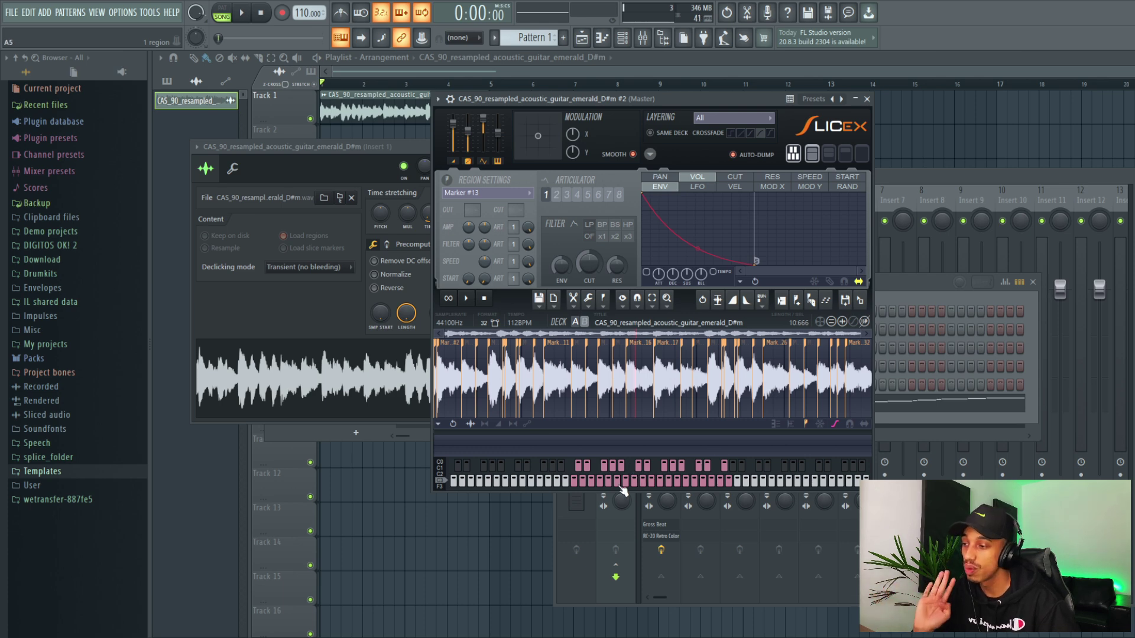
{"action": "left_click", "coordinate": [589, 485]}
{"action": "left_click", "coordinate": [653, 484]}
{"action": "left_click", "coordinate": [673, 478]}
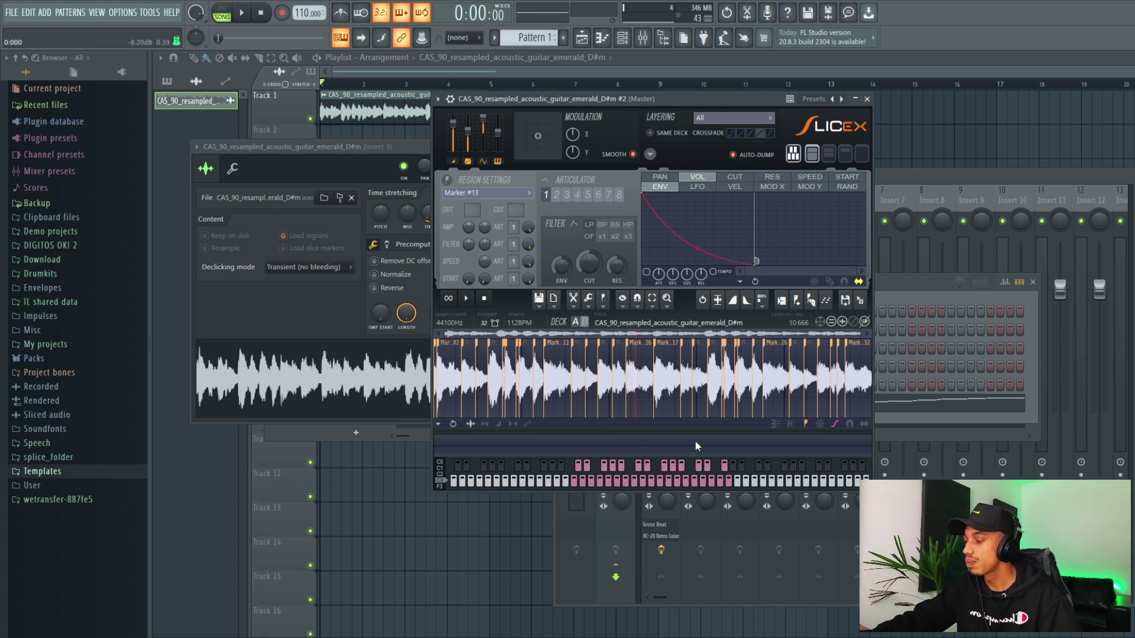
Step: Inspect the sliced guitar's marker notes in the piano roll from the channel rack, then close the piano roll
{"action": "left_click", "coordinate": [915, 417]}
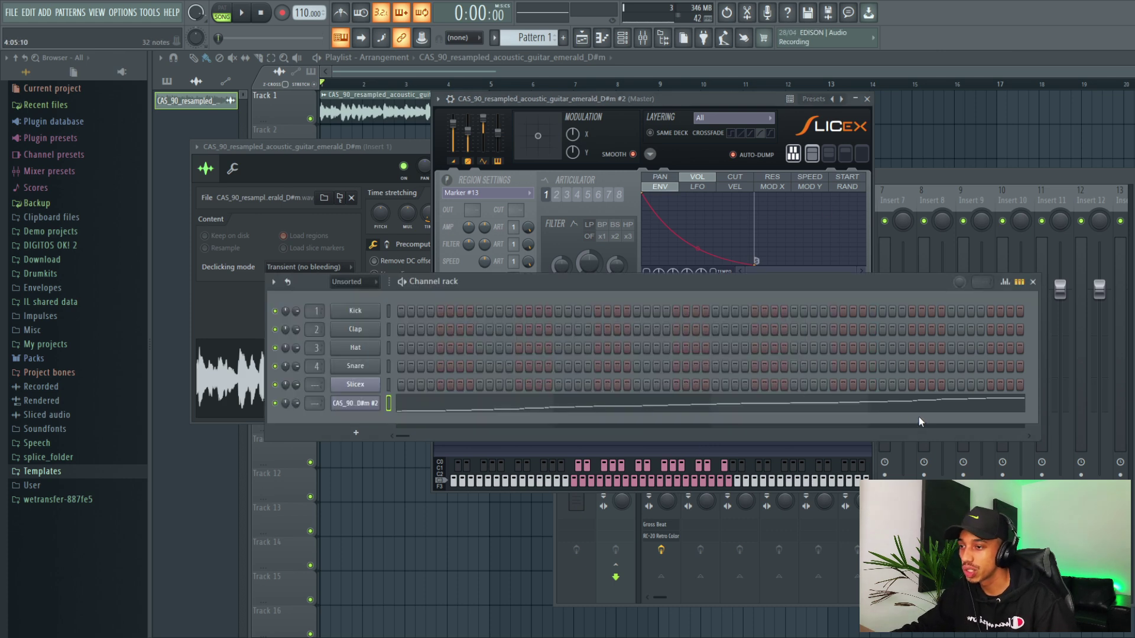
{"action": "left_click", "coordinate": [421, 408]}
{"action": "scroll", "coordinate": [515, 319], "scroll_direction": "up", "scroll_amount": 3}
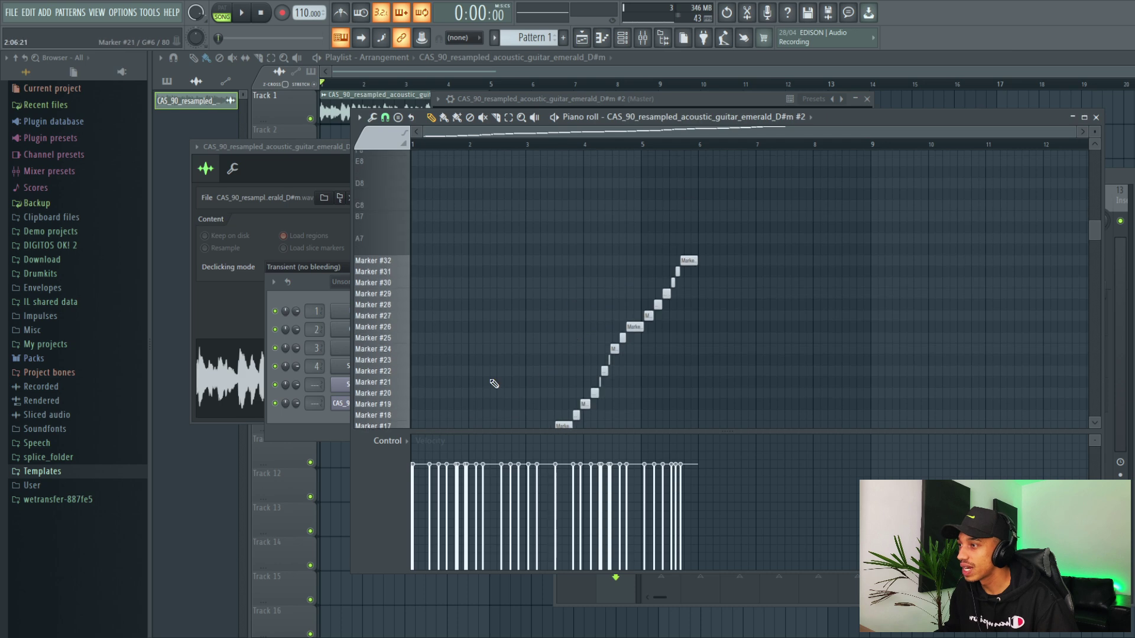
{"action": "scroll", "coordinate": [520, 343], "scroll_direction": "down", "scroll_amount": 10}
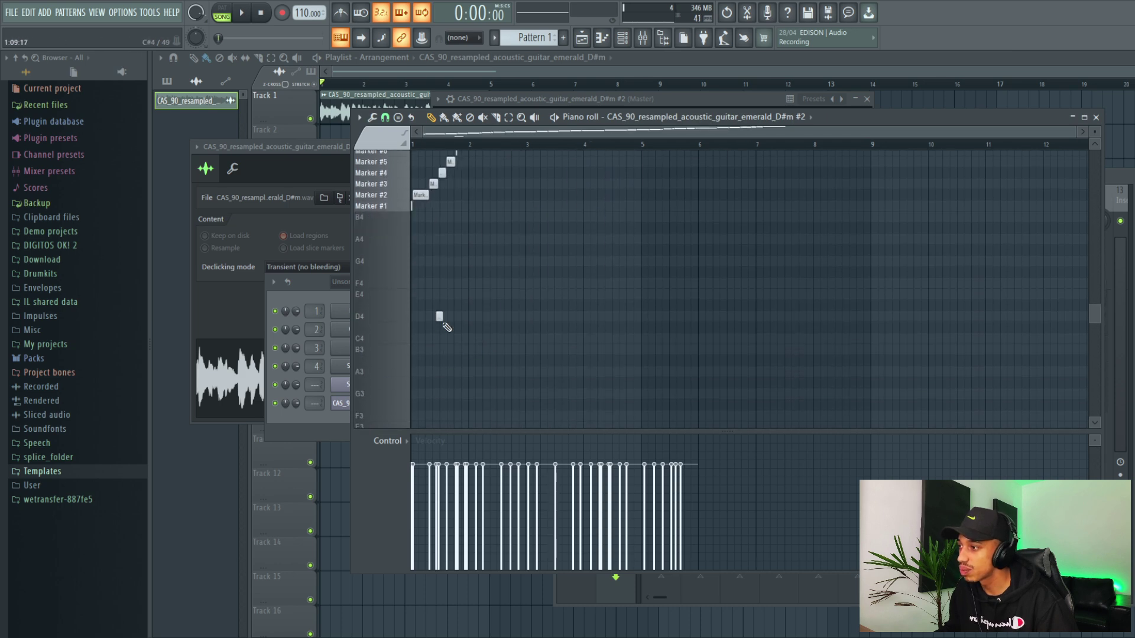
{"action": "scroll", "coordinate": [590, 317], "scroll_direction": "up", "scroll_amount": 10}
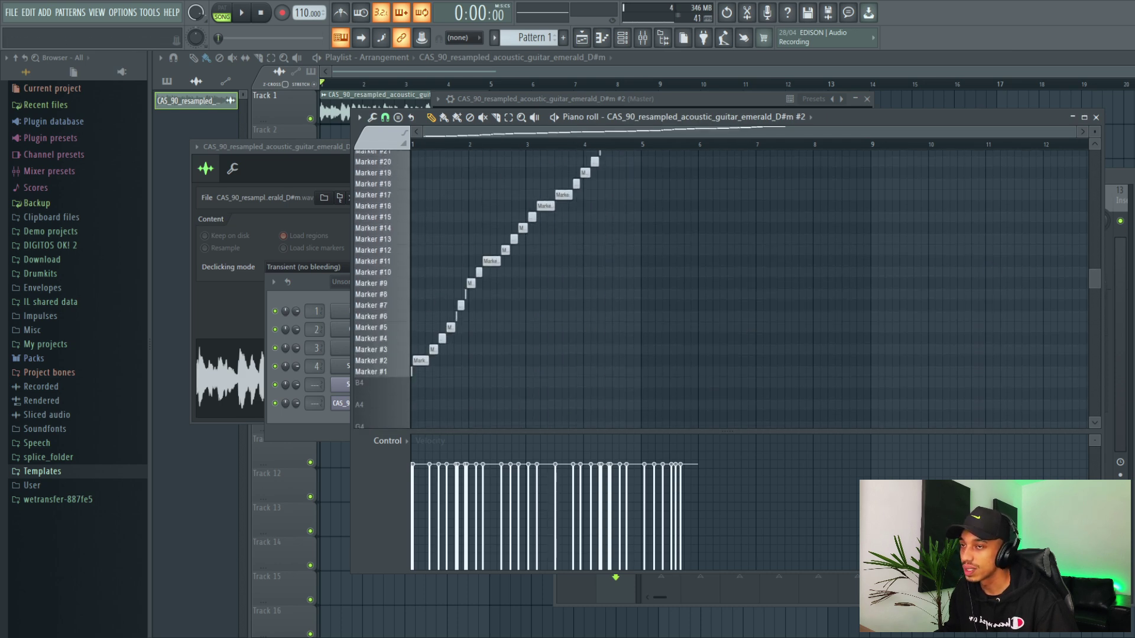
{"action": "left_click", "coordinate": [1096, 117]}
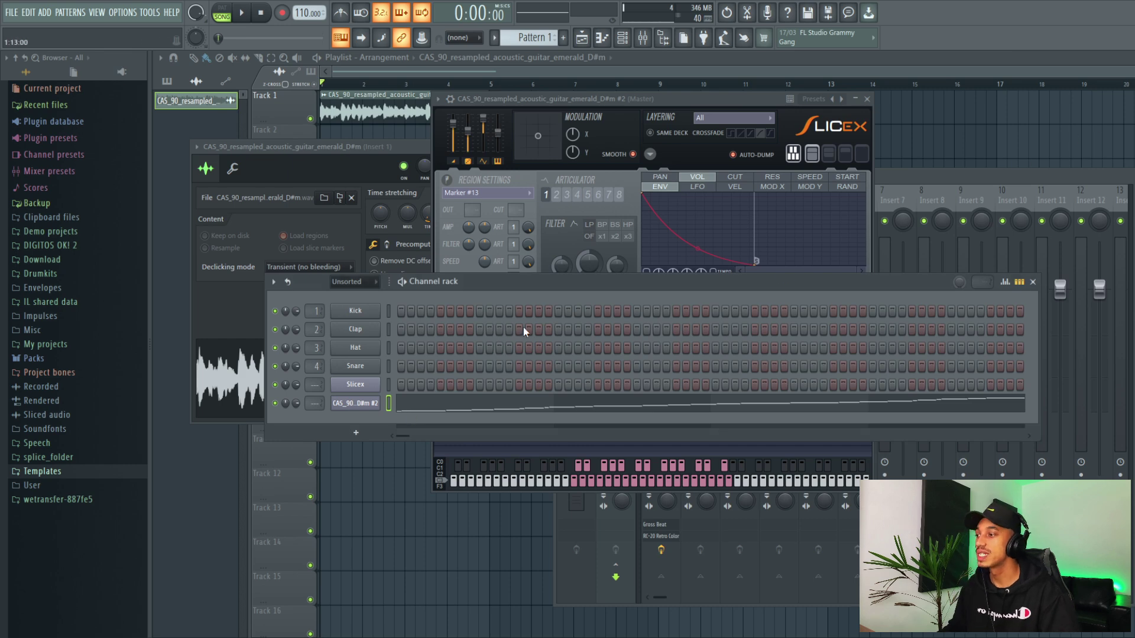
Step: Select the empty Slicex channel and briefly play the guitar loop in the playlist
{"action": "left_click", "coordinate": [340, 385]}
{"action": "key", "text": "space"}
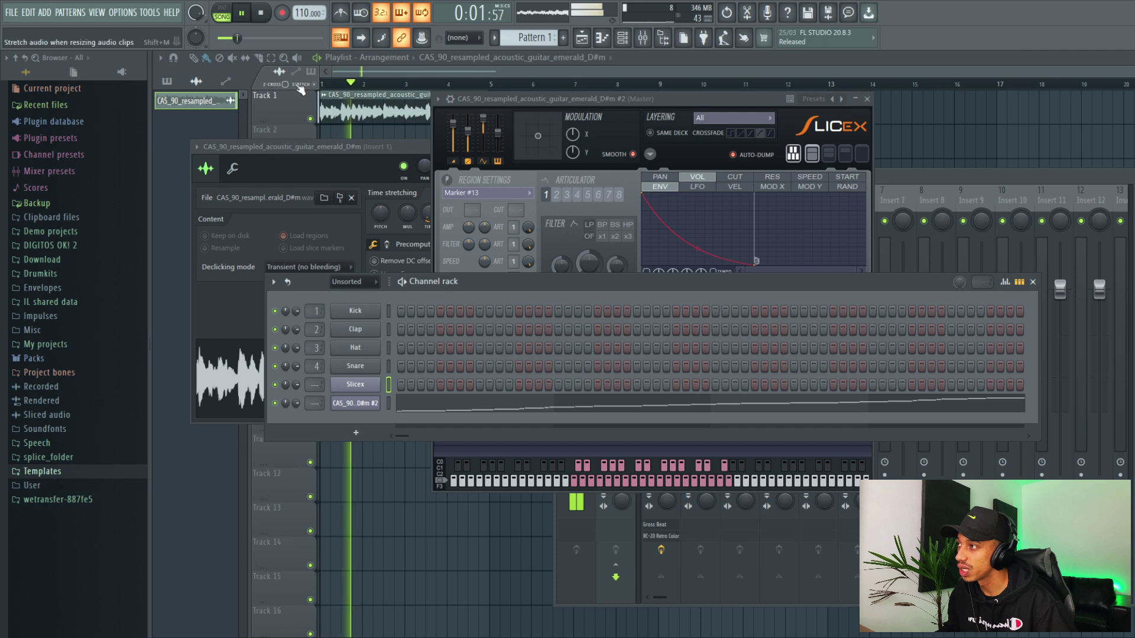
{"action": "key", "text": "space"}
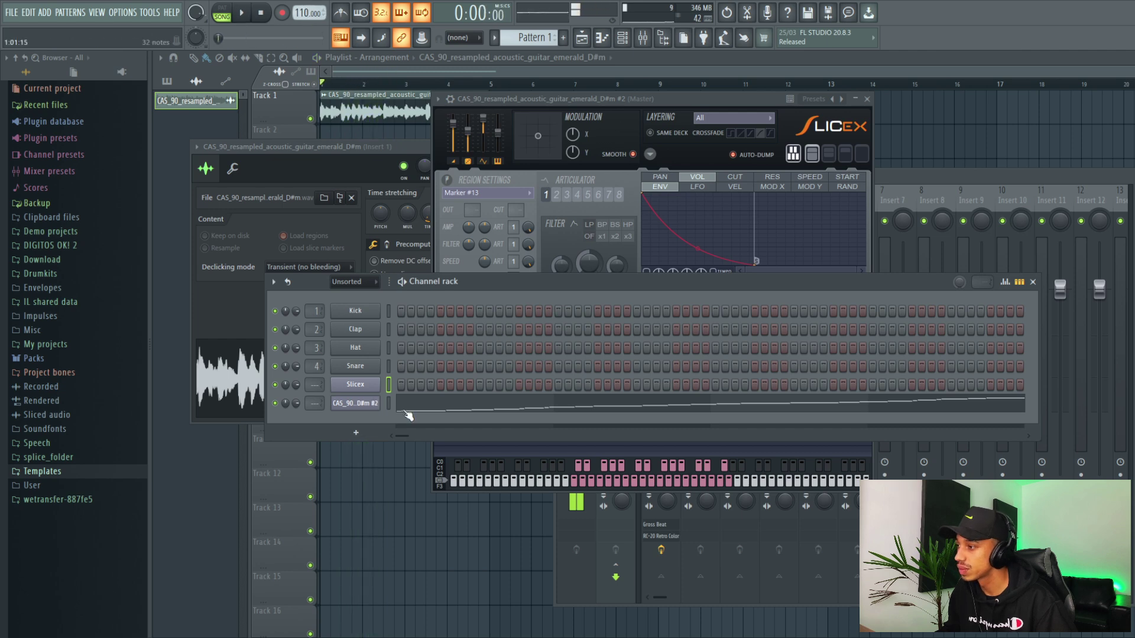
Step: Reopen the sliced guitar's piano roll and audition individual slices on its marker keys, from the low markers up to Marker #24
{"action": "left_click", "coordinate": [496, 404]}
{"action": "scroll", "coordinate": [495, 345], "scroll_direction": "down", "scroll_amount": 4}
{"action": "scroll", "coordinate": [477, 307], "scroll_direction": "down", "scroll_amount": 1}
{"action": "left_click", "coordinate": [380, 263]}
{"action": "left_click", "coordinate": [381, 243]}
{"action": "left_click", "coordinate": [381, 219]}
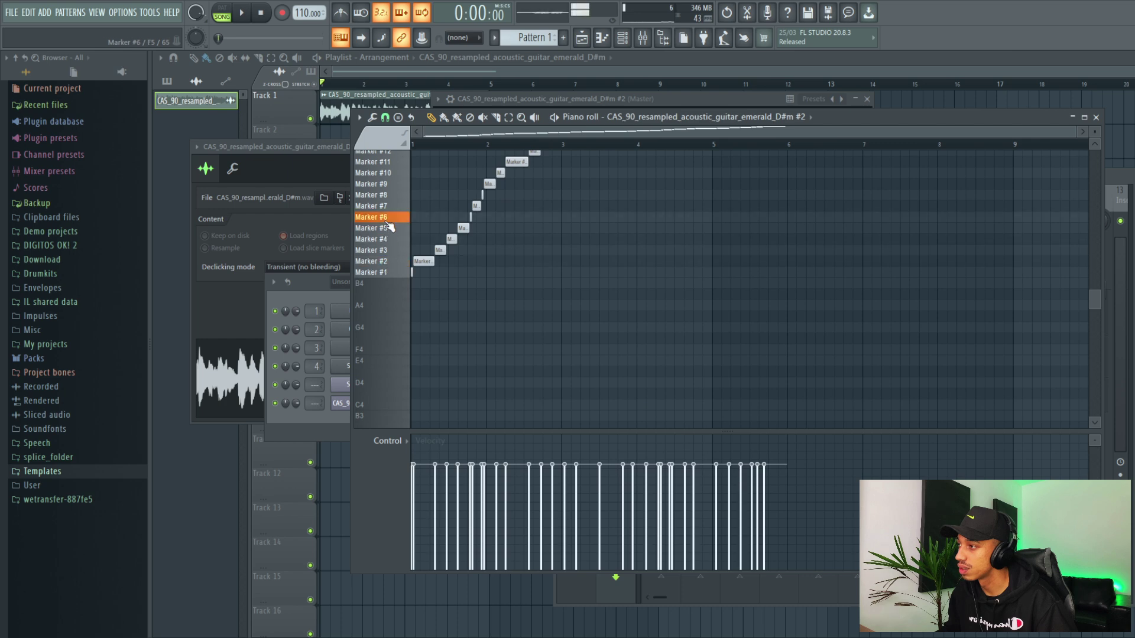
{"action": "scroll", "coordinate": [384, 236], "scroll_direction": "up", "scroll_amount": 4}
{"action": "left_click", "coordinate": [388, 244]}
{"action": "left_click", "coordinate": [375, 184]}
{"action": "left_click", "coordinate": [374, 217]}
{"action": "left_click", "coordinate": [382, 173]}
{"action": "scroll", "coordinate": [384, 201], "scroll_direction": "up", "scroll_amount": 4}
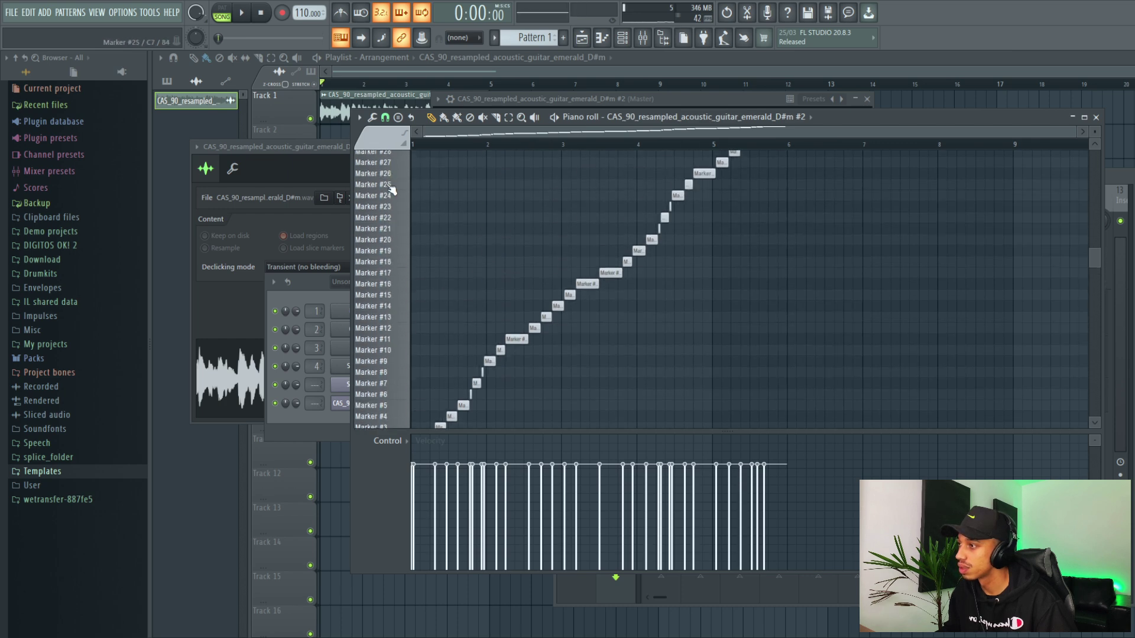
{"action": "left_click", "coordinate": [387, 217]}
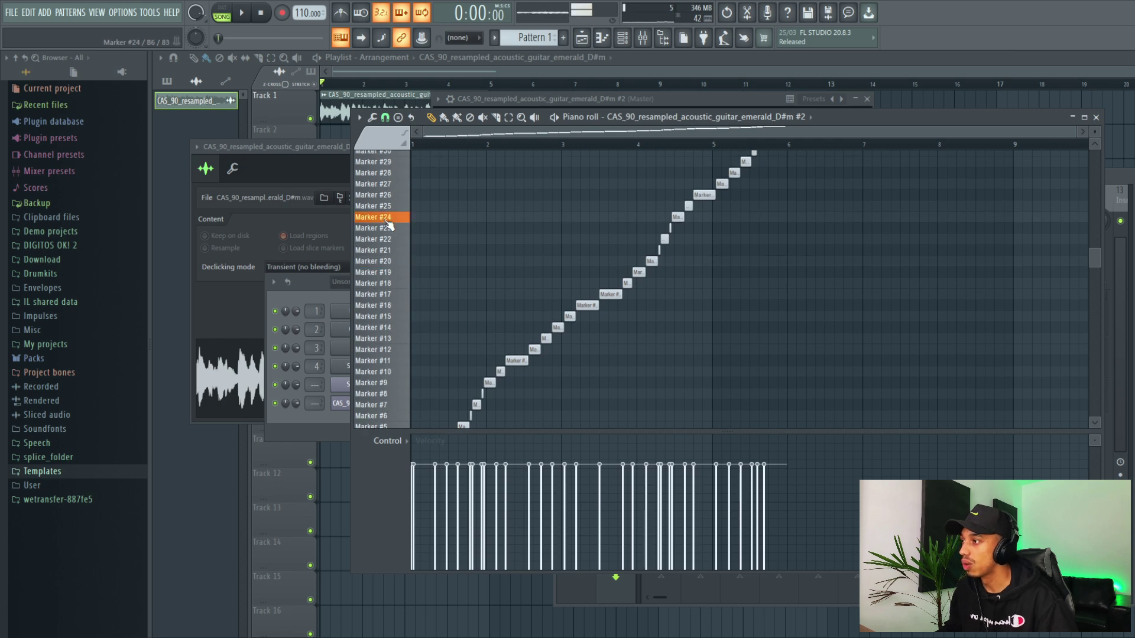
Step: Close the piano roll, mixer, Slicex window and guitar clip settings, leaving the channel rack open over the playlist
{"action": "left_click", "coordinate": [1096, 117]}
{"action": "left_click", "coordinate": [1077, 173]}
{"action": "left_click_drag", "start_coordinate": [1077, 174], "coordinate": [981, 151]}
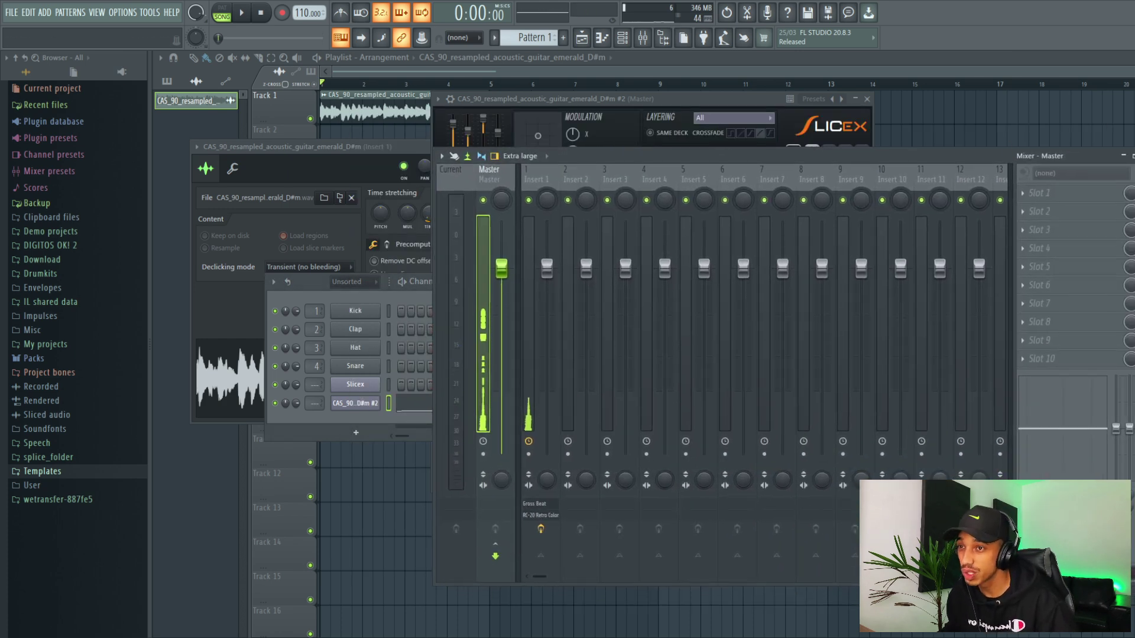
{"action": "key", "text": "F9"}
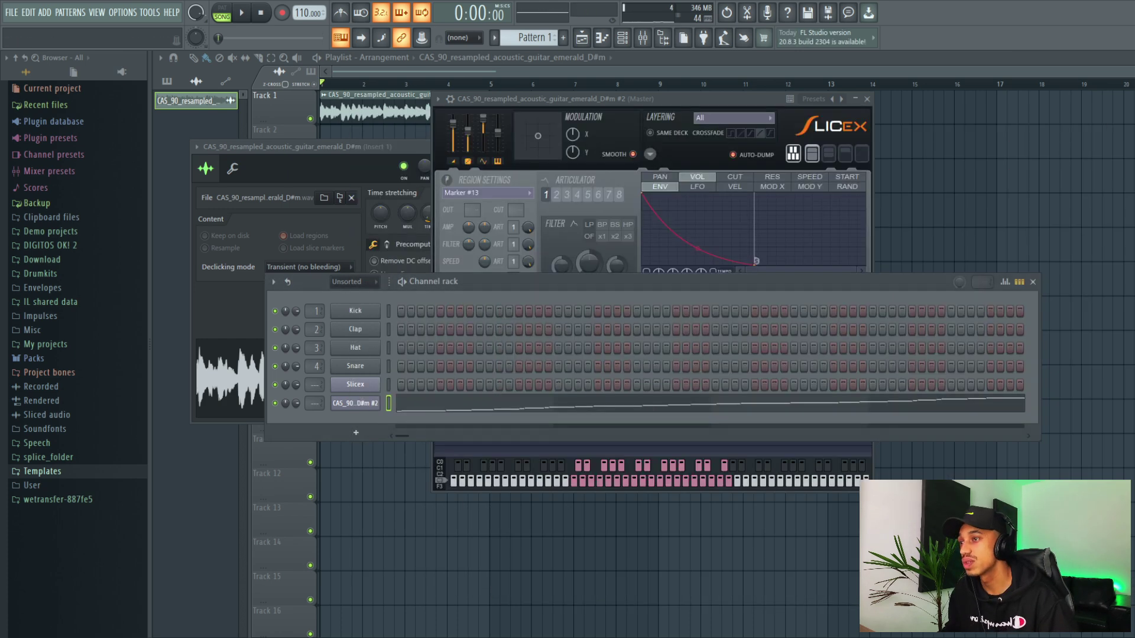
{"action": "left_click", "coordinate": [867, 99]}
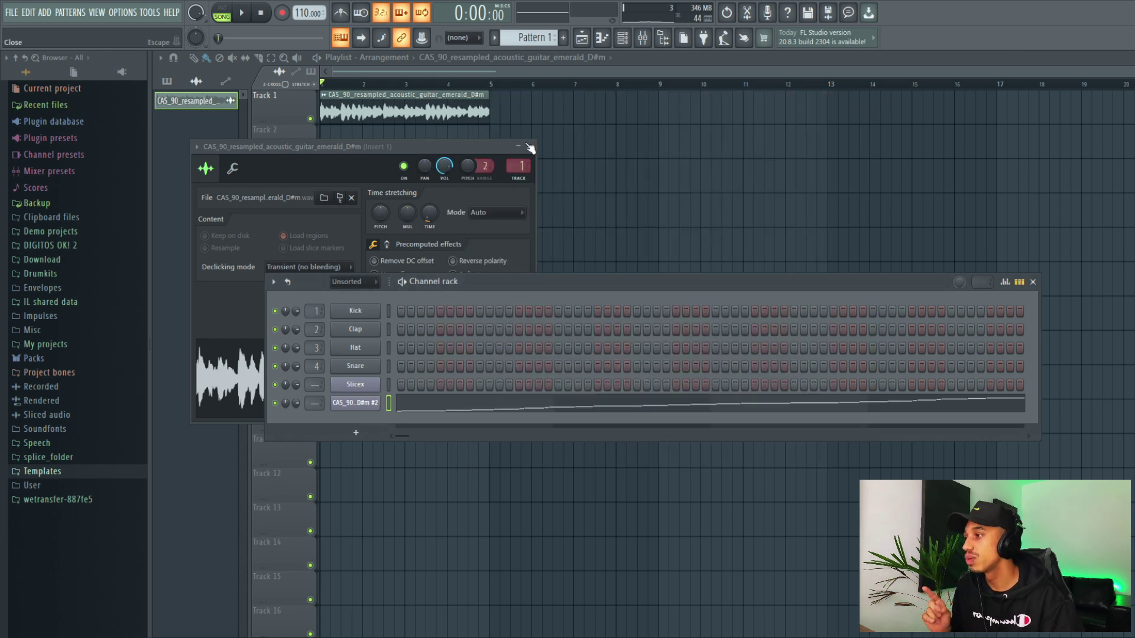
{"action": "left_click_drag", "start_coordinate": [391, 152], "coordinate": [503, 155]}
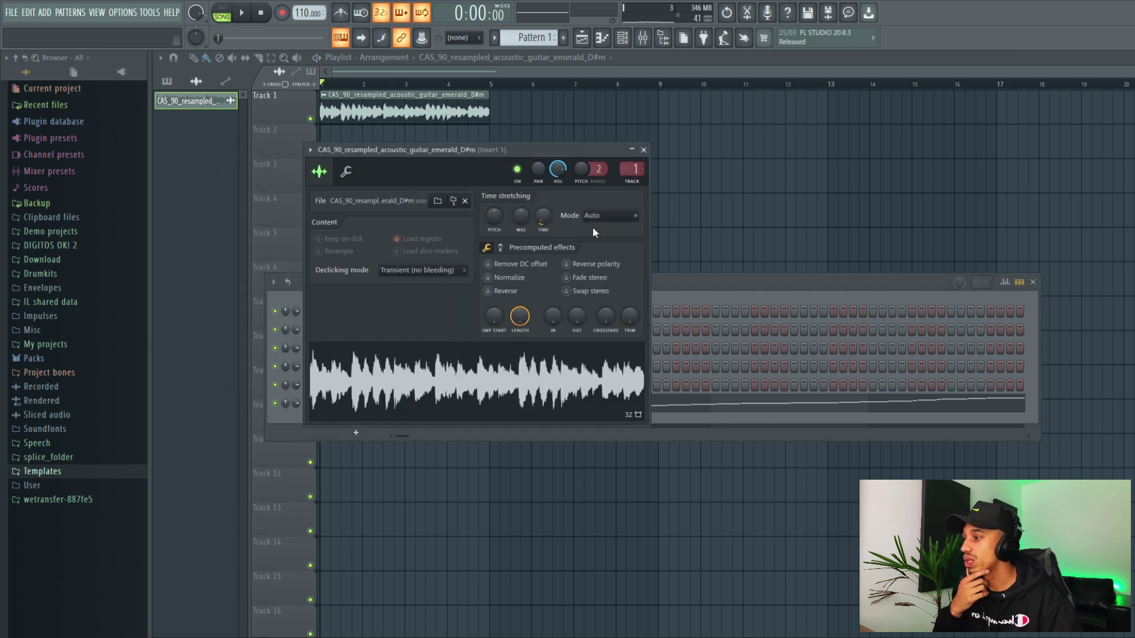
{"action": "left_click", "coordinate": [644, 150]}
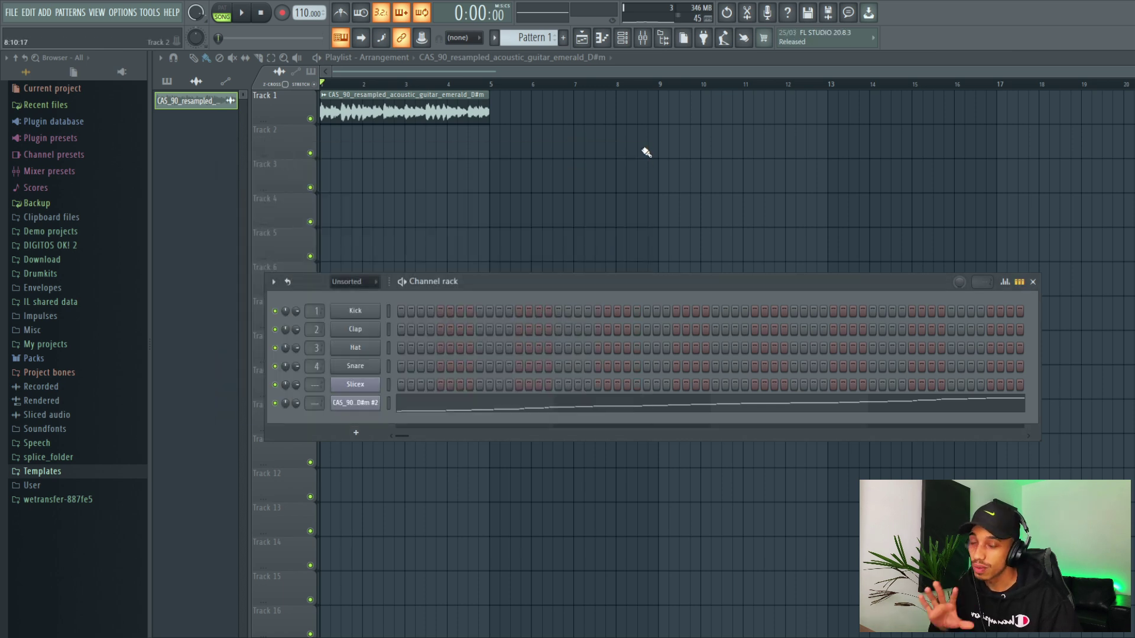